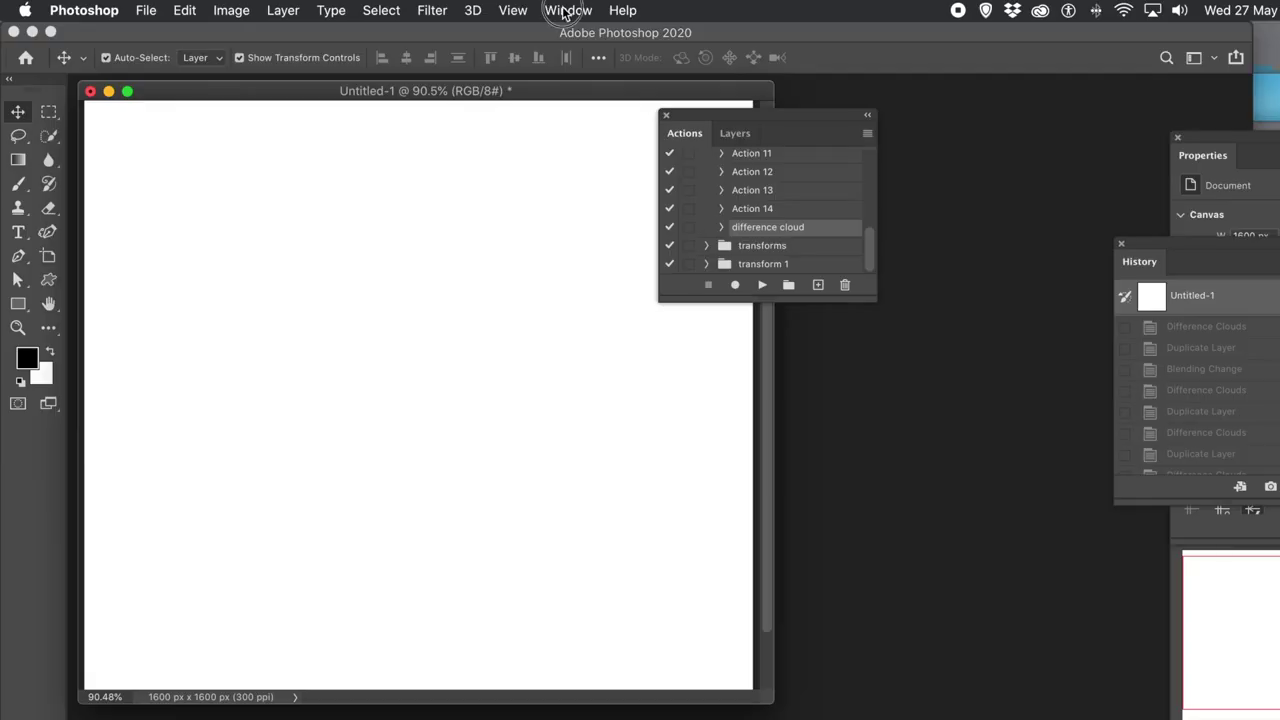
# - Open the Window menu to see the panels that can be shown or hidden
pyautogui.click(564, 11)
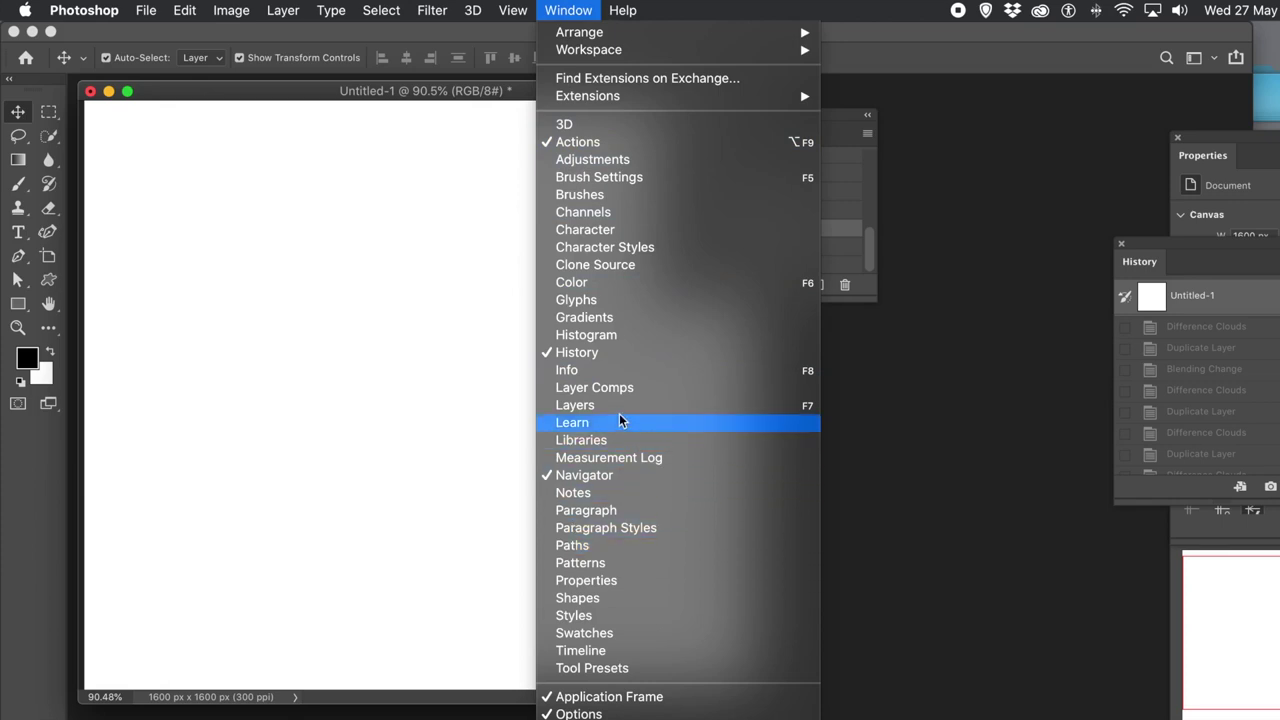
# - Show the Actions panel and begin a new action, Action 15 in Set 1
pyautogui.click(838, 113)
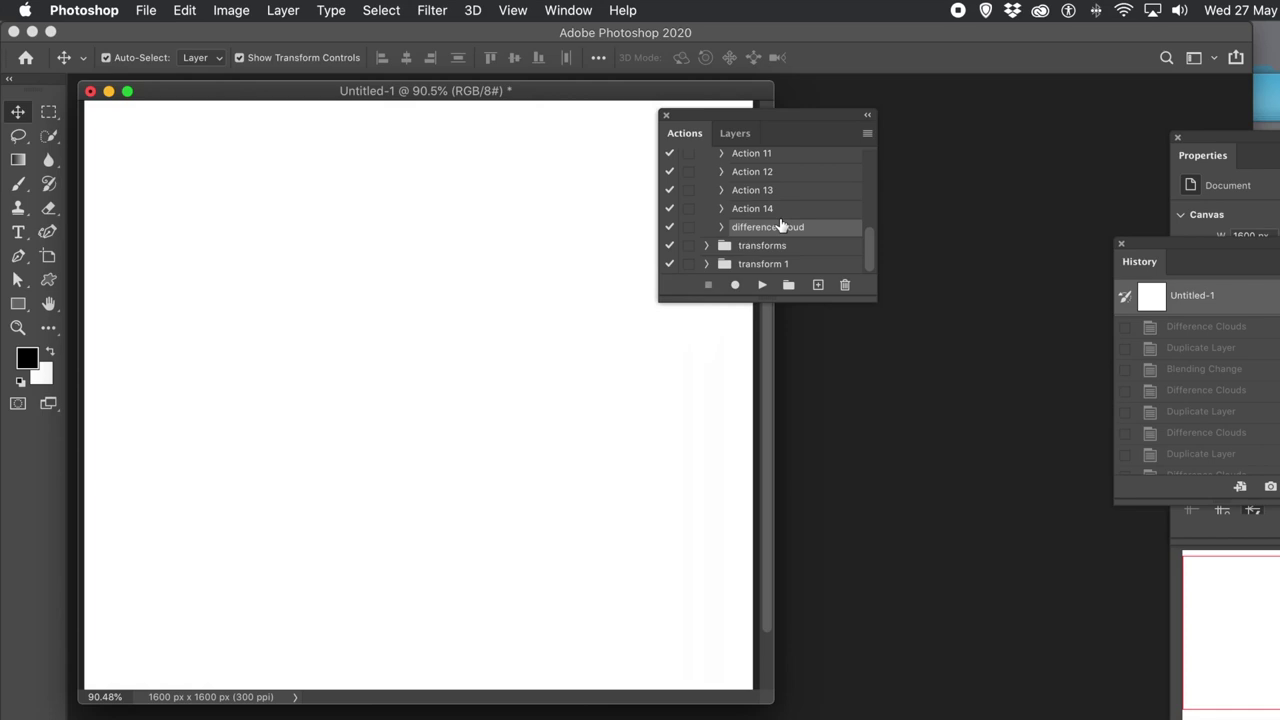
pyautogui.click(818, 286)
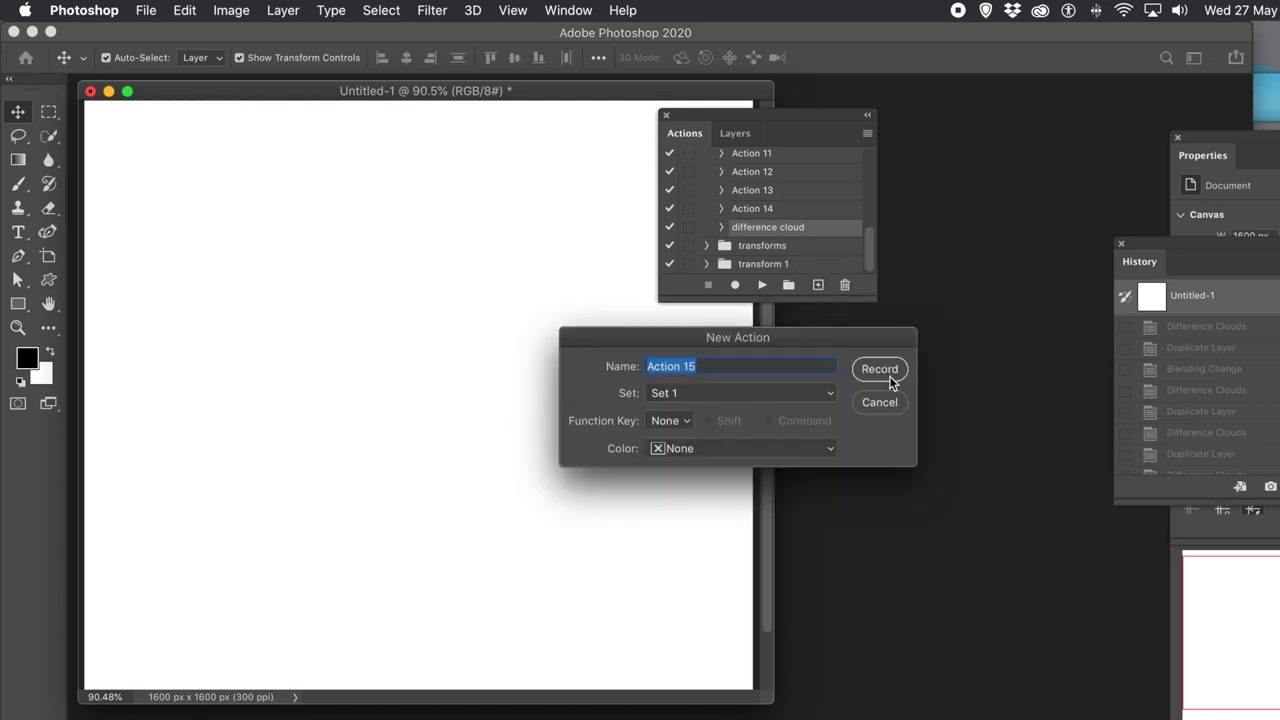
# - Start recording Action 15 and render Difference Clouds onto the blank canvas
pyautogui.click(880, 370)
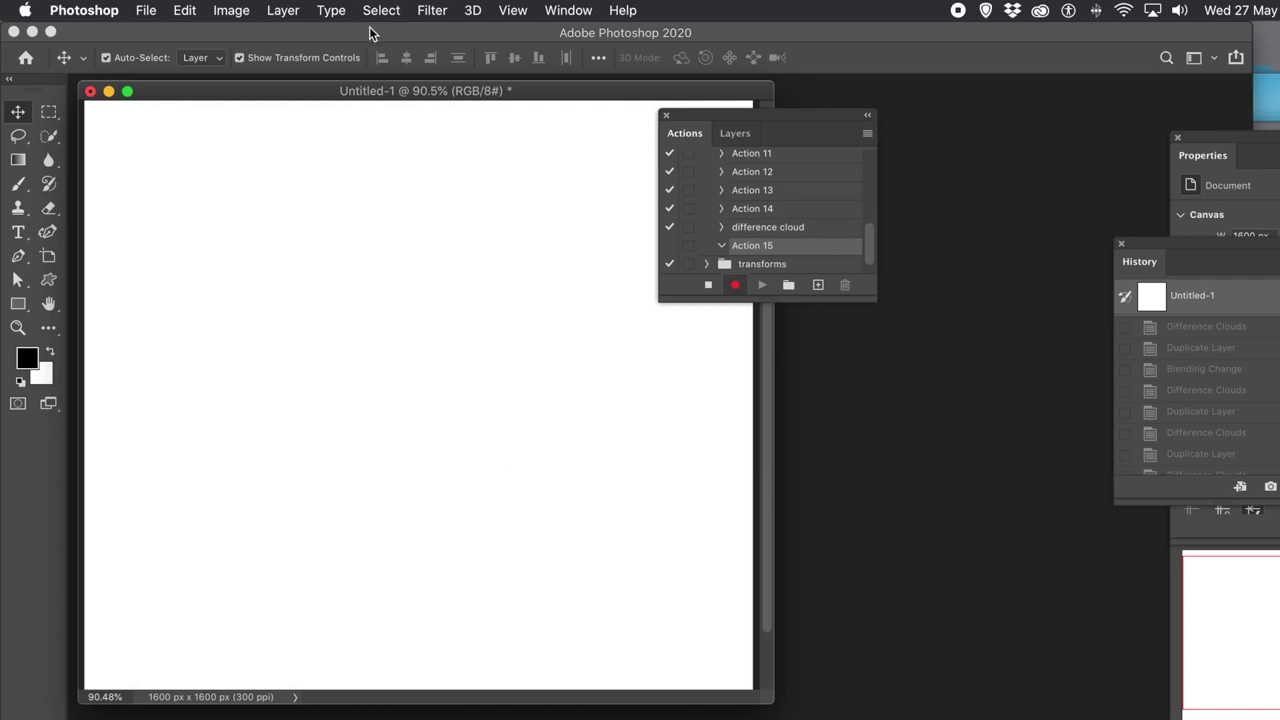
pyautogui.click(435, 11)
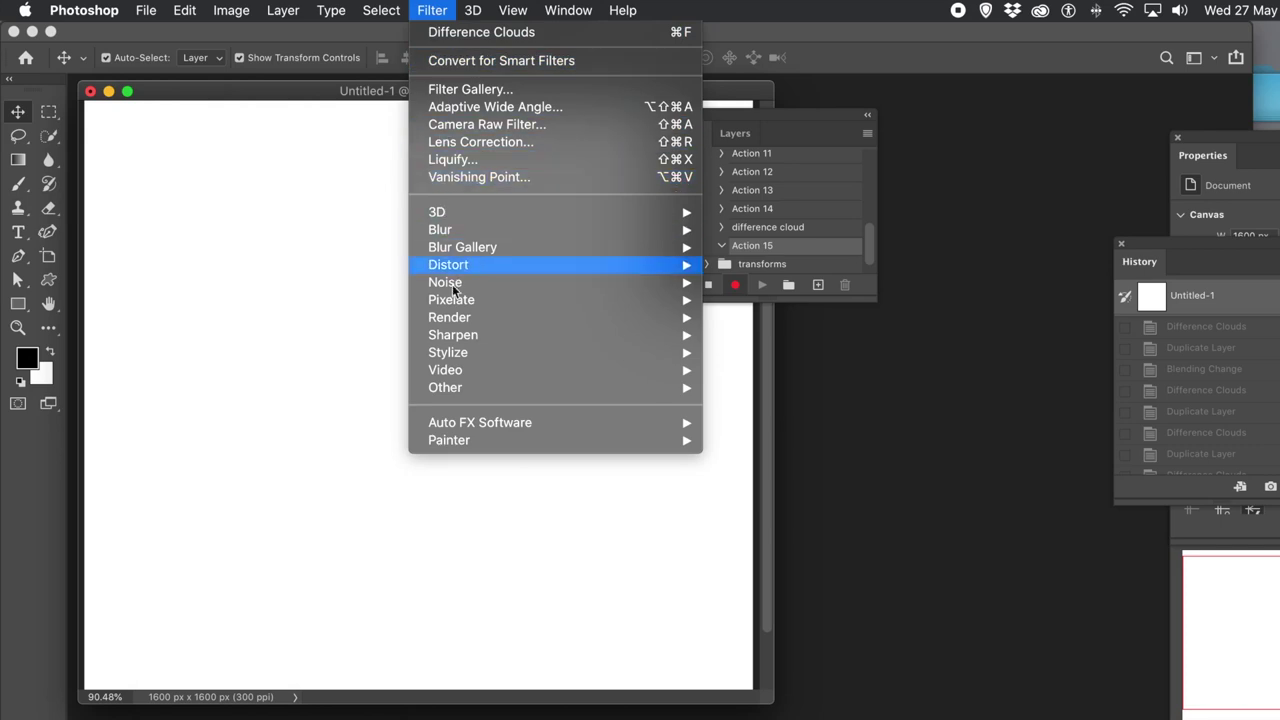
pyautogui.moveTo(461, 317)
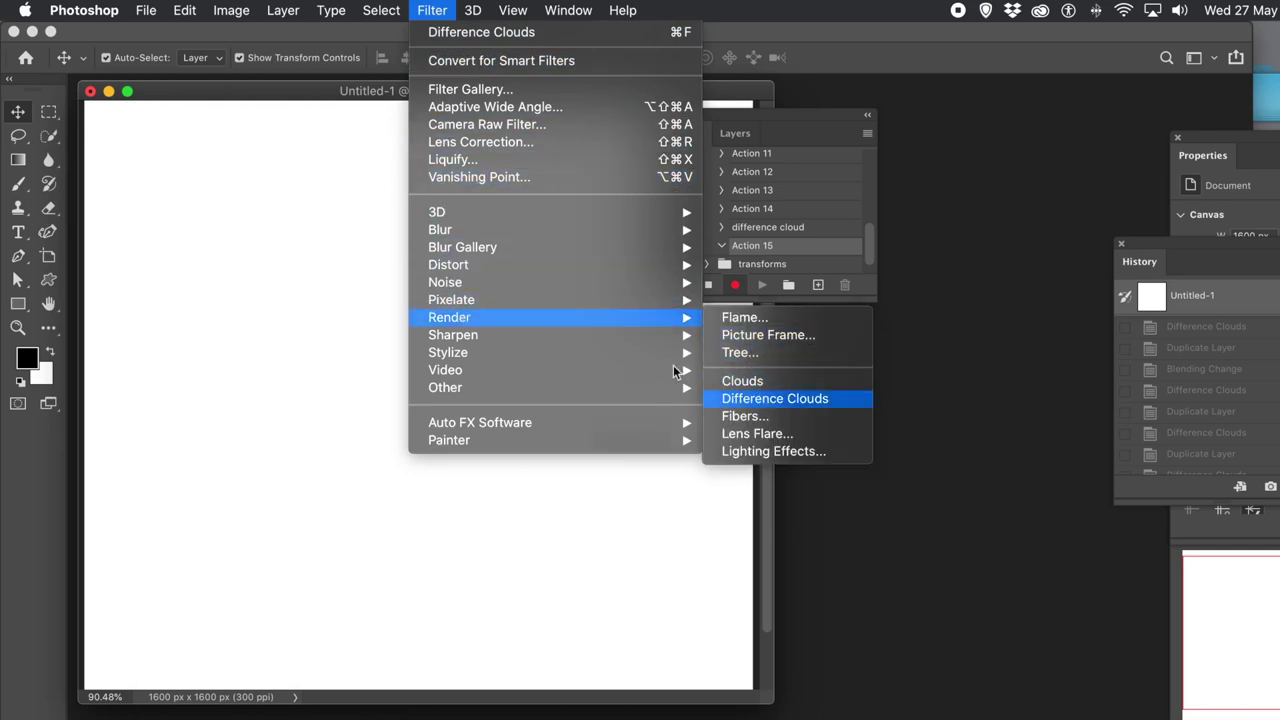
pyautogui.click(760, 396)
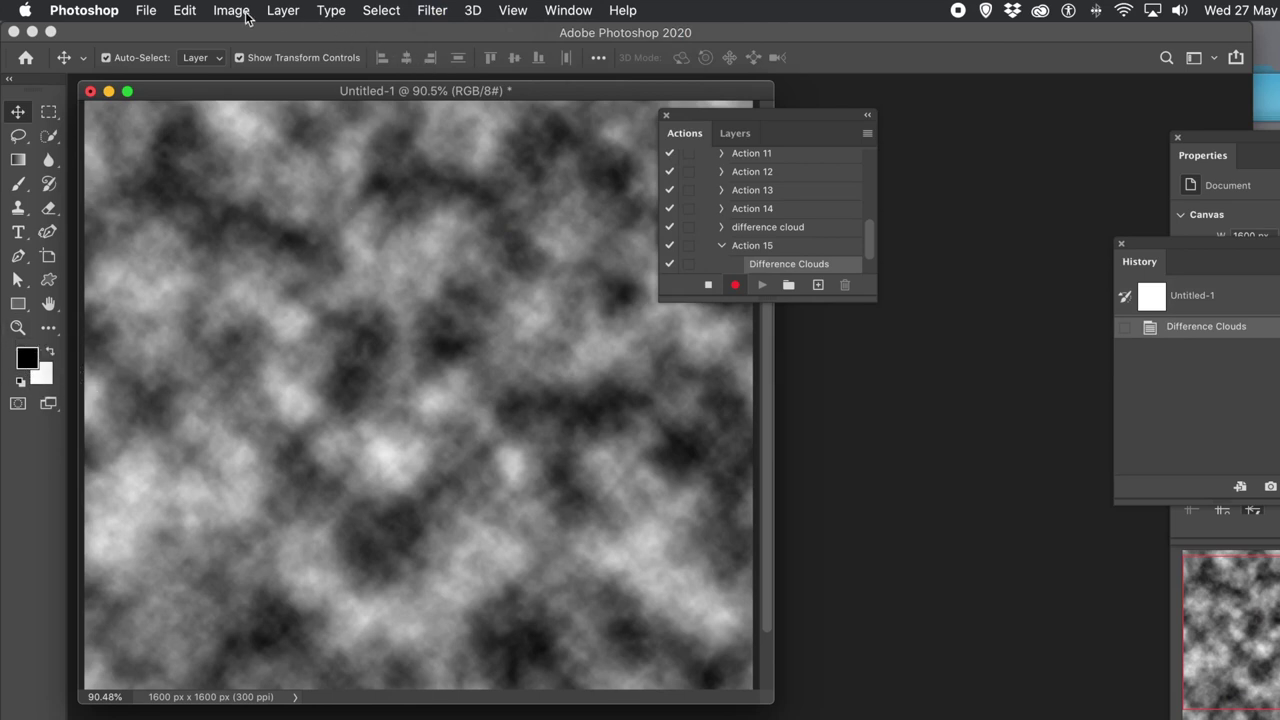
pyautogui.click(281, 12)
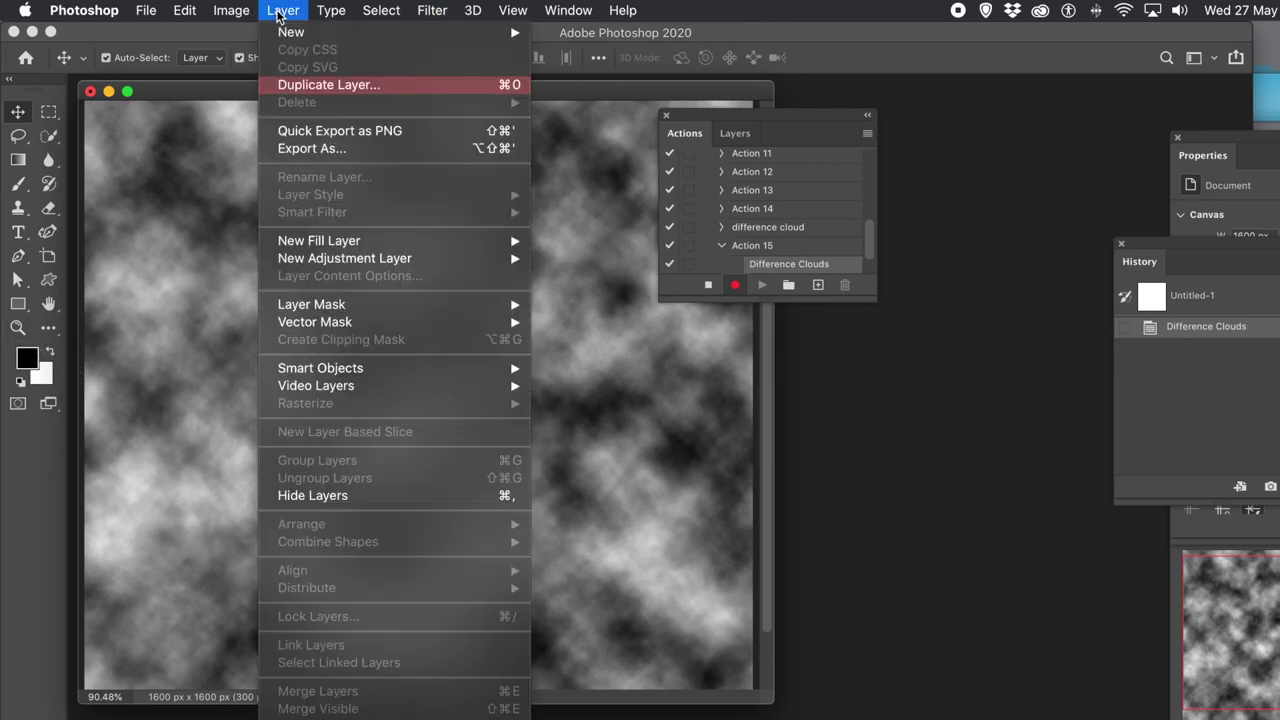
# - Duplicate the cloud layer as Background copy and apply a second Difference Clouds to it
pyautogui.click(308, 87)
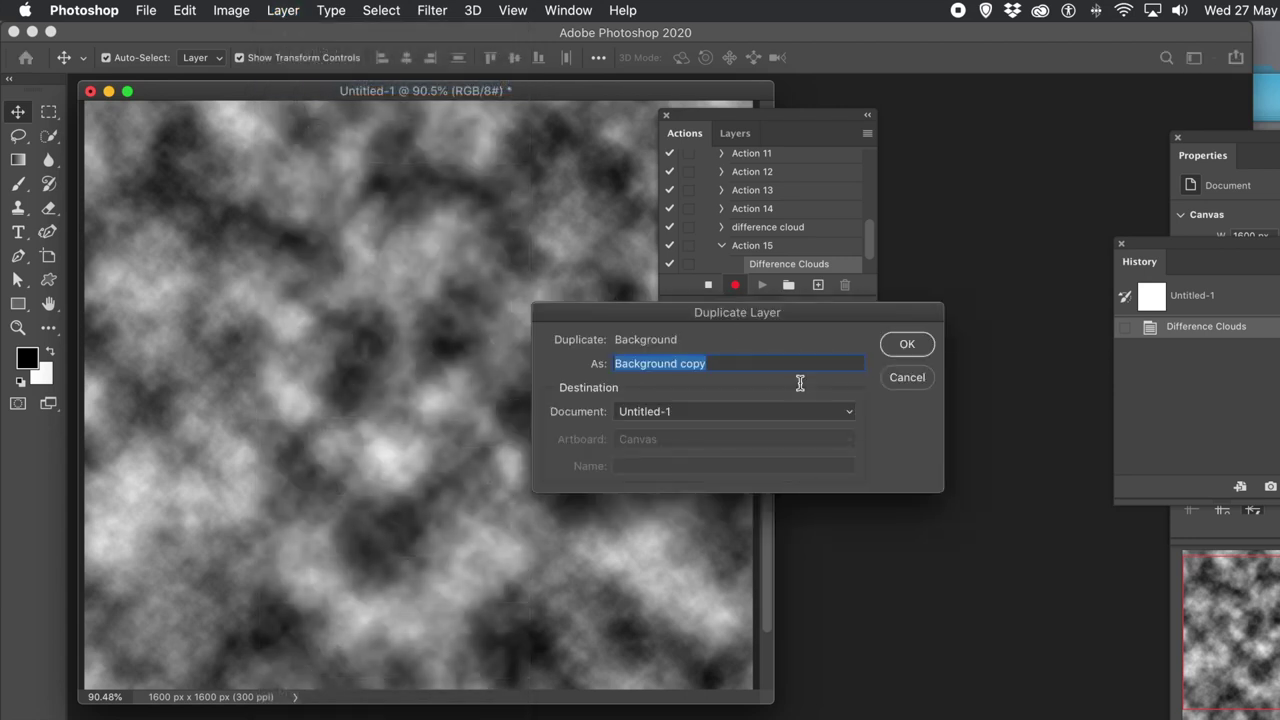
pyautogui.click(901, 347)
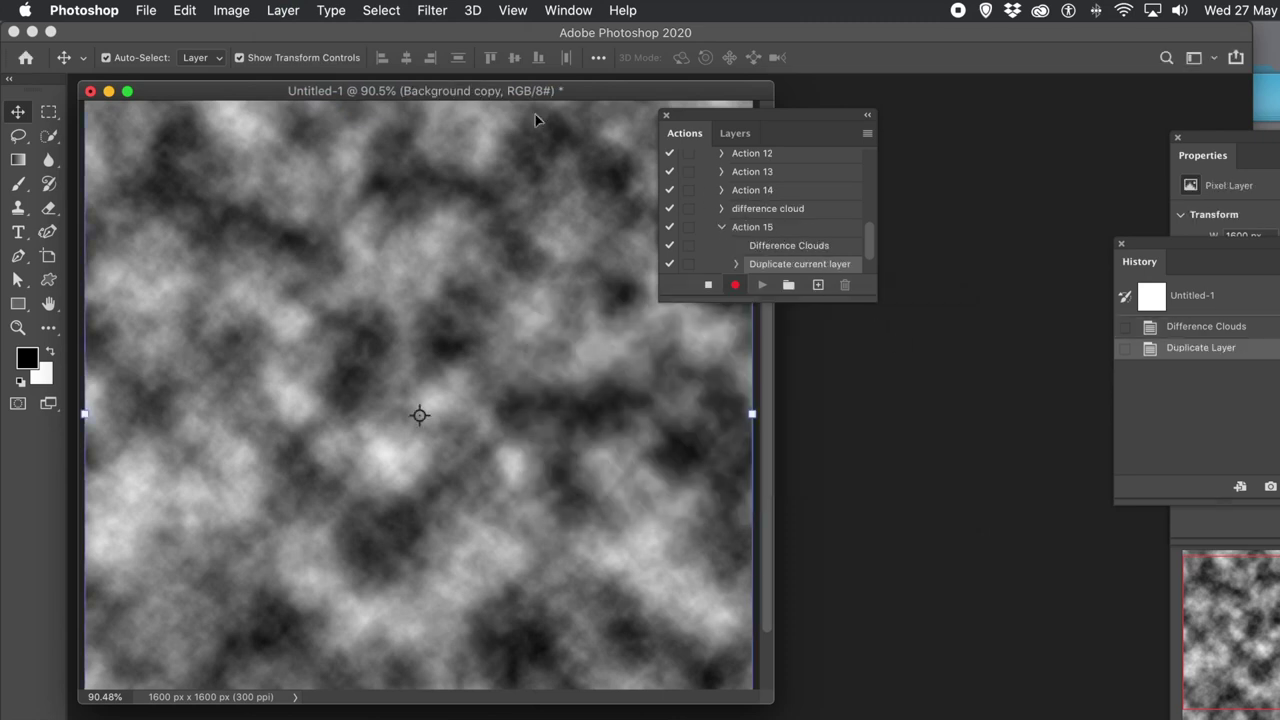
pyautogui.click(433, 12)
pyautogui.moveTo(449, 317)
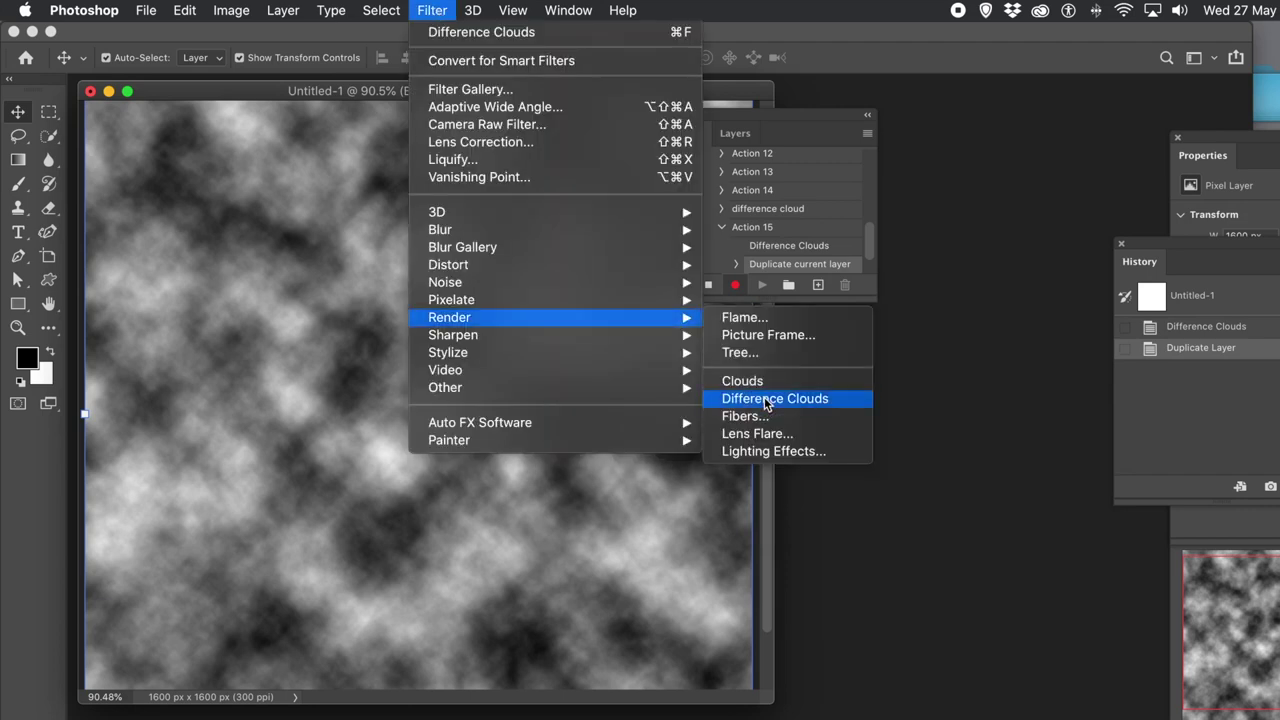
pyautogui.click(767, 400)
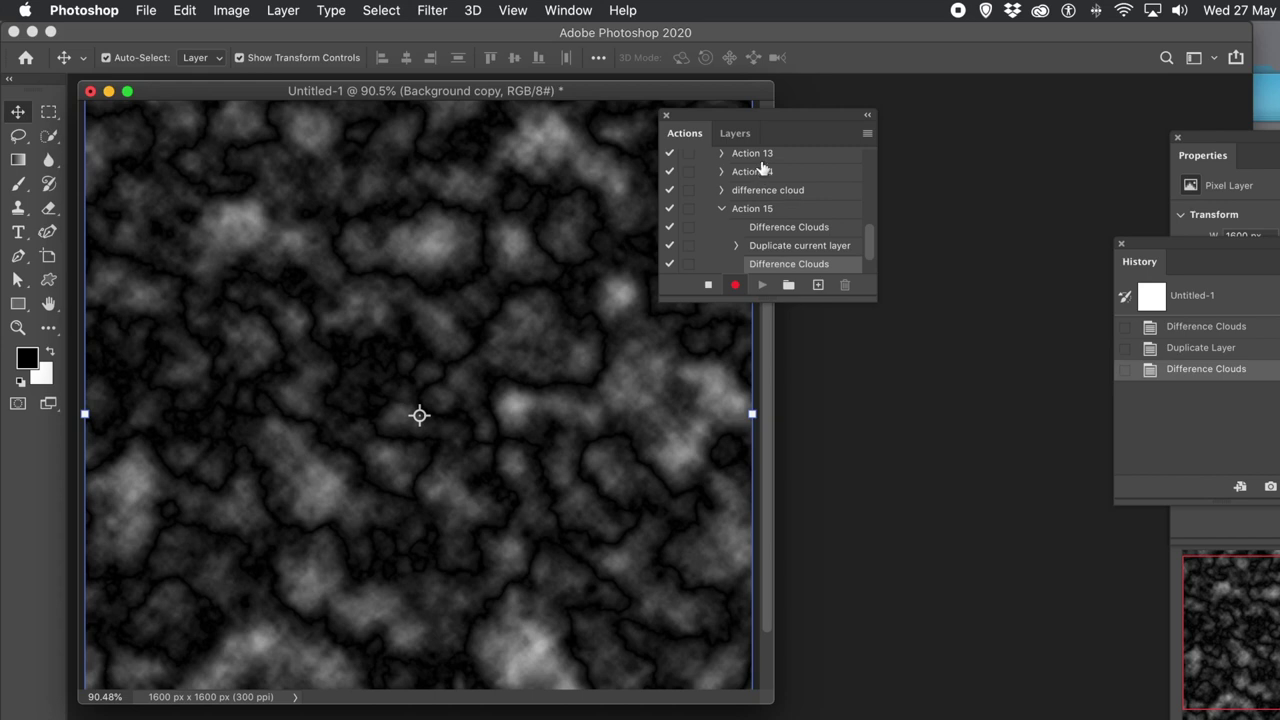
pyautogui.click(740, 134)
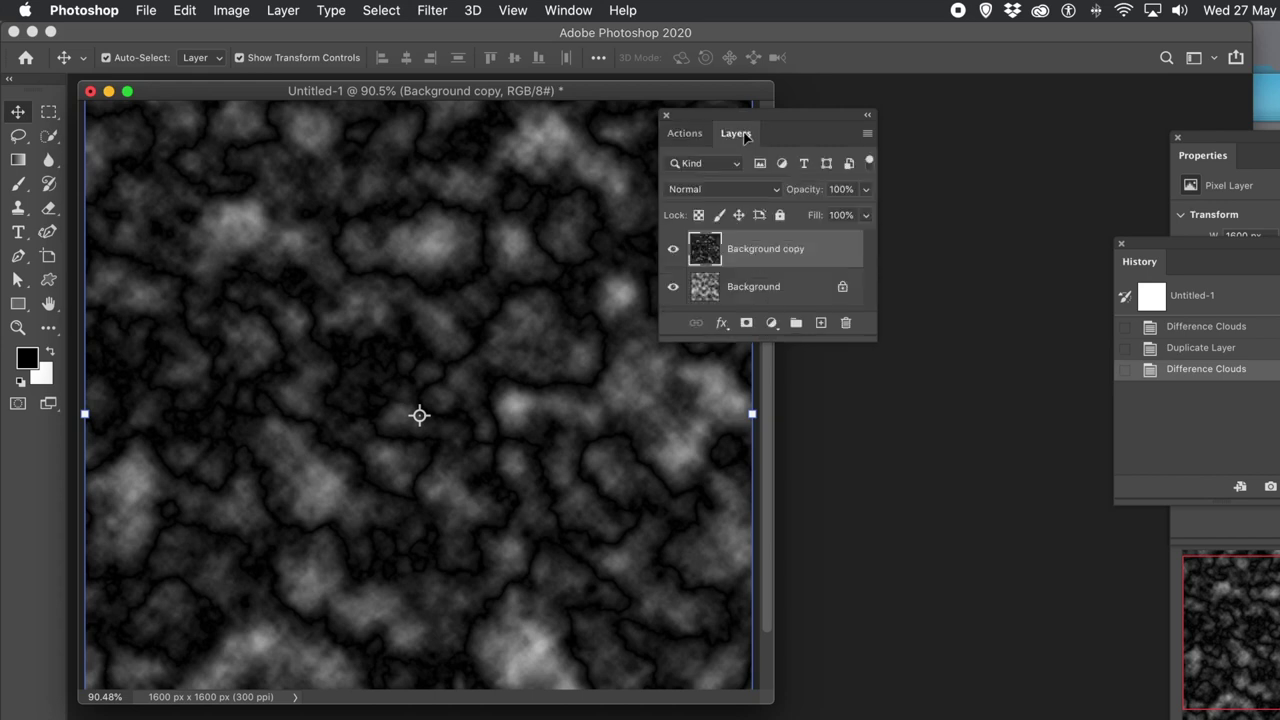
# - Blend Background copy in Difference mode and duplicate it as Background copy 2
pyautogui.click(712, 190)
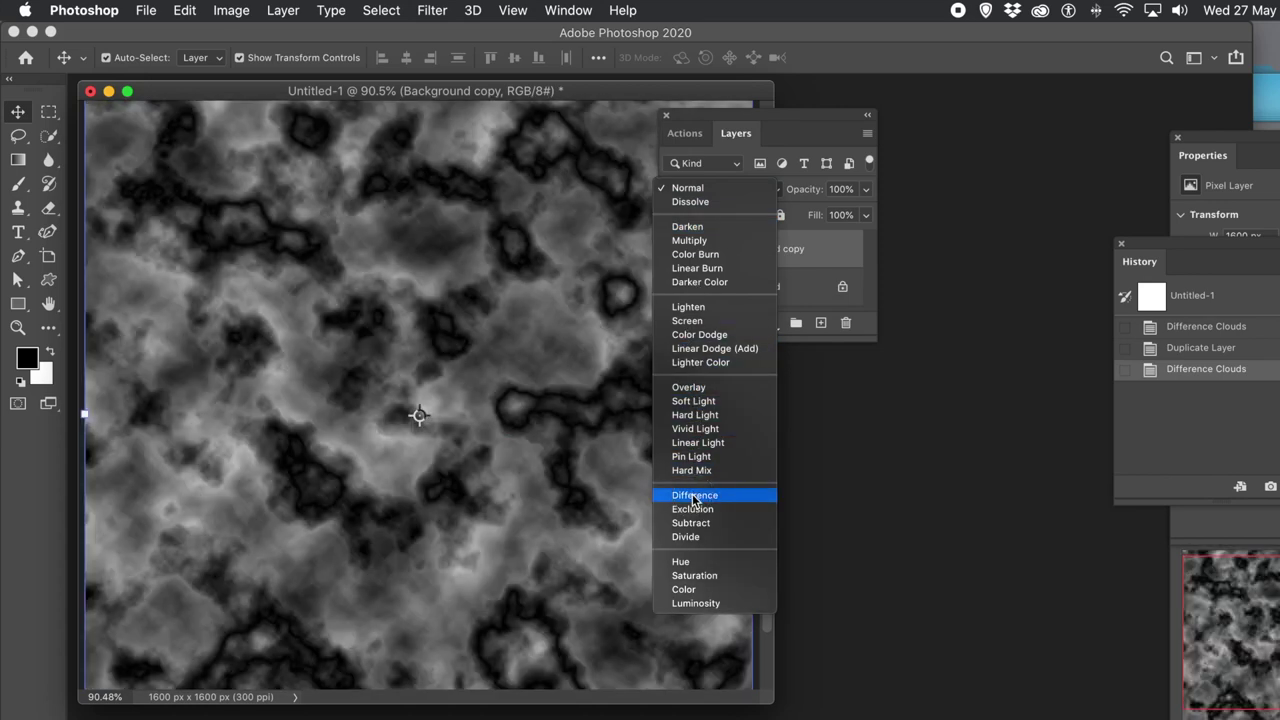
pyautogui.click(694, 497)
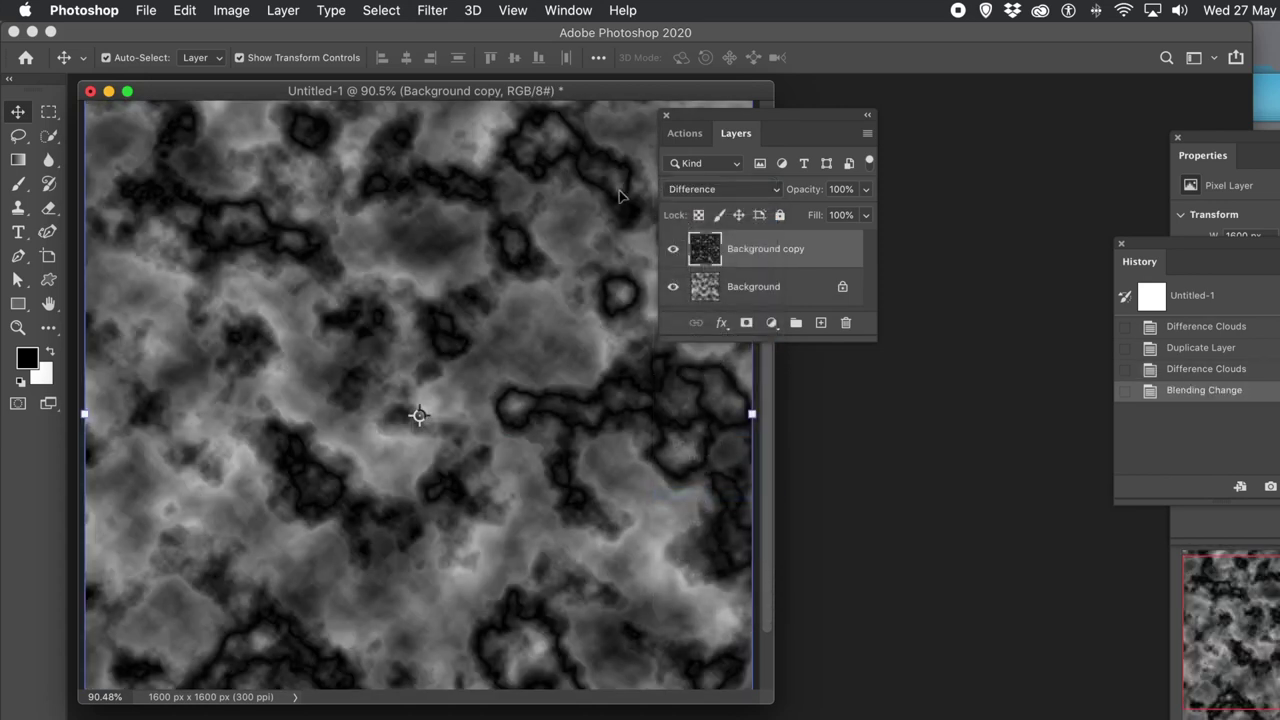
pyautogui.click(283, 10)
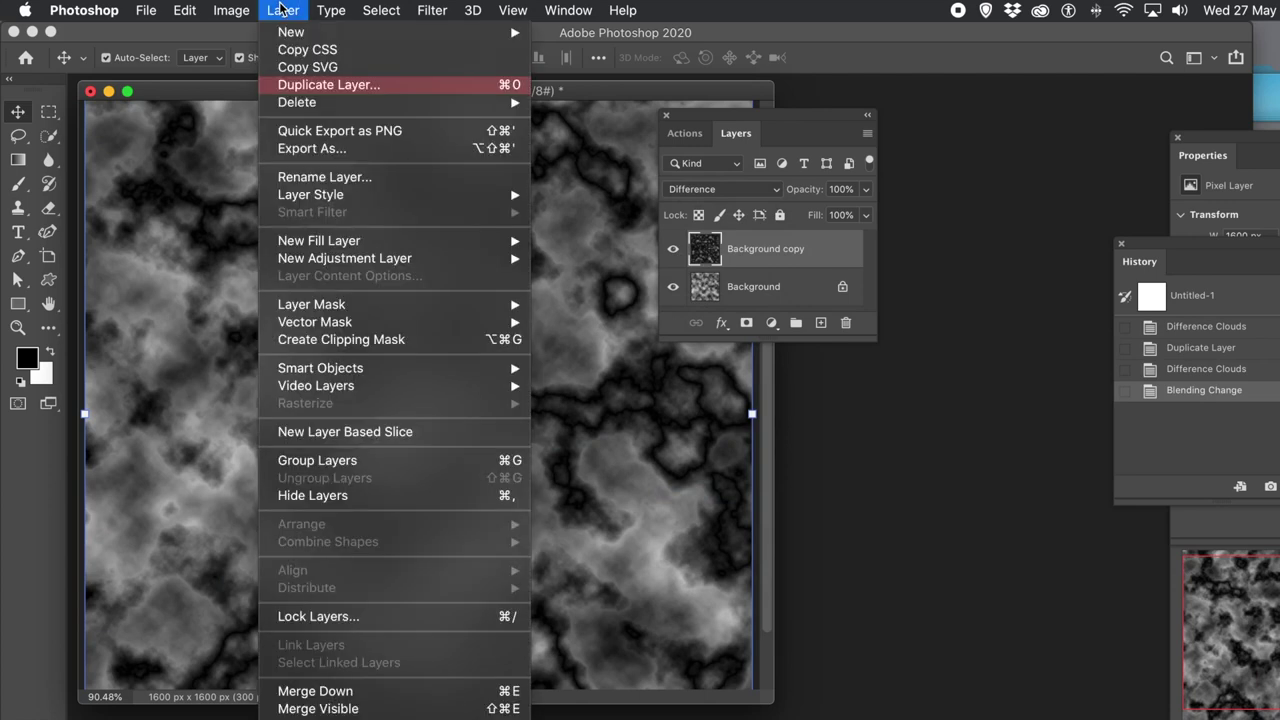
pyautogui.click(296, 88)
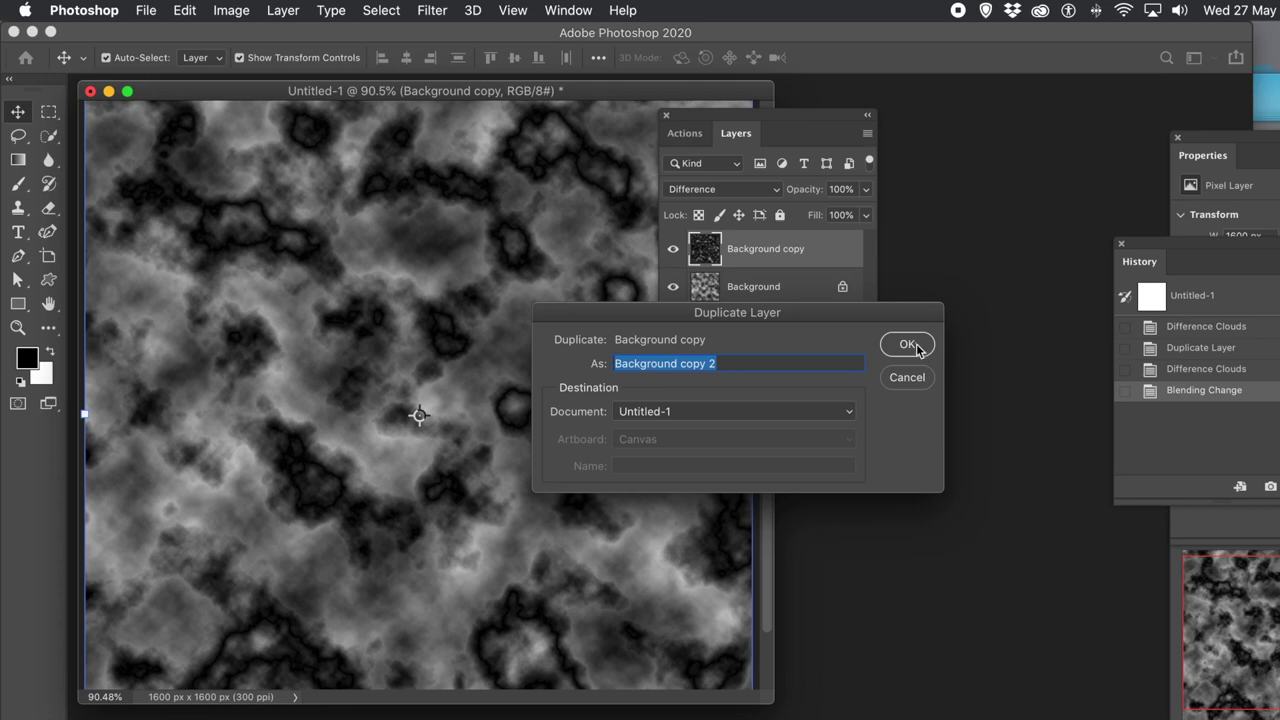
pyautogui.click(916, 346)
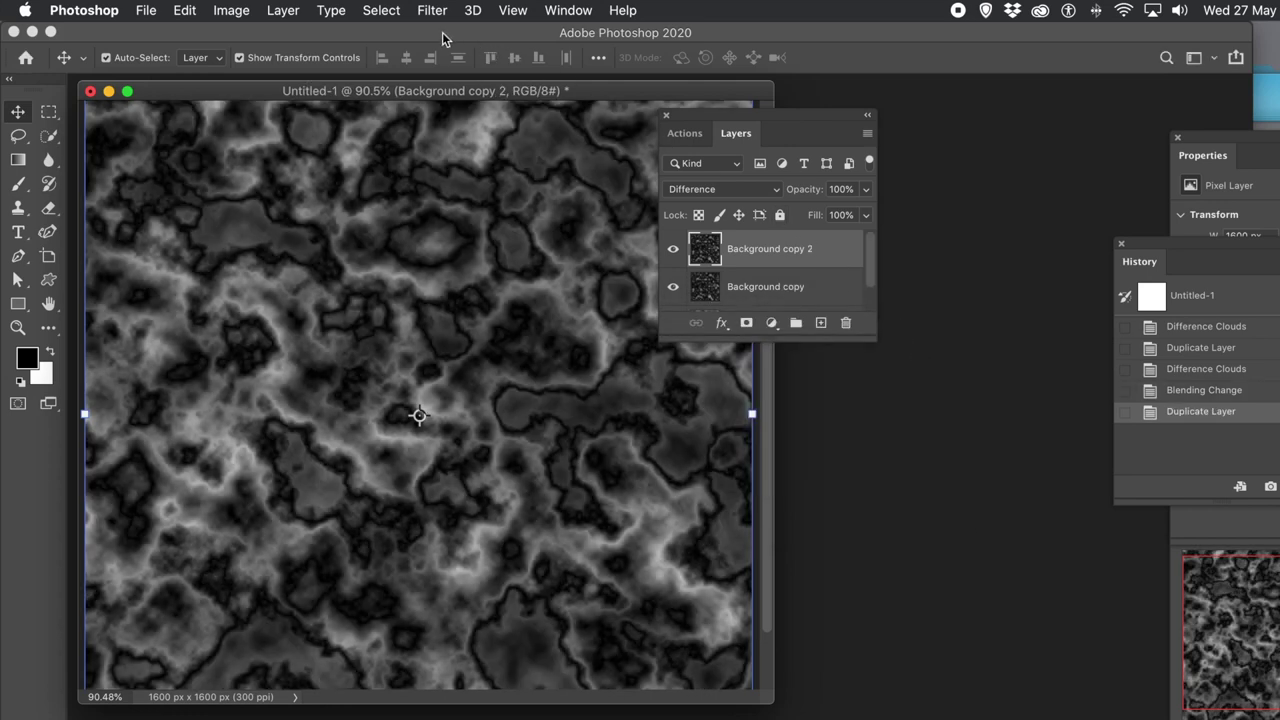
# - Render Difference Clouds on Background copy 2
pyautogui.click(434, 12)
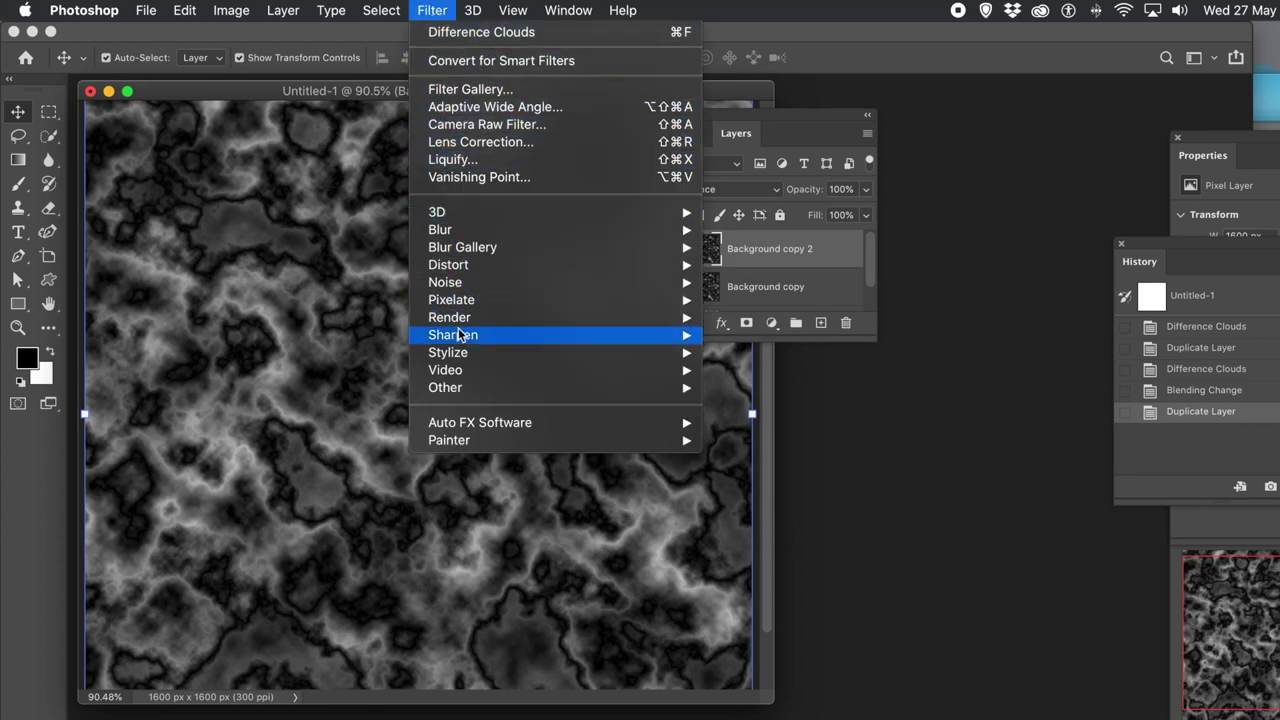
pyautogui.moveTo(463, 330)
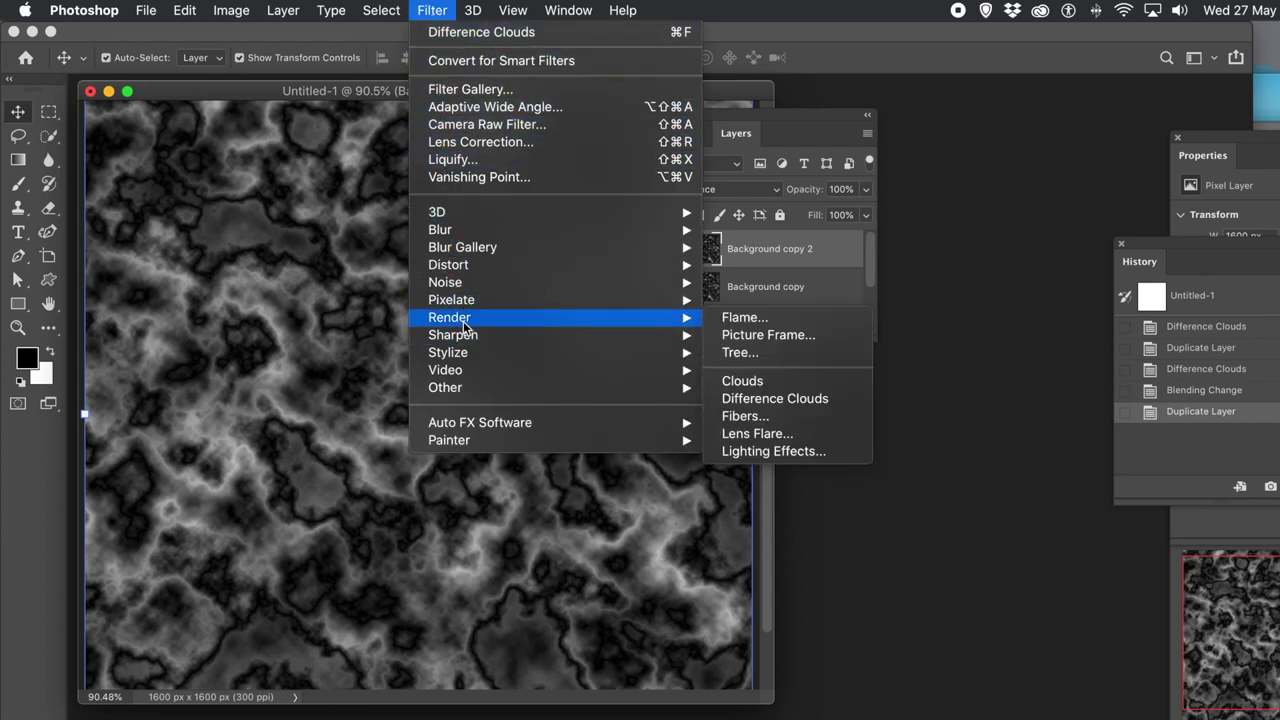
pyautogui.click(750, 402)
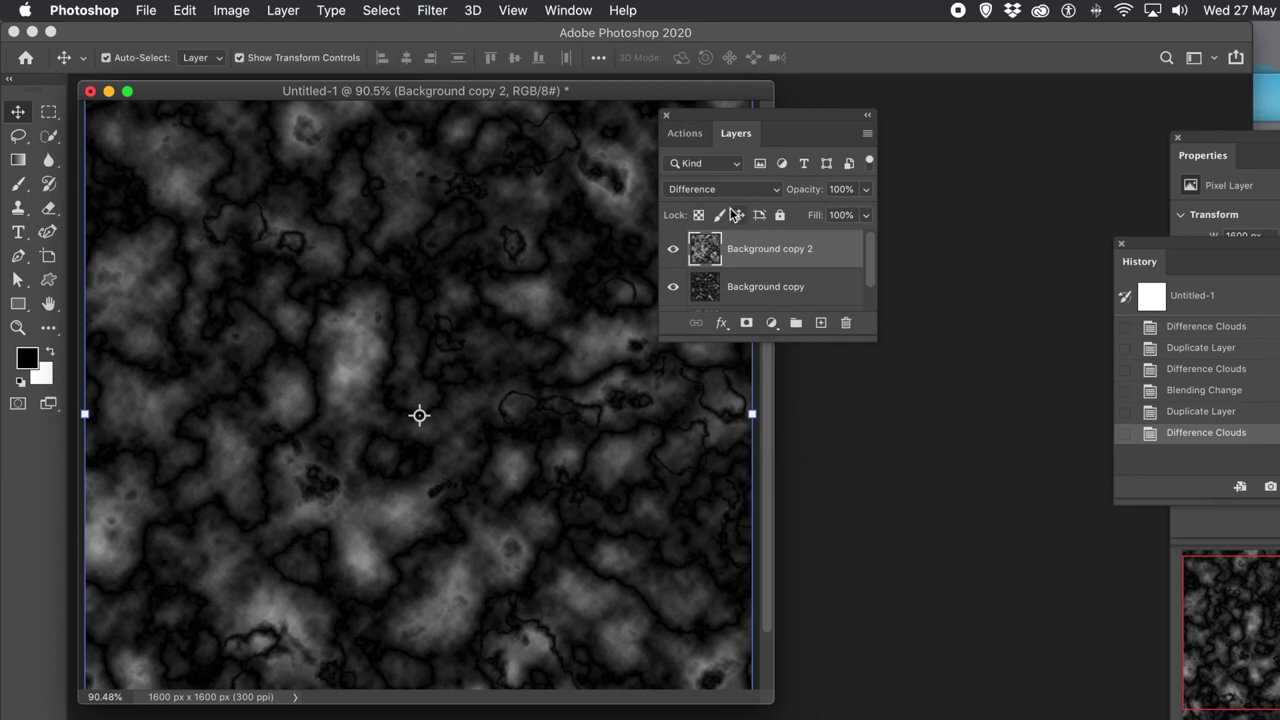
# - Duplicate it as Background copy 3 and render Difference Clouds on that layer
pyautogui.click(427, 11)
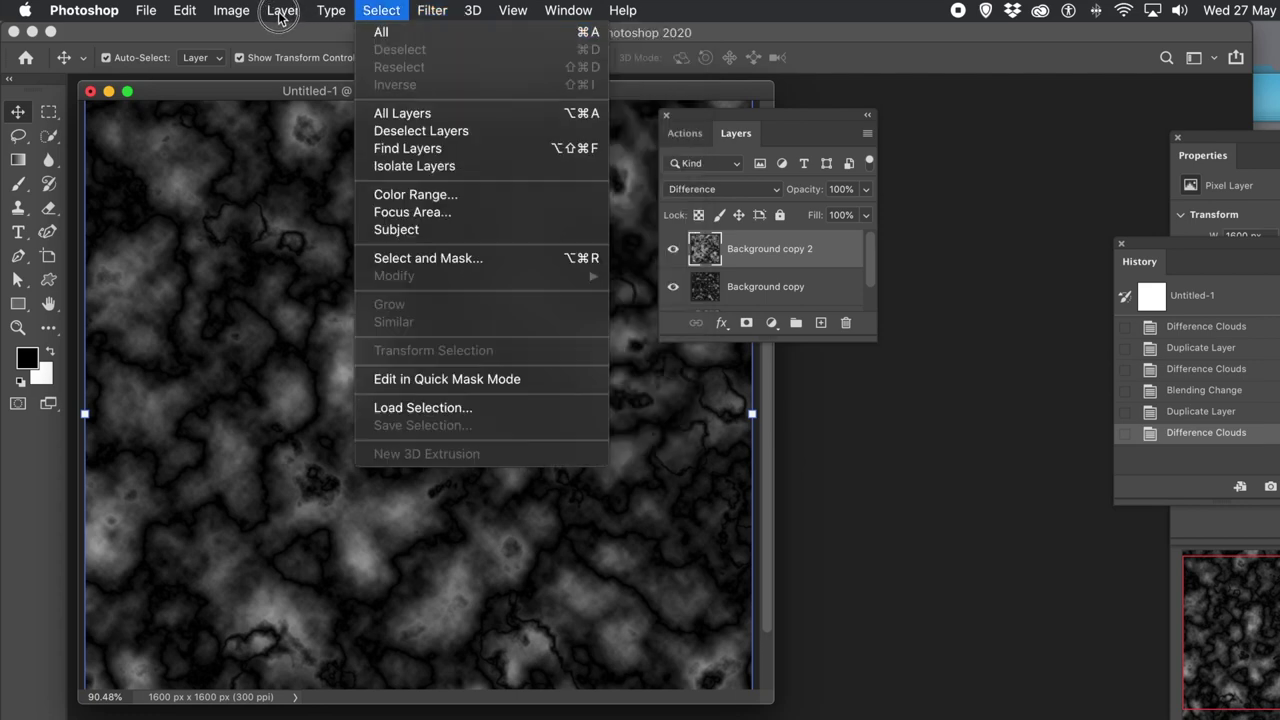
pyautogui.moveTo(283, 12)
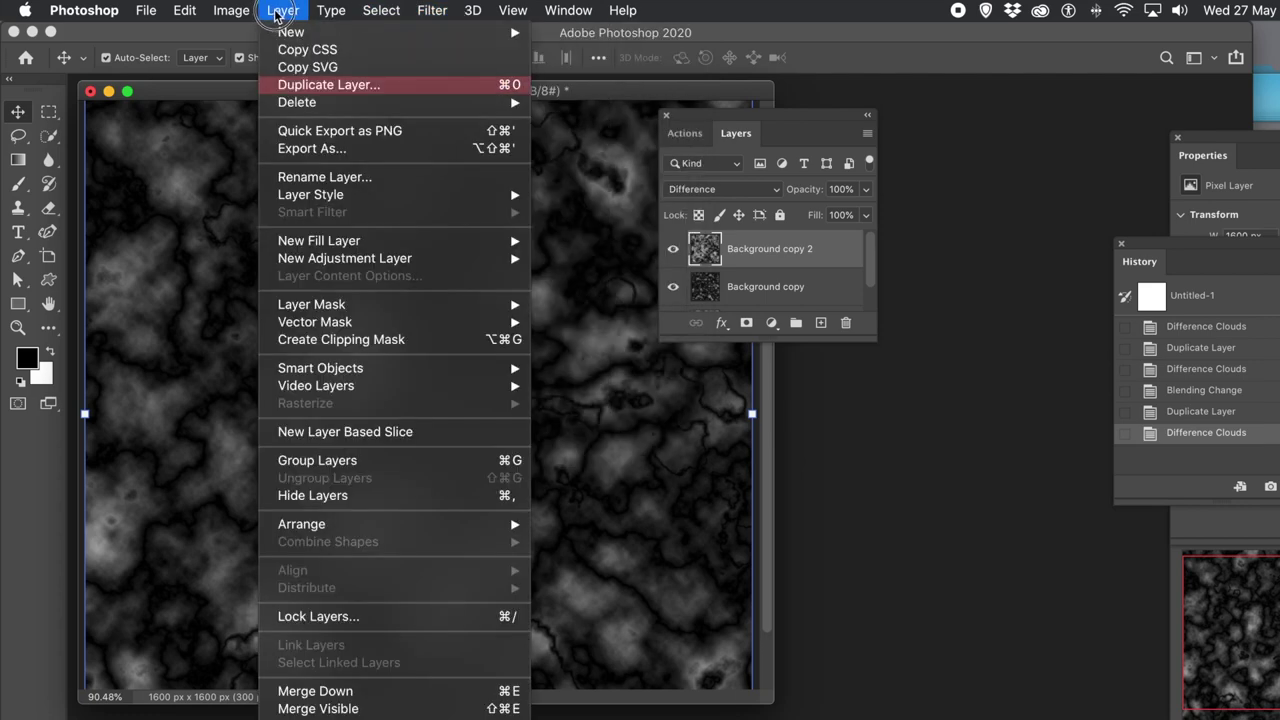
pyautogui.click(288, 86)
pyautogui.click(903, 344)
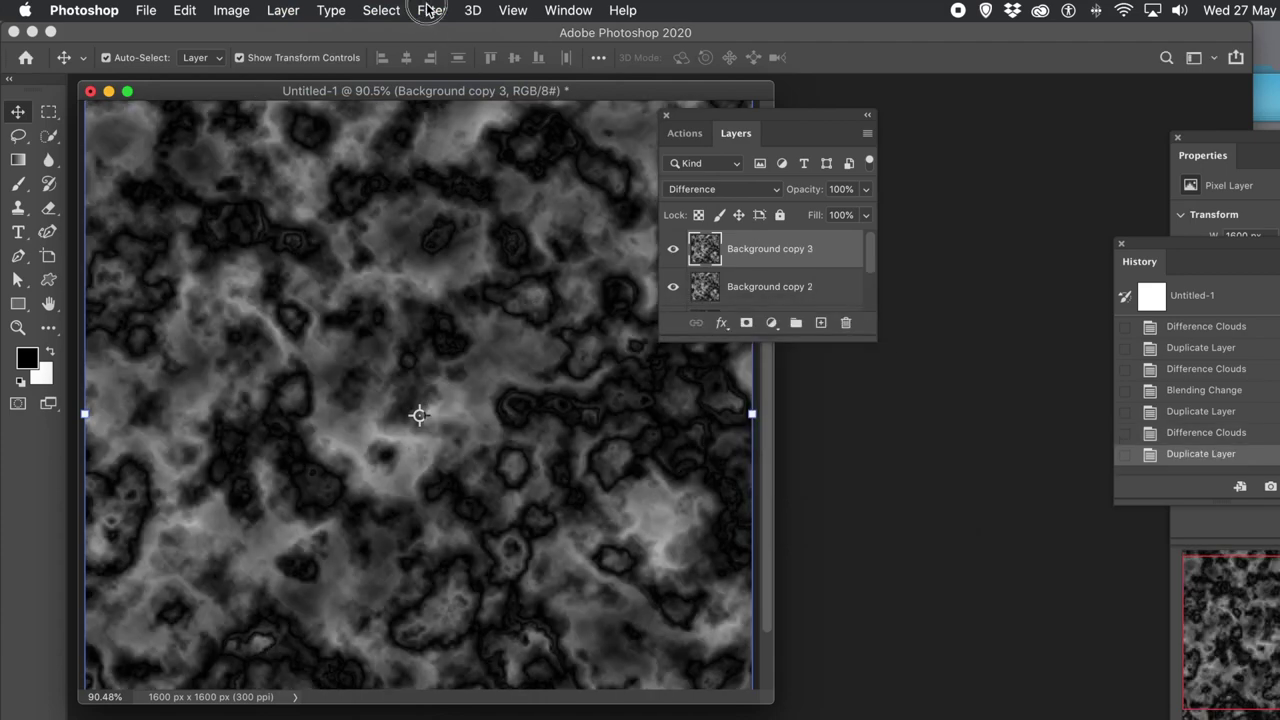
pyautogui.click(428, 10)
pyautogui.click(433, 35)
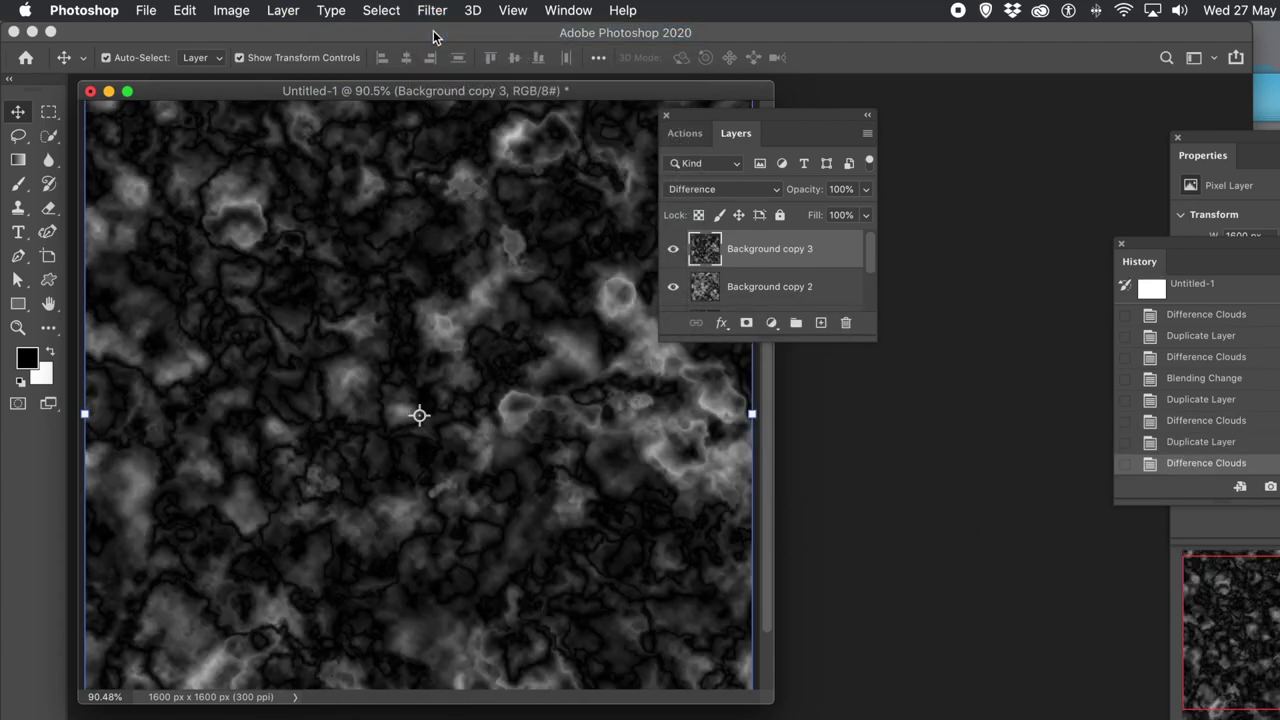
# - Duplicate again as Background copy 4 and render Difference Clouds on it
pyautogui.click(289, 12)
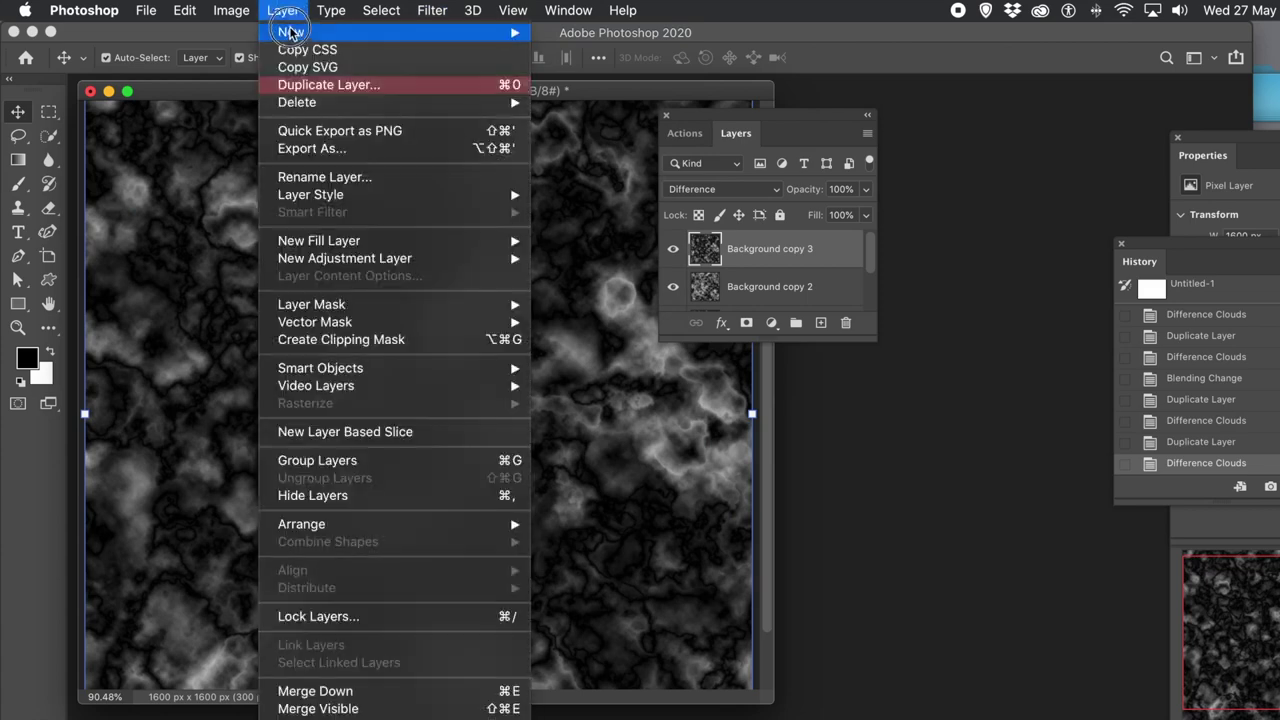
pyautogui.click(293, 85)
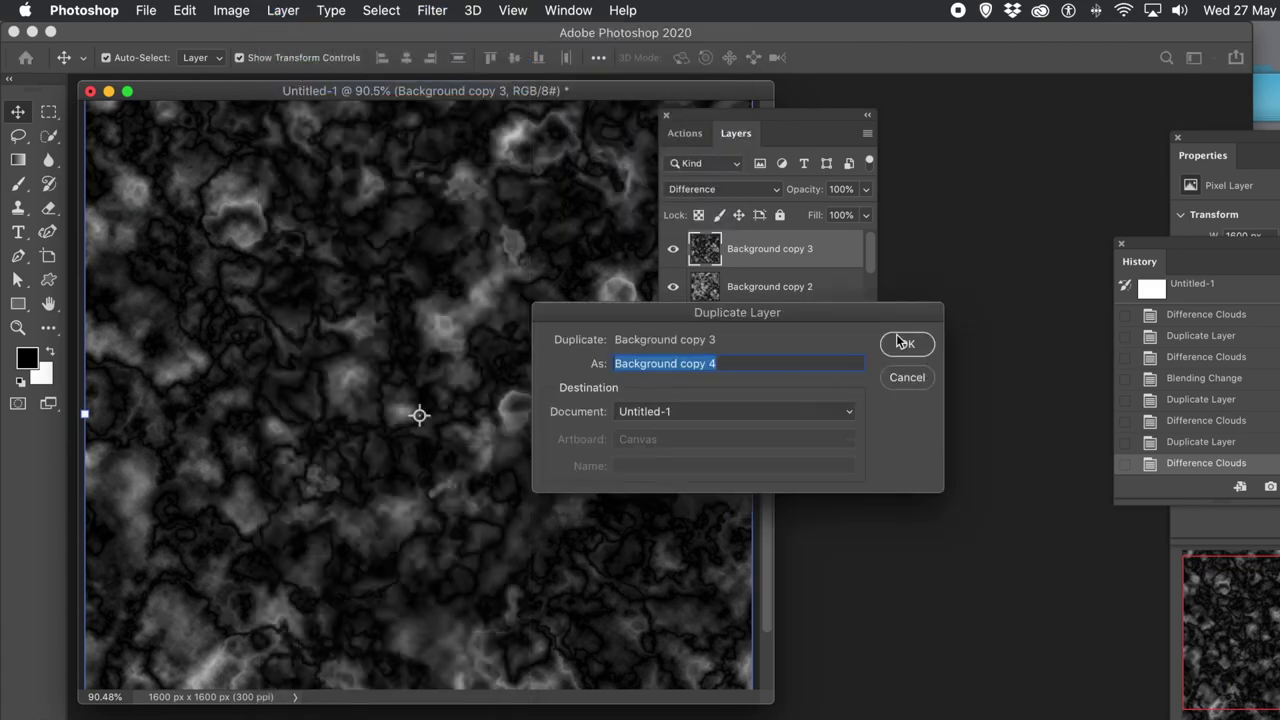
pyautogui.click(903, 343)
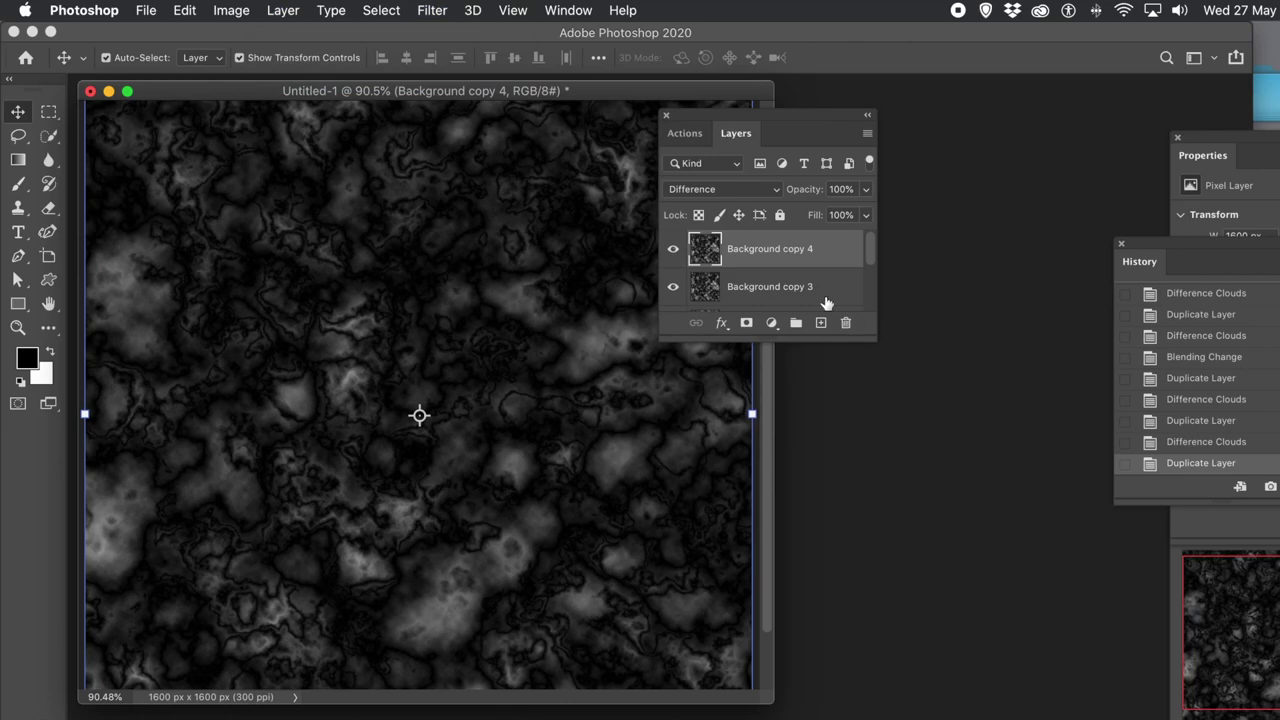
pyautogui.click(445, 12)
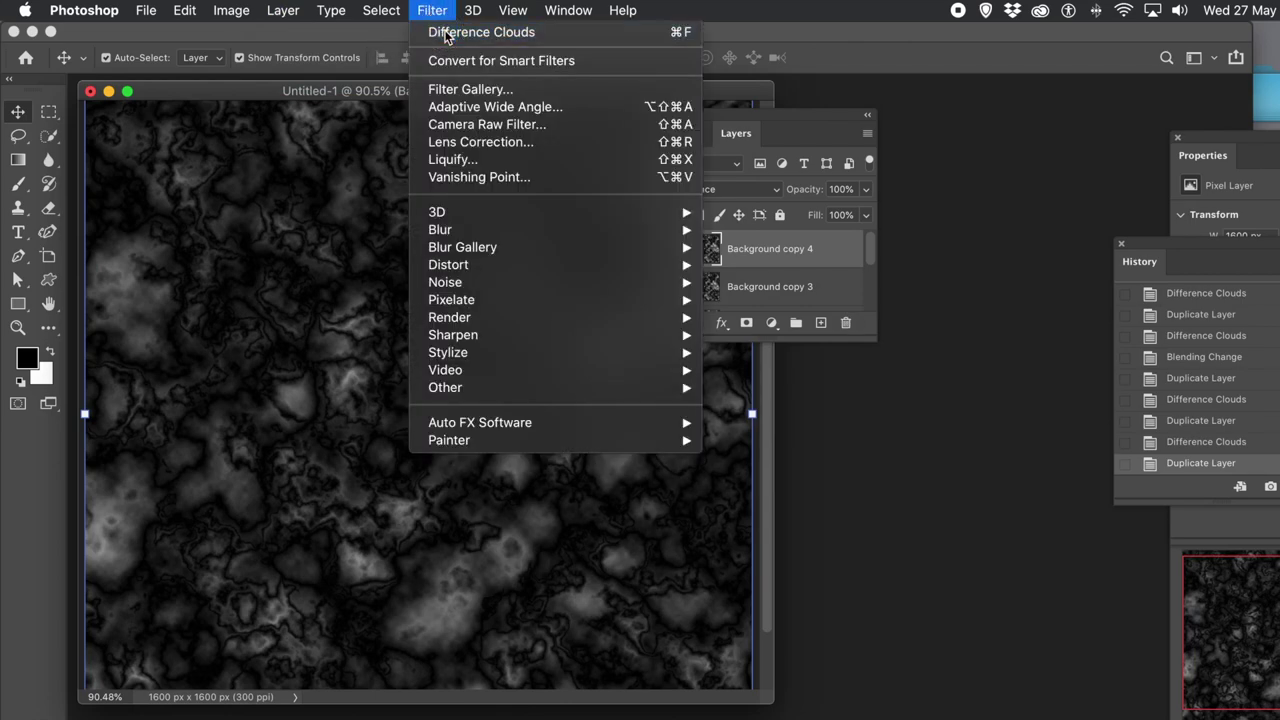
pyautogui.click(445, 33)
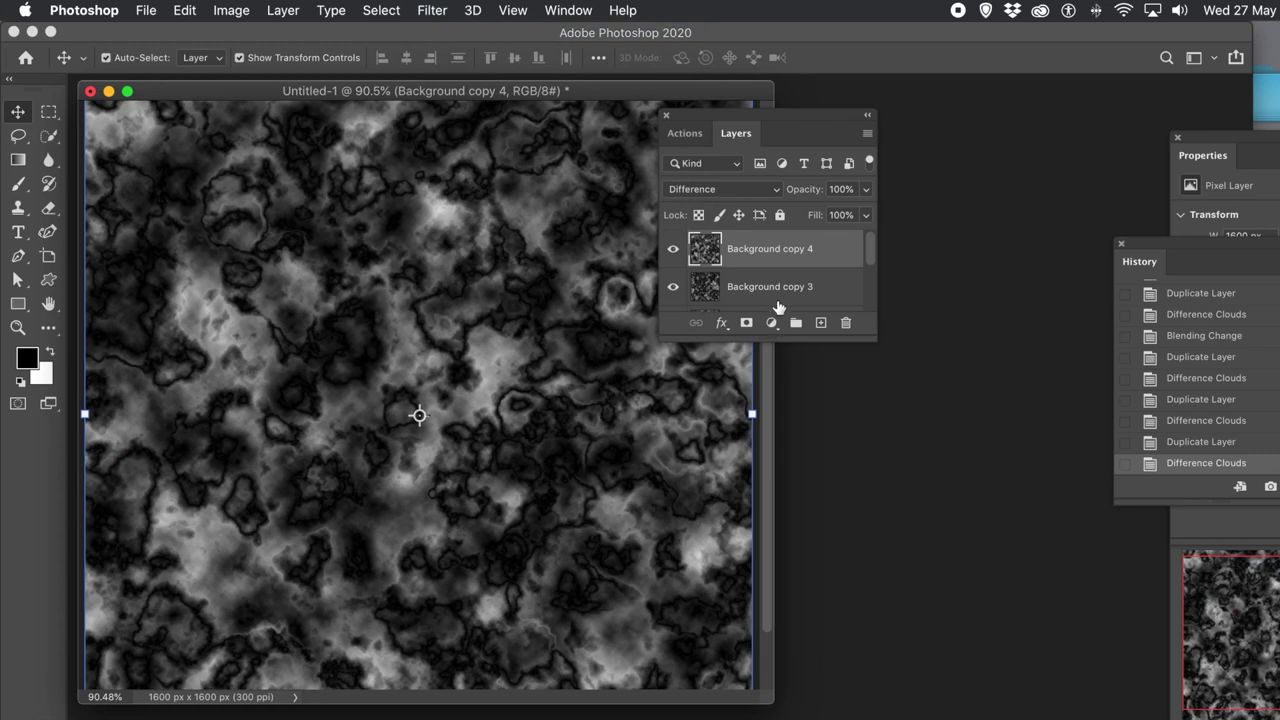
# - Change Background copy 4's blend mode from Difference to Screen
pyautogui.click(697, 191)
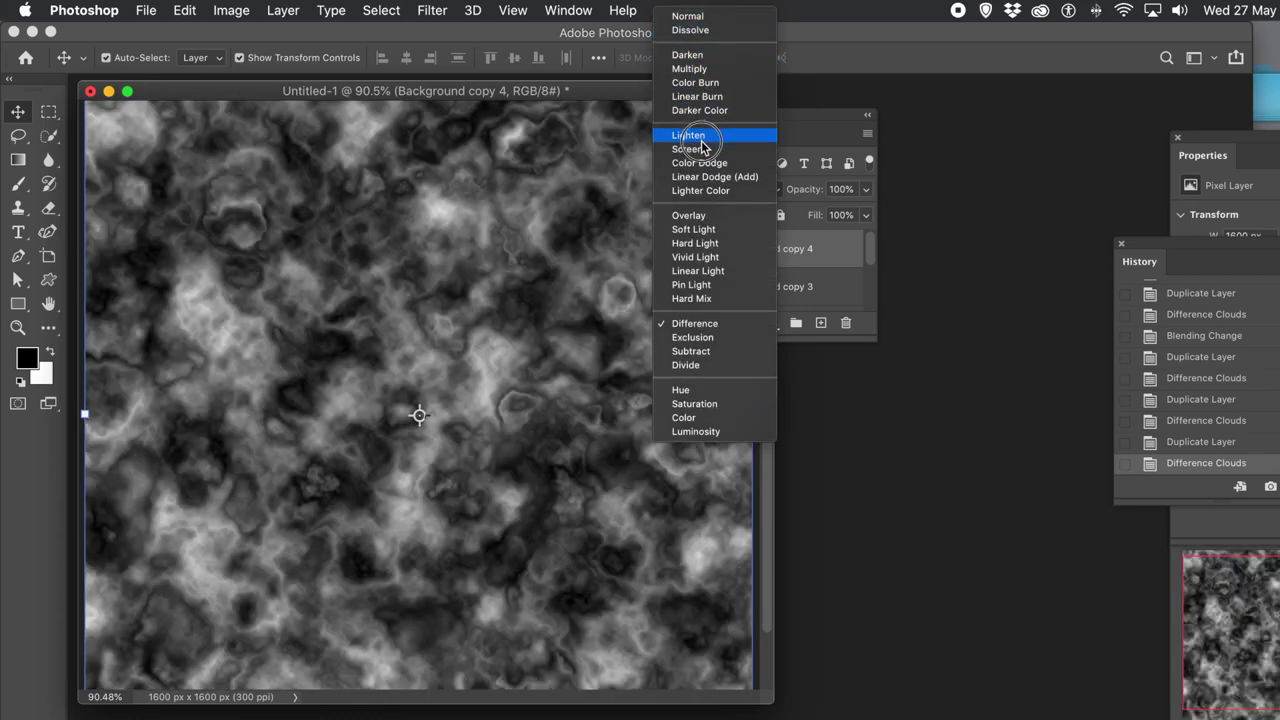
pyautogui.click(702, 152)
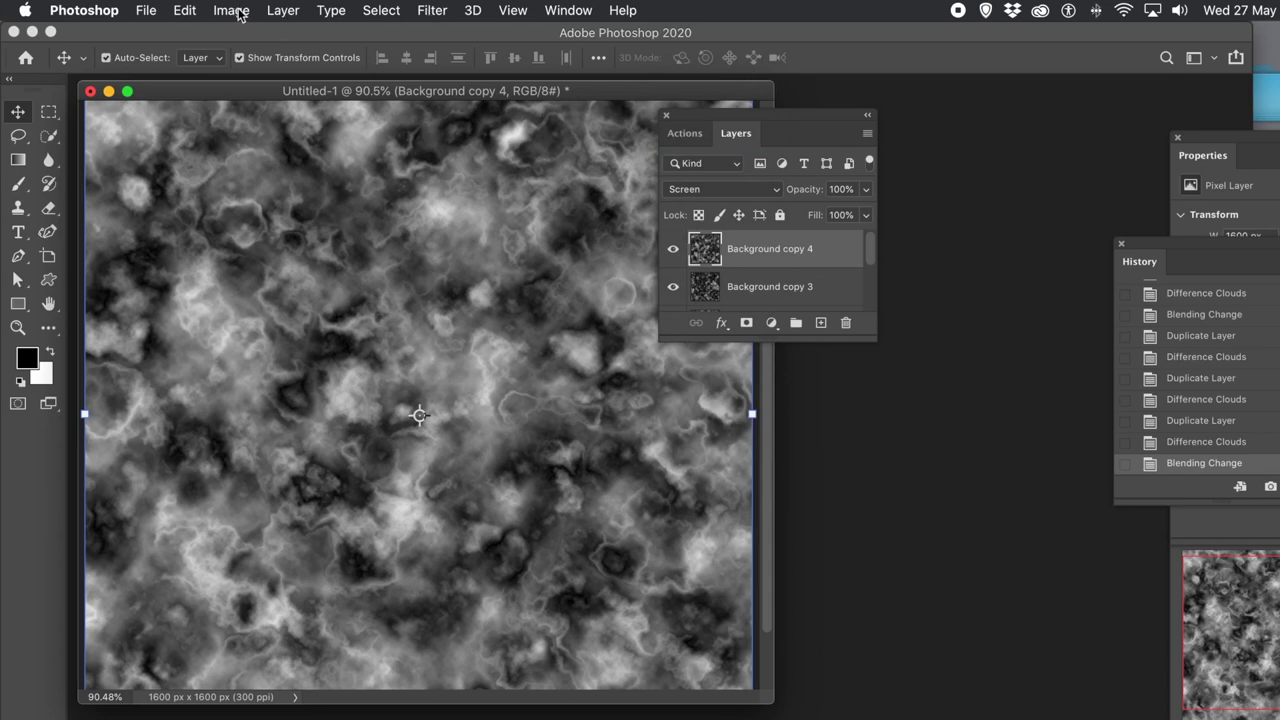
pyautogui.click(294, 10)
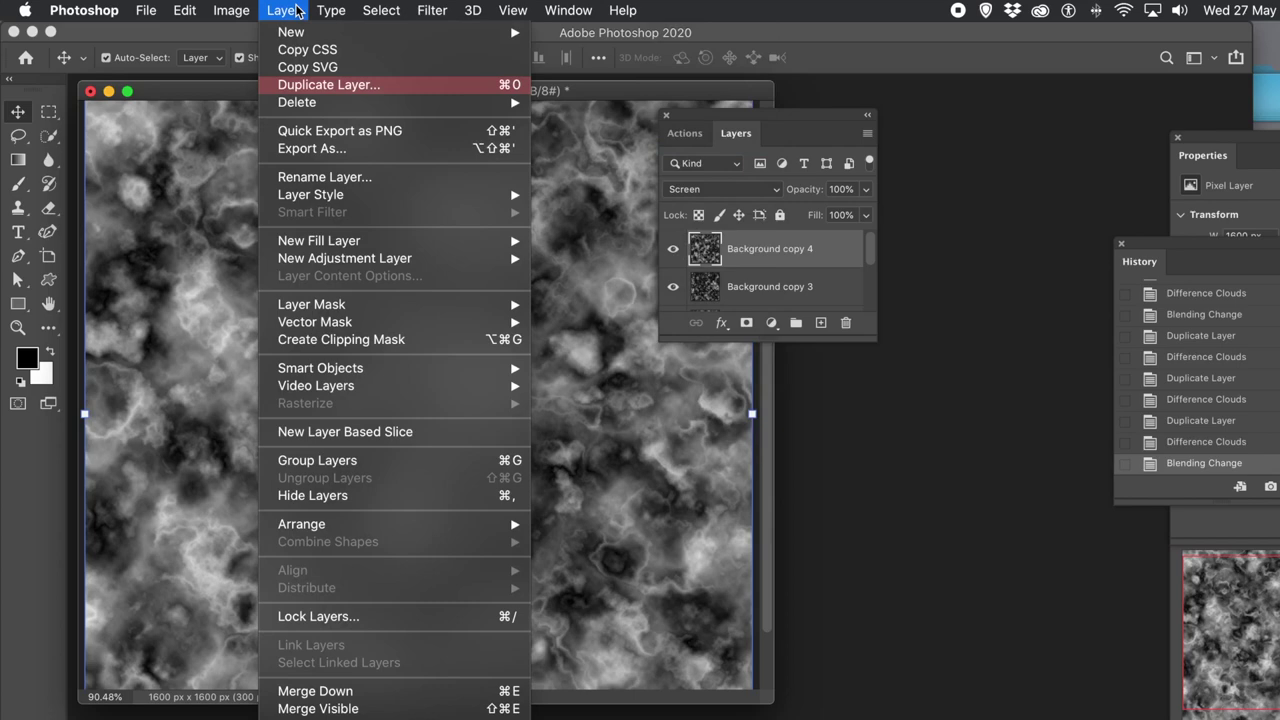
# - Duplicate the layer as Background copy 5 and render Difference Clouds on it
pyautogui.click(308, 88)
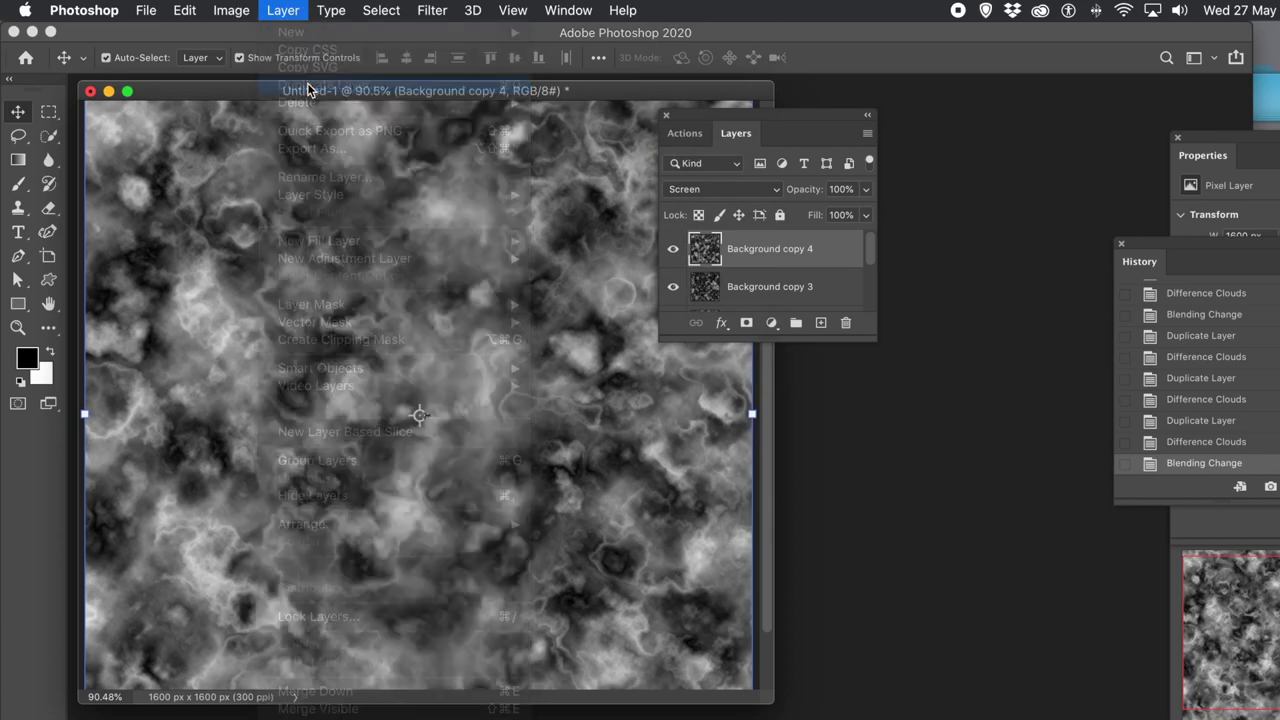
pyautogui.click(900, 344)
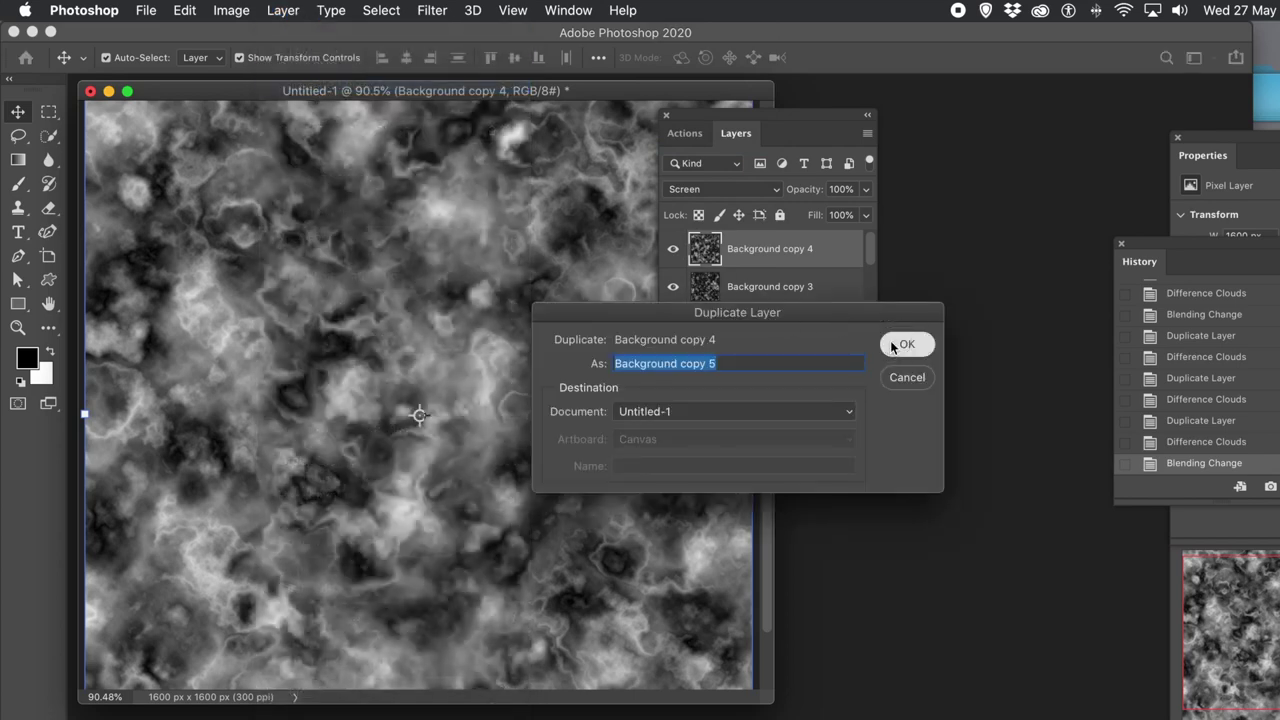
pyautogui.click(432, 12)
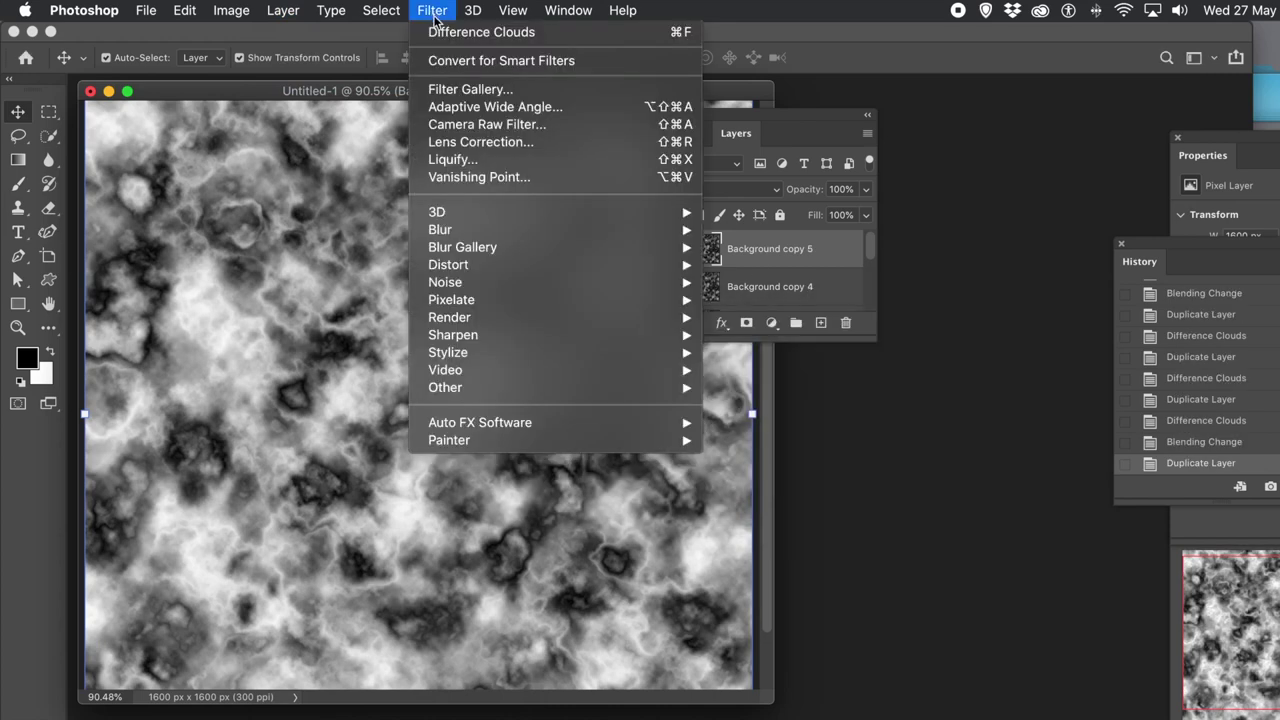
pyautogui.click(440, 33)
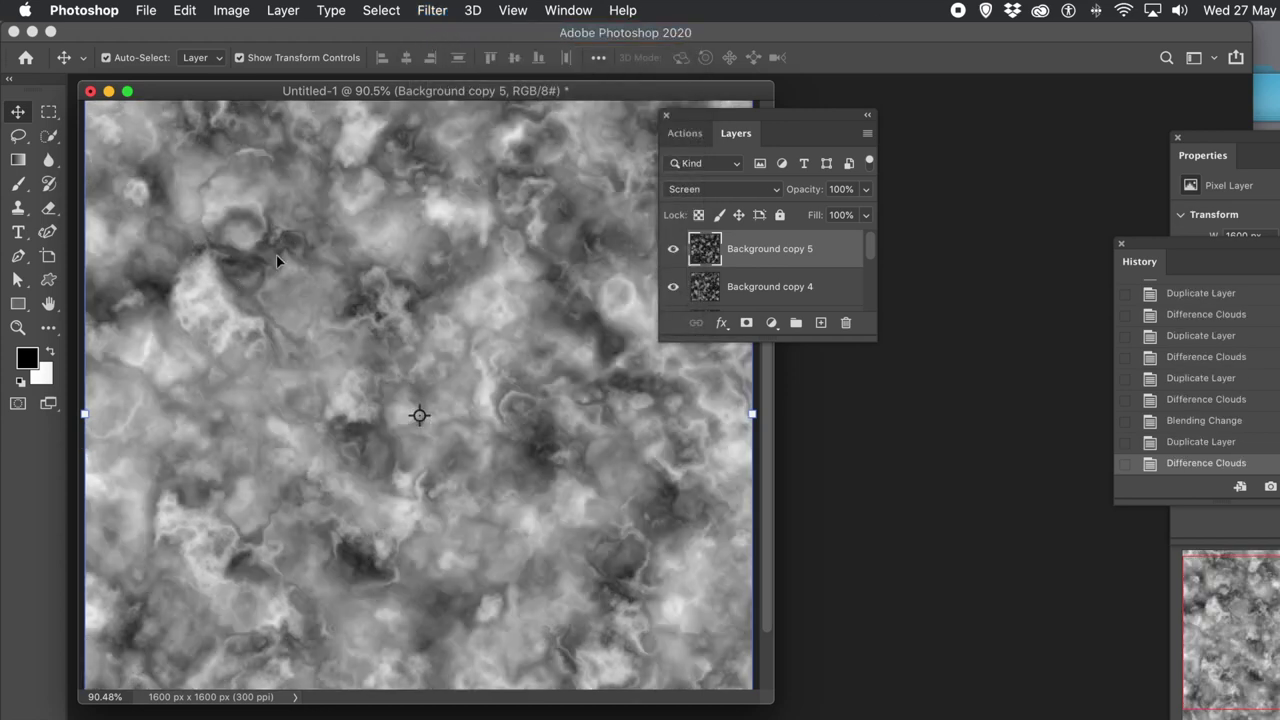
pyautogui.click(435, 12)
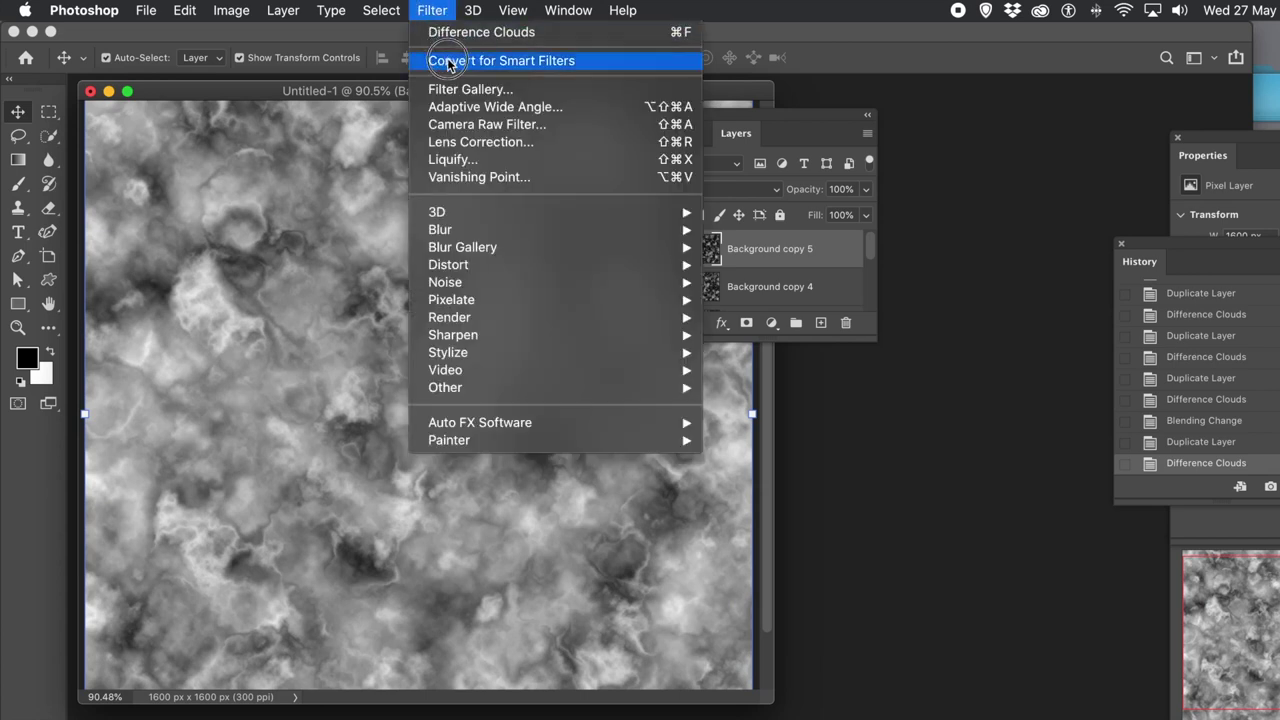
pyautogui.moveTo(461, 230)
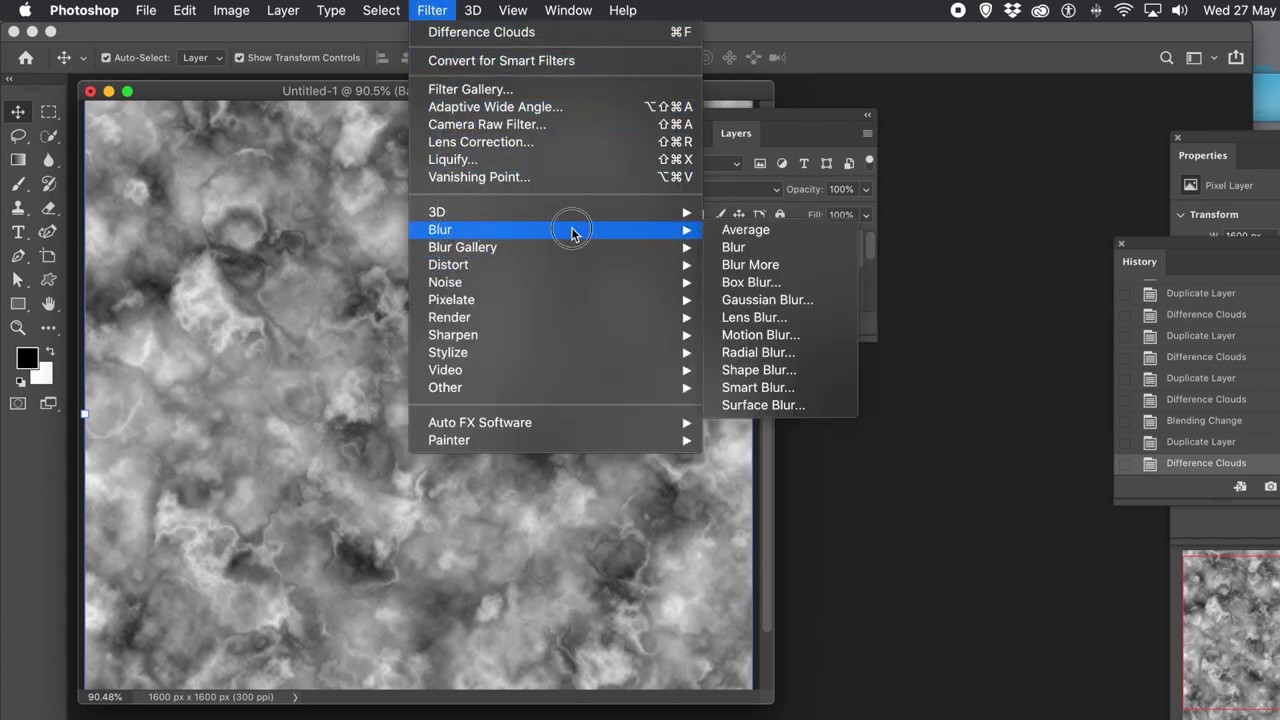
# - Apply a Gaussian Blur with a 37.4-pixel radius to Background copy 5
pyautogui.click(776, 302)
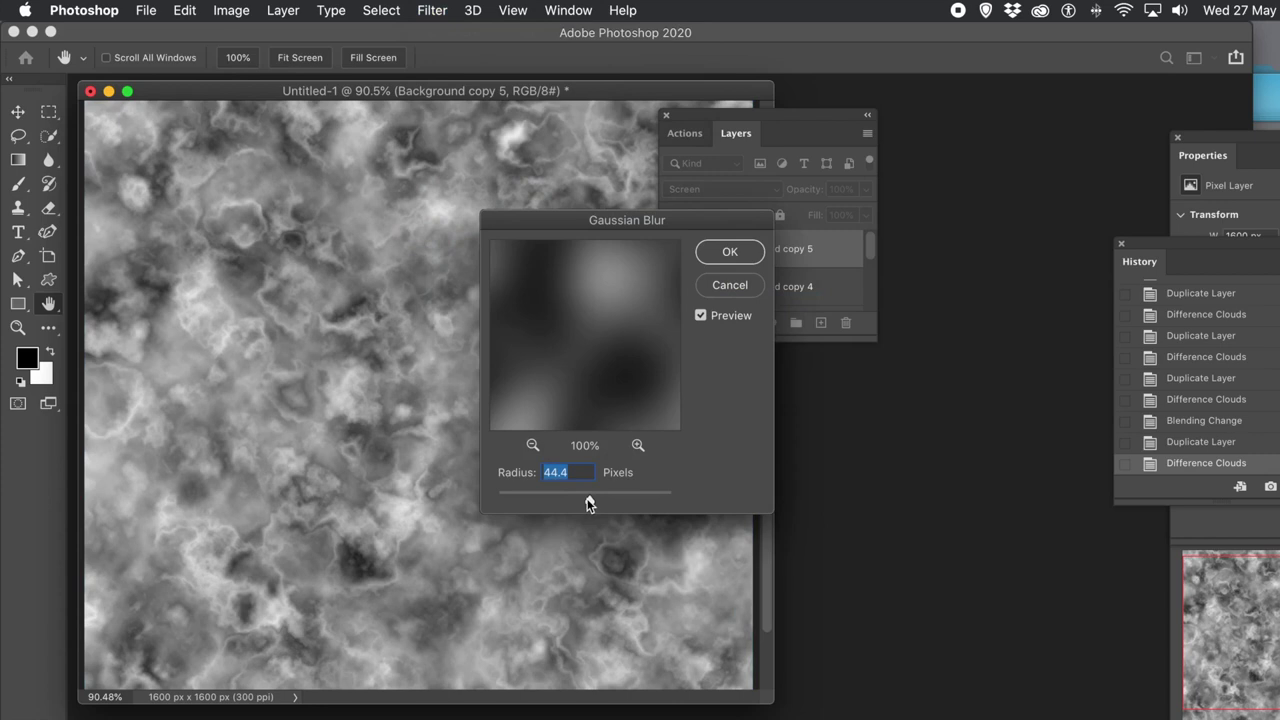
pyautogui.moveTo(588, 503); pyautogui.dragTo(584, 502)
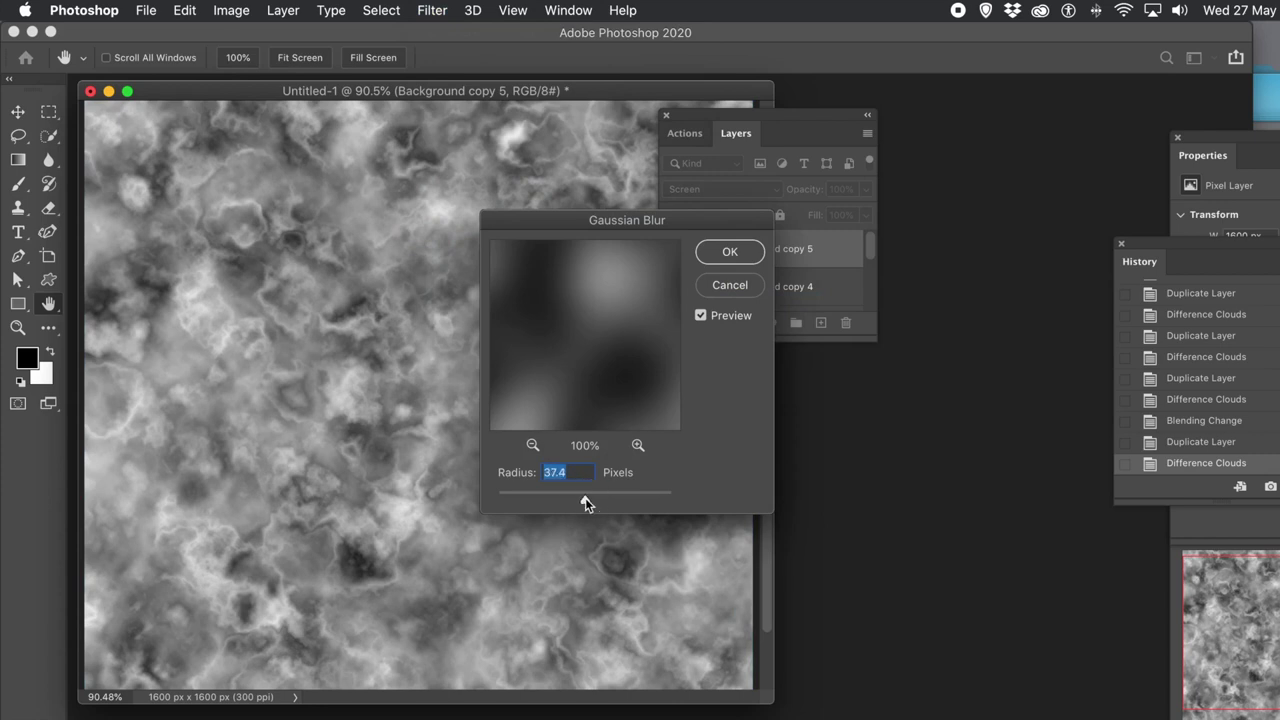
pyautogui.click(730, 253)
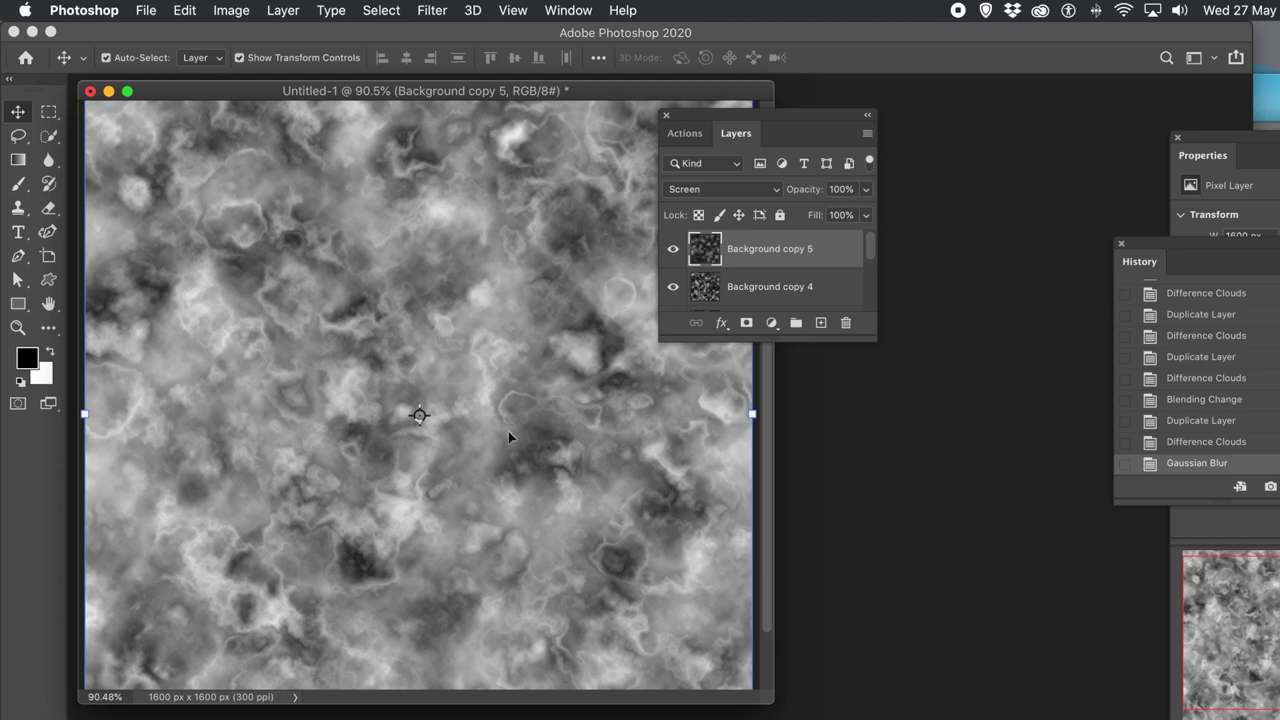
pyautogui.click(285, 11)
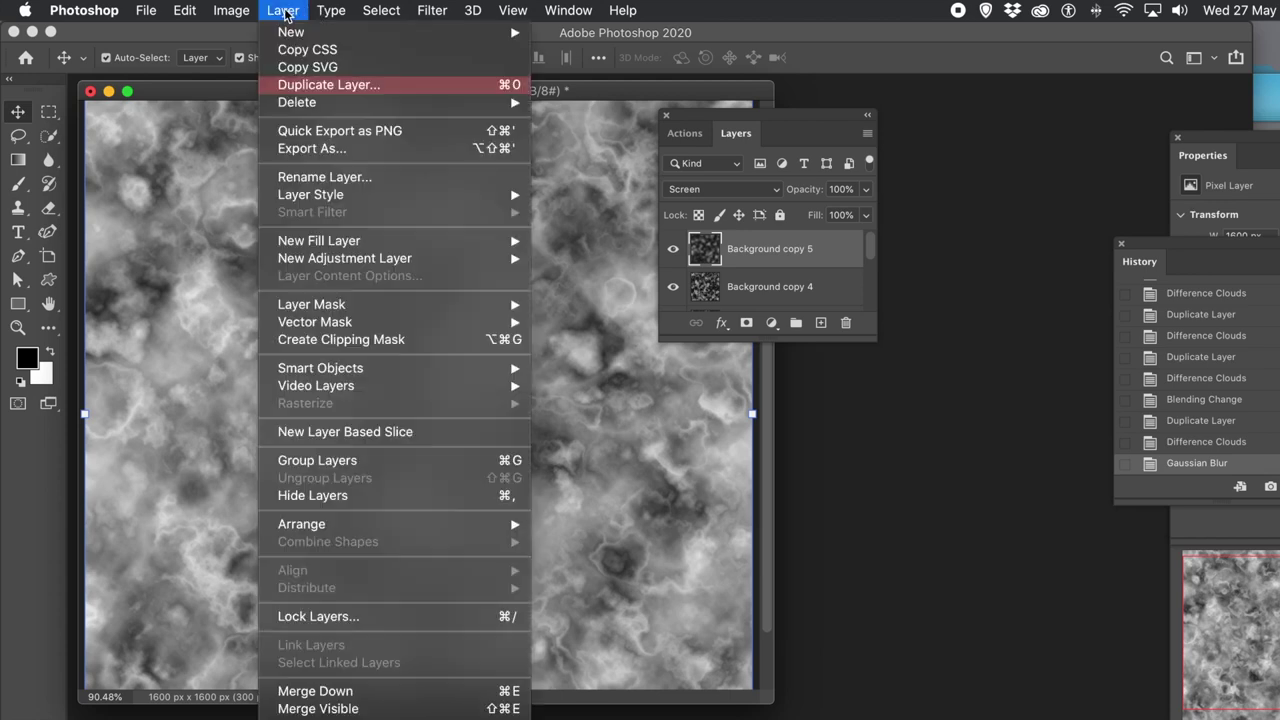
# - Duplicate the blurred layer as Background copy 6 and render Difference Clouds on it
pyautogui.click(296, 88)
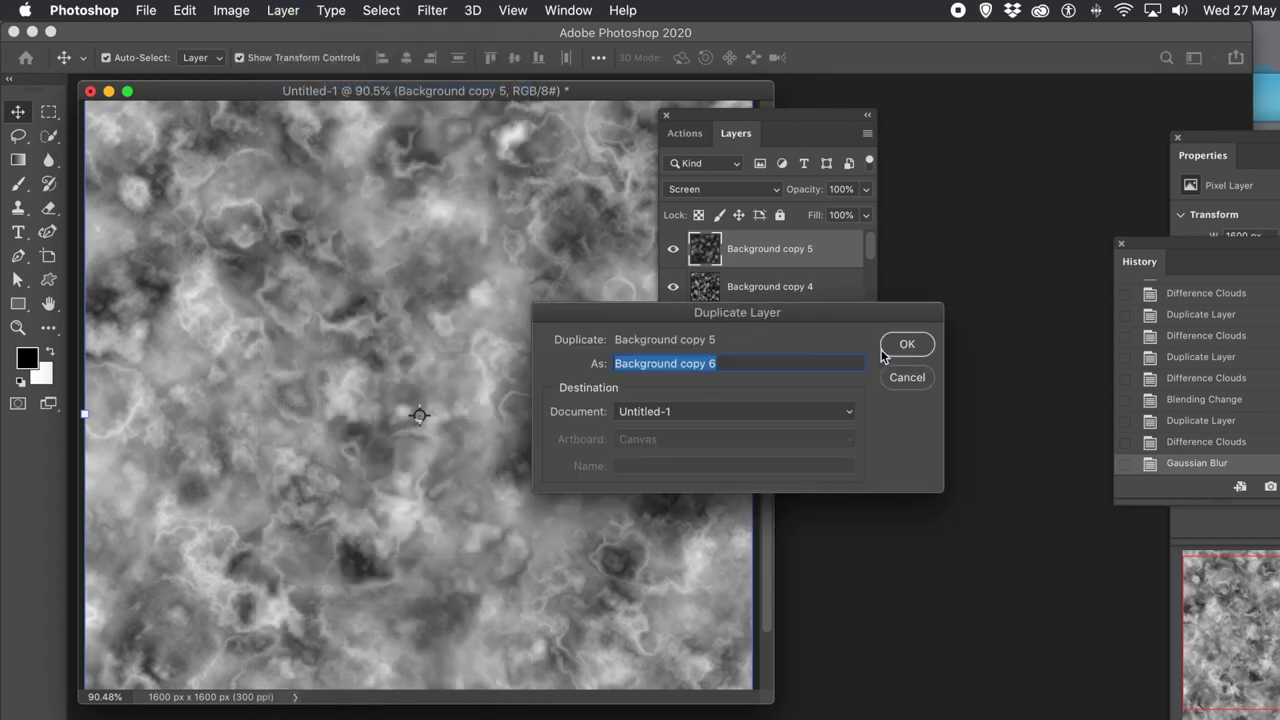
pyautogui.click(897, 347)
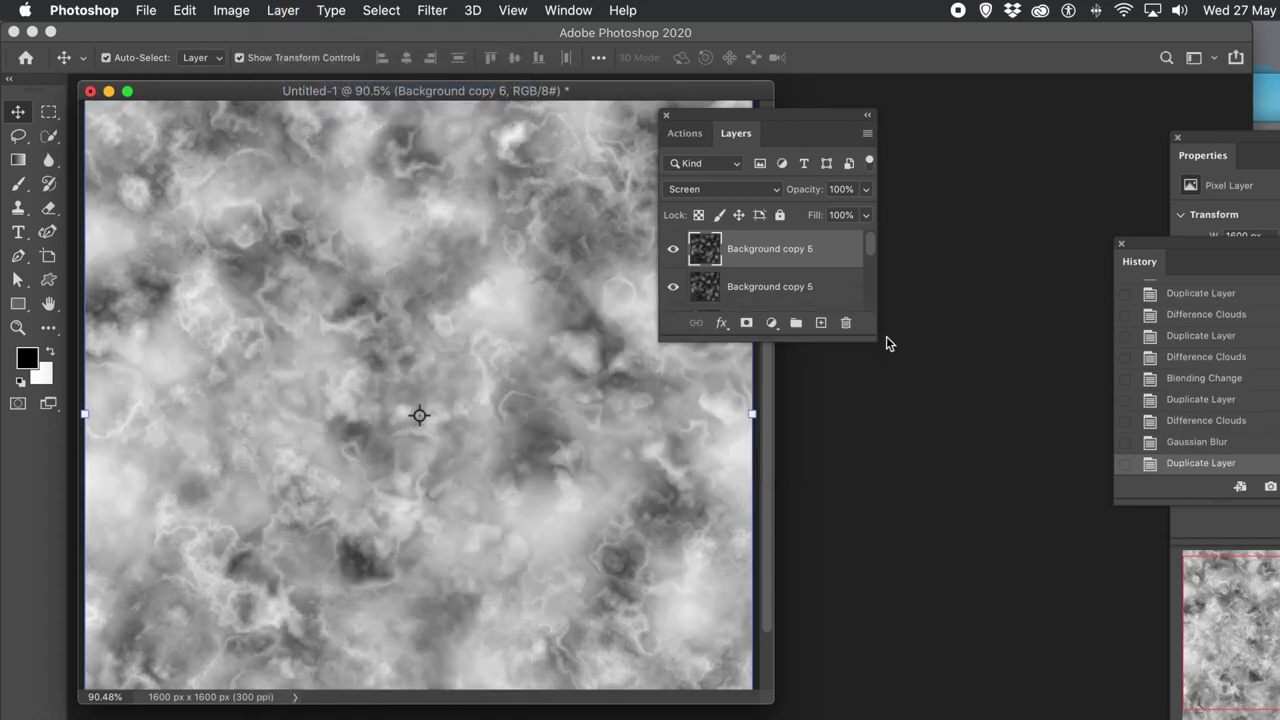
pyautogui.click(433, 11)
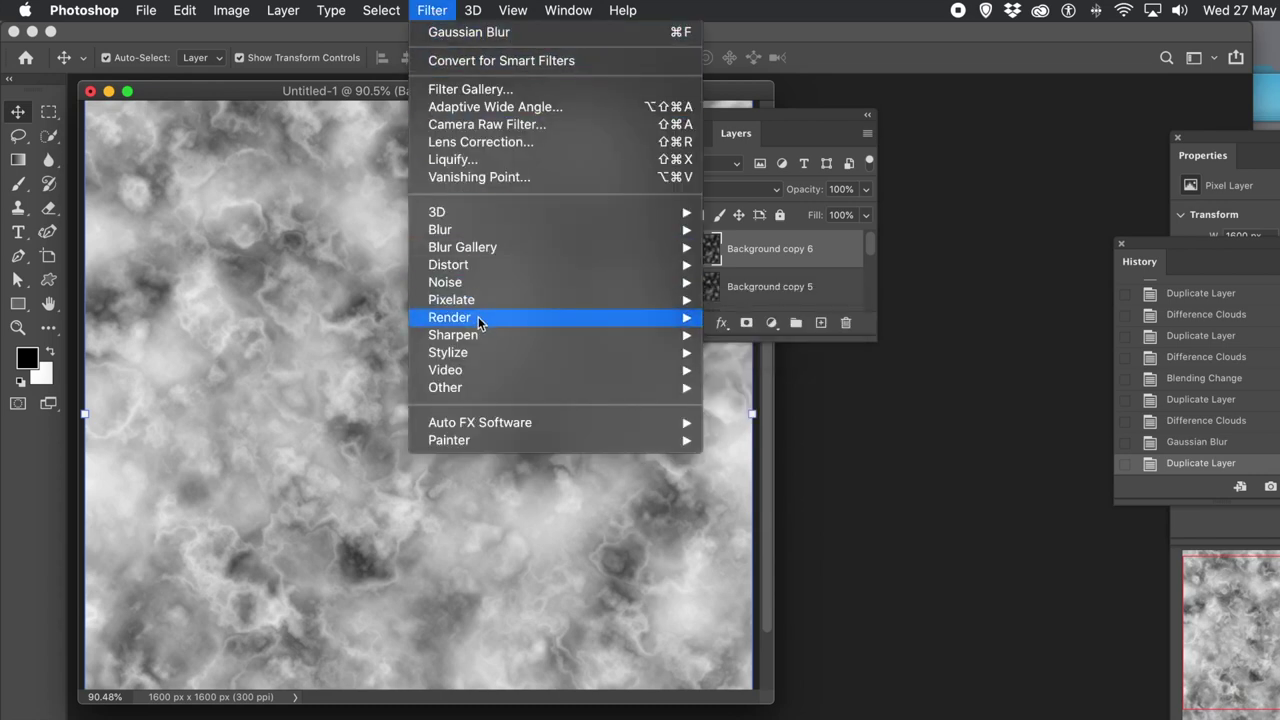
pyautogui.moveTo(480, 319)
pyautogui.click(752, 400)
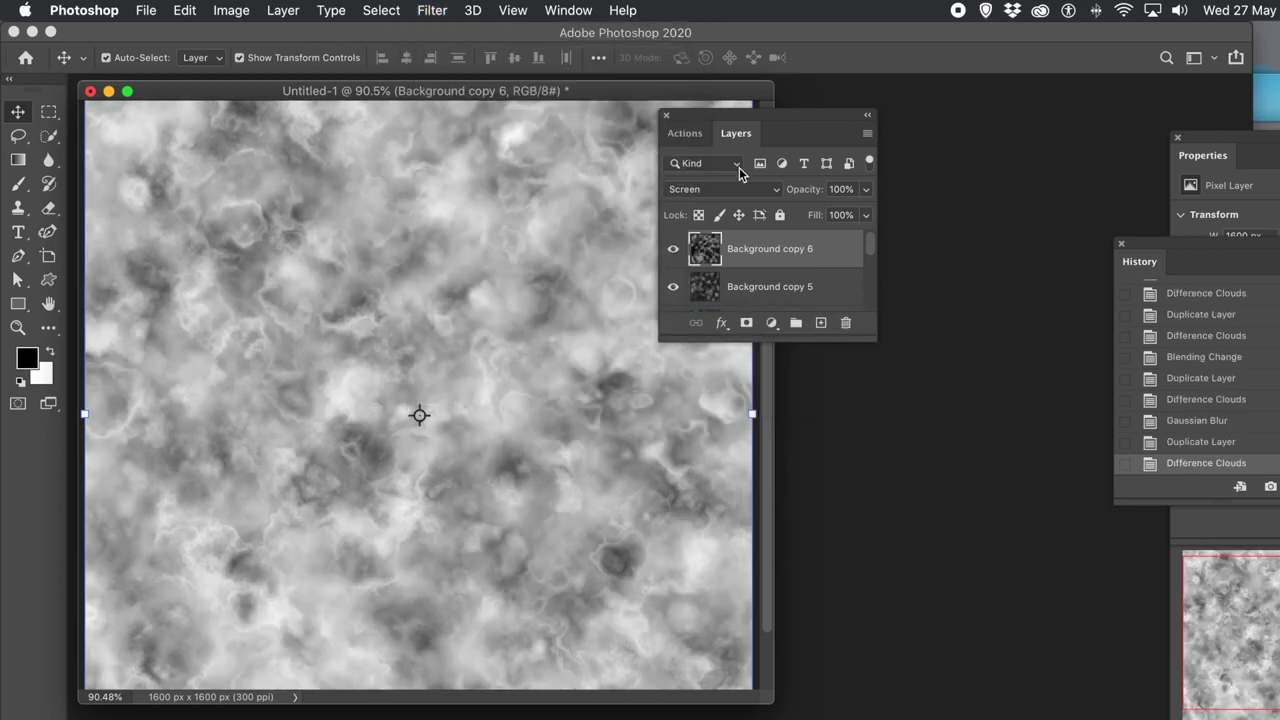
# - Try Difference blending on Background copy 6, then switch it to Overlay
pyautogui.click(713, 193)
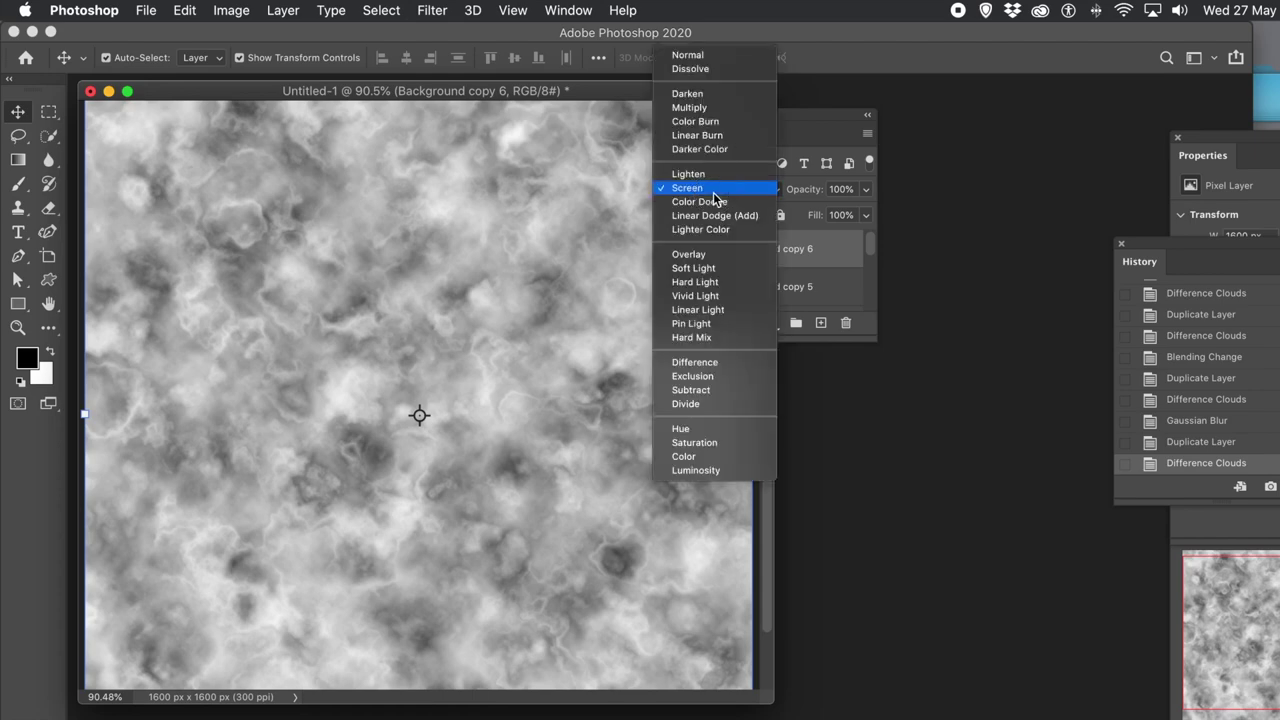
pyautogui.press('Escape')
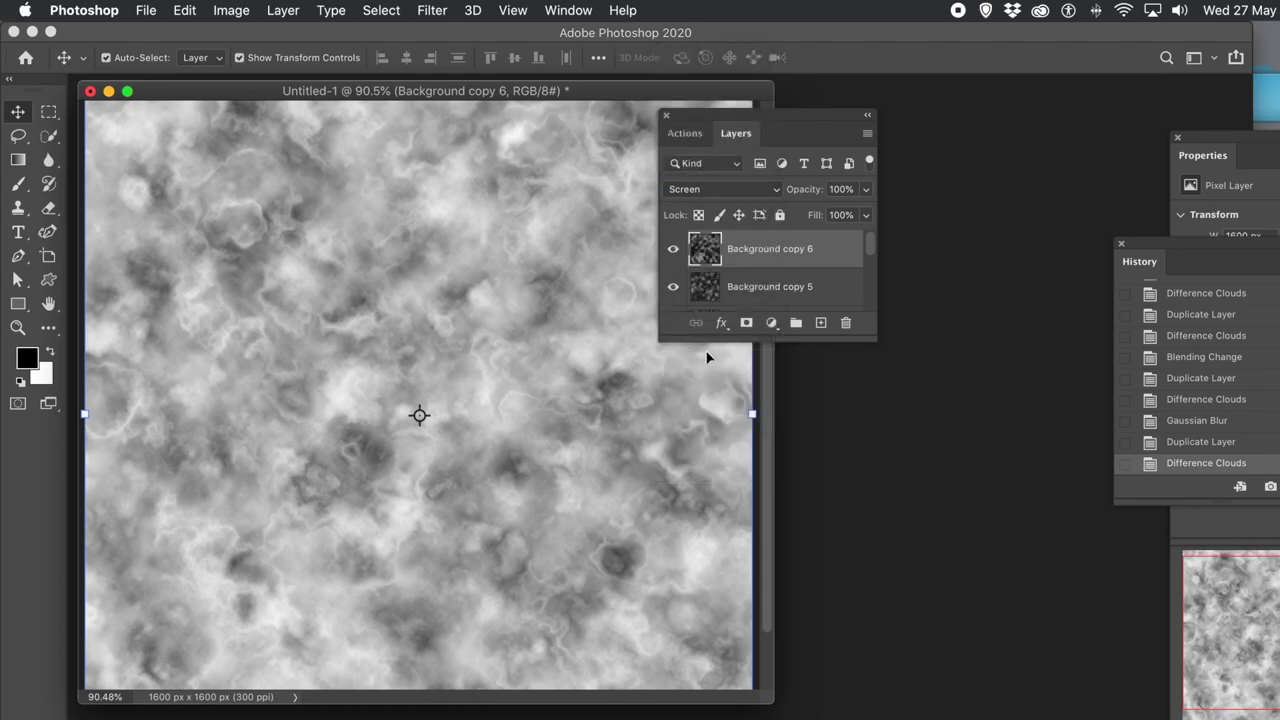
pyautogui.click(701, 192)
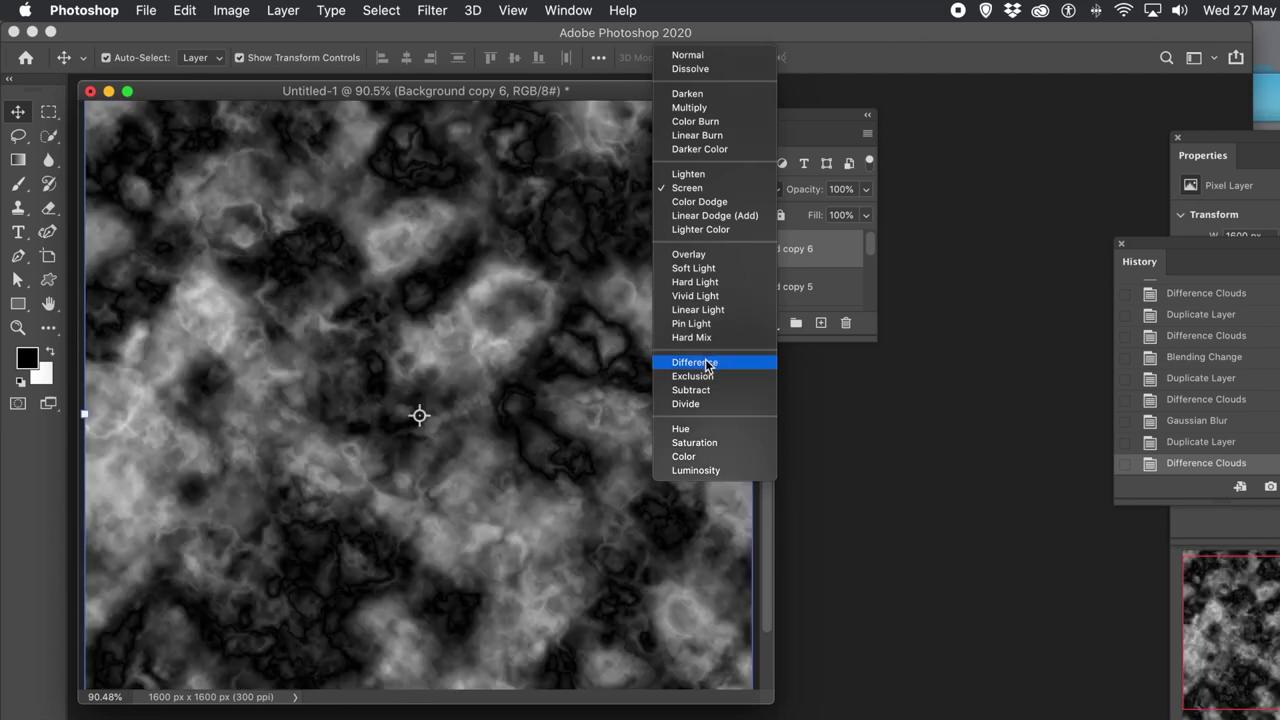
pyautogui.click(705, 363)
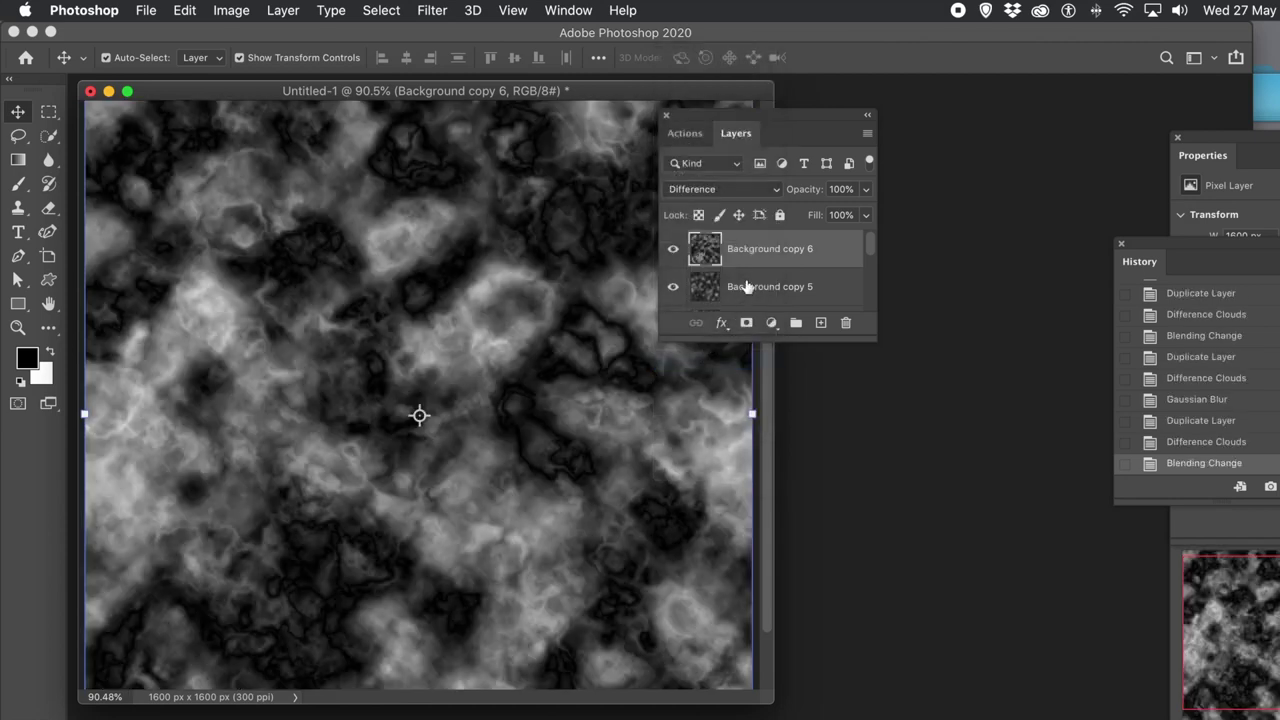
pyautogui.click(707, 193)
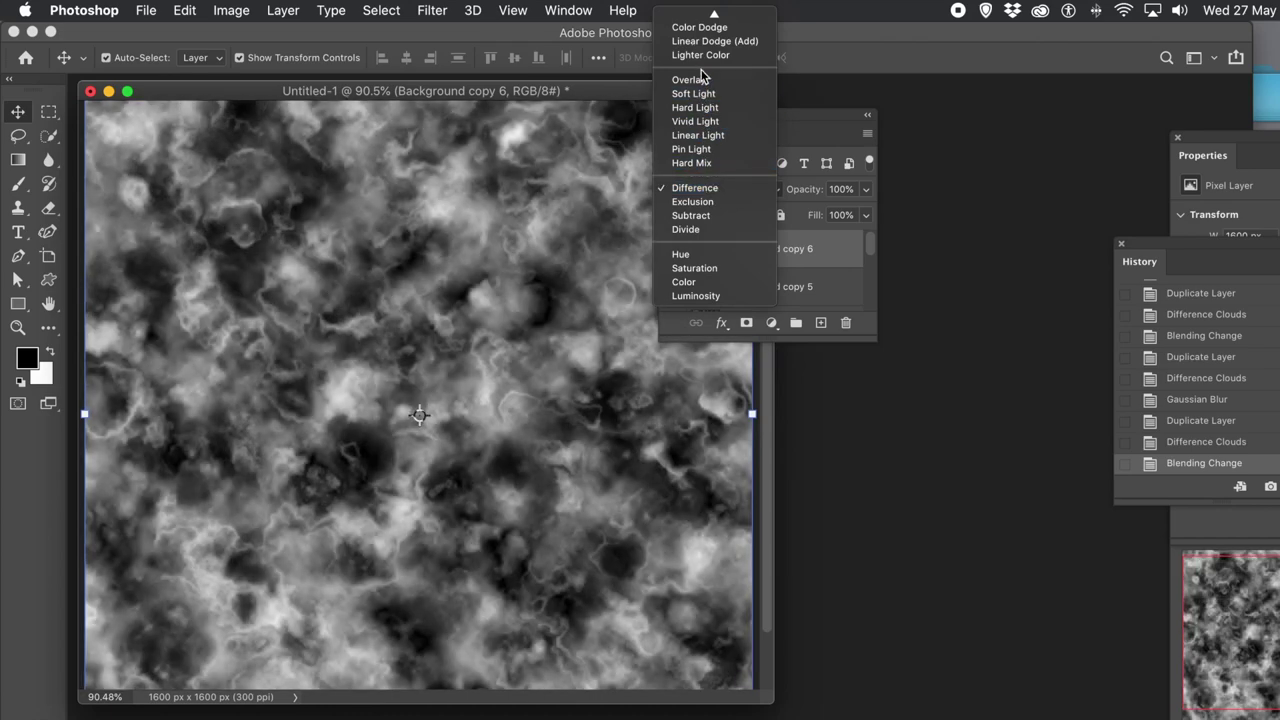
pyautogui.click(702, 81)
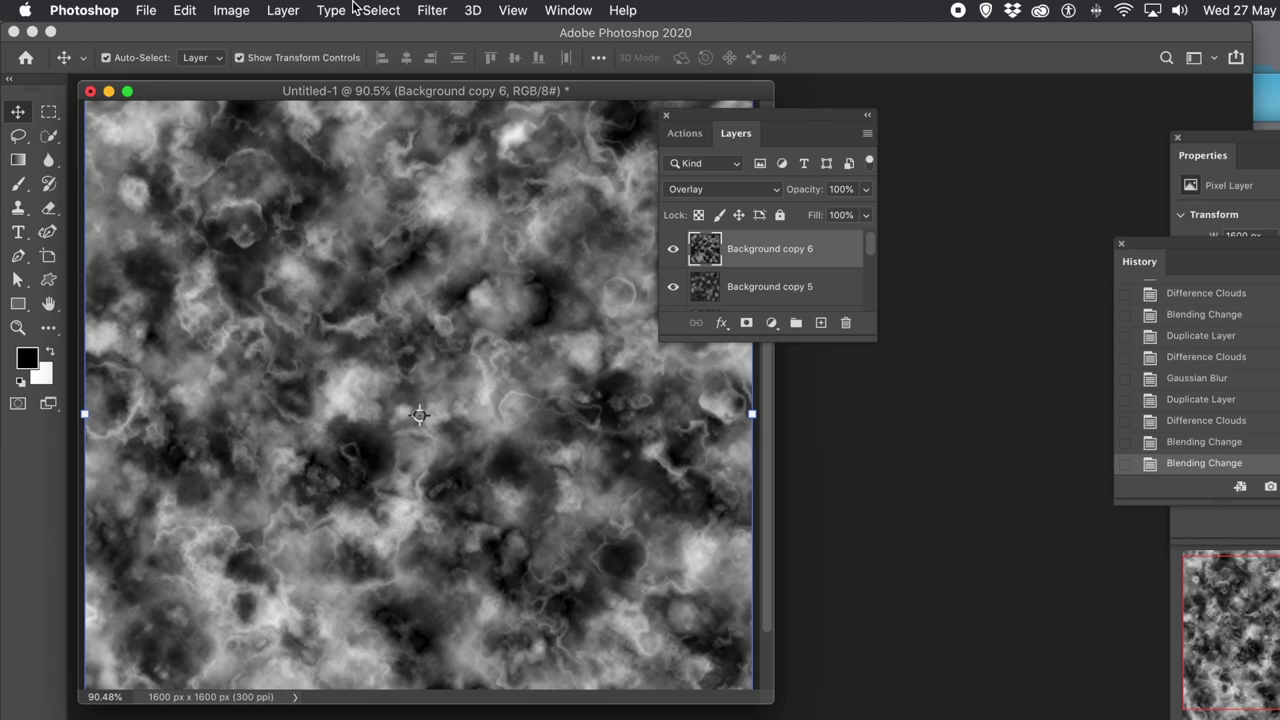
pyautogui.click(294, 11)
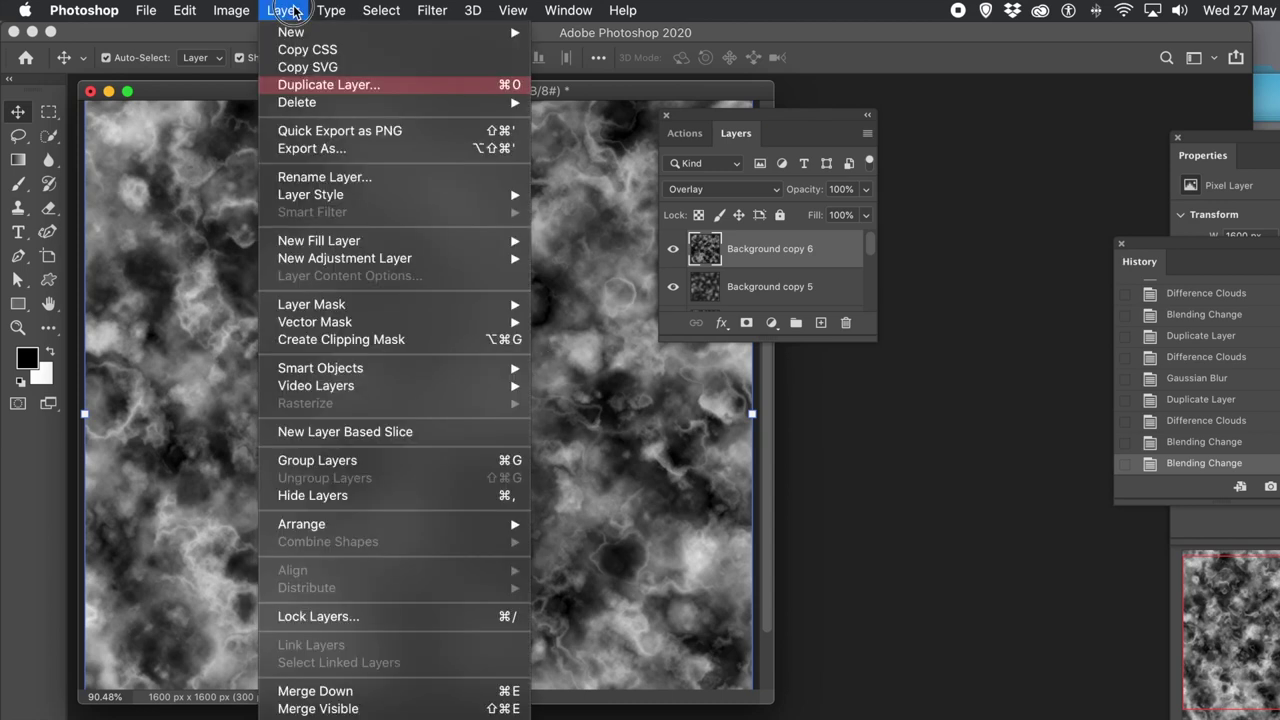
# - Duplicate the Overlay layer as Background copy 7 and render Difference Clouds on it
pyautogui.click(300, 85)
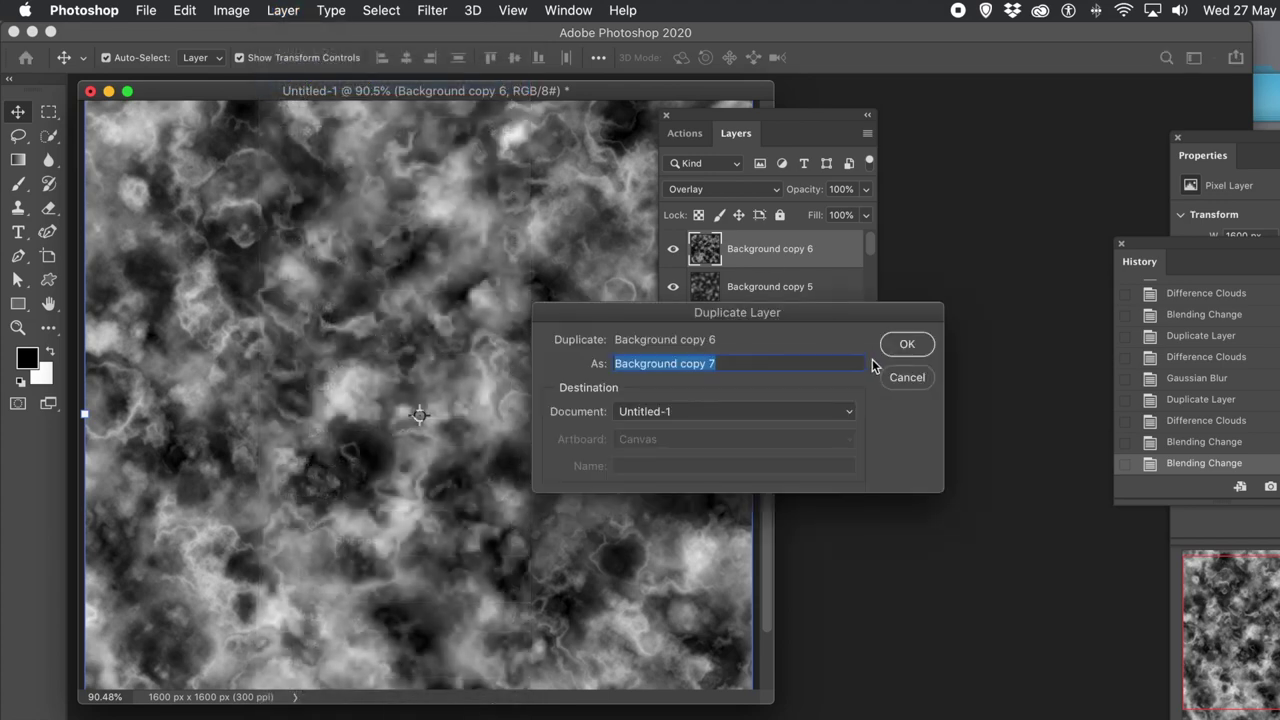
pyautogui.click(899, 344)
pyautogui.click(432, 11)
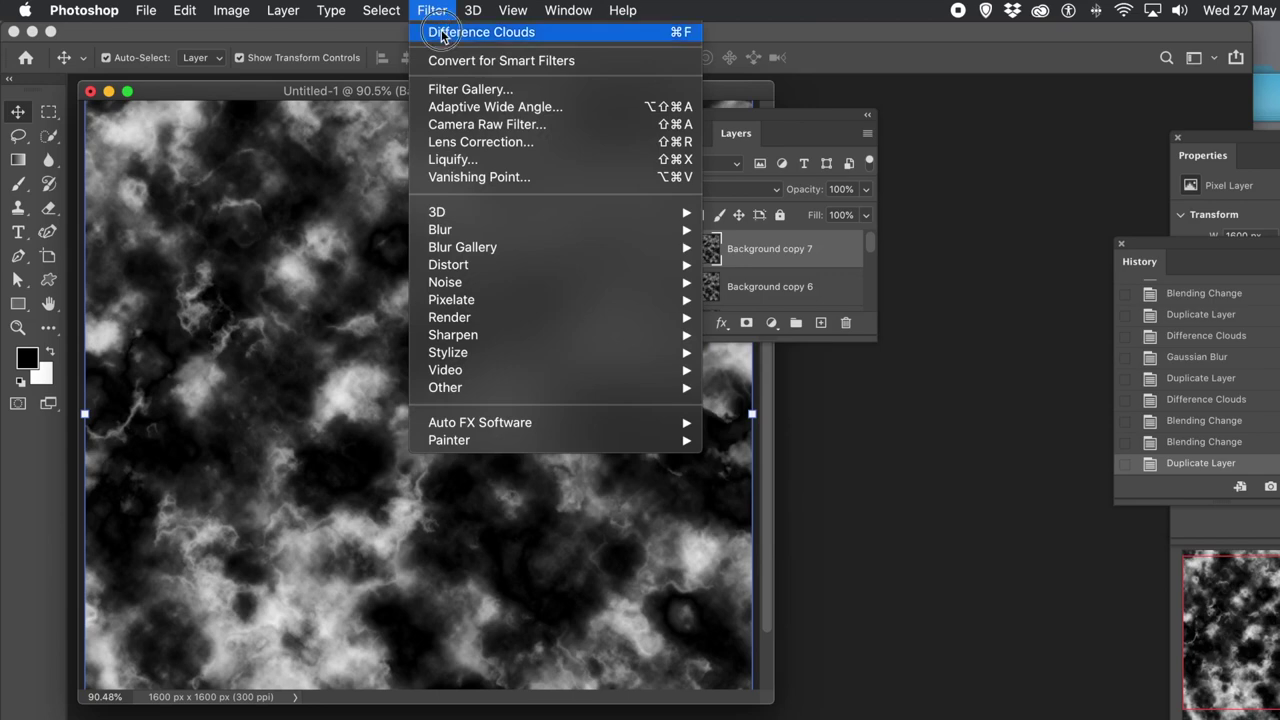
pyautogui.click(441, 33)
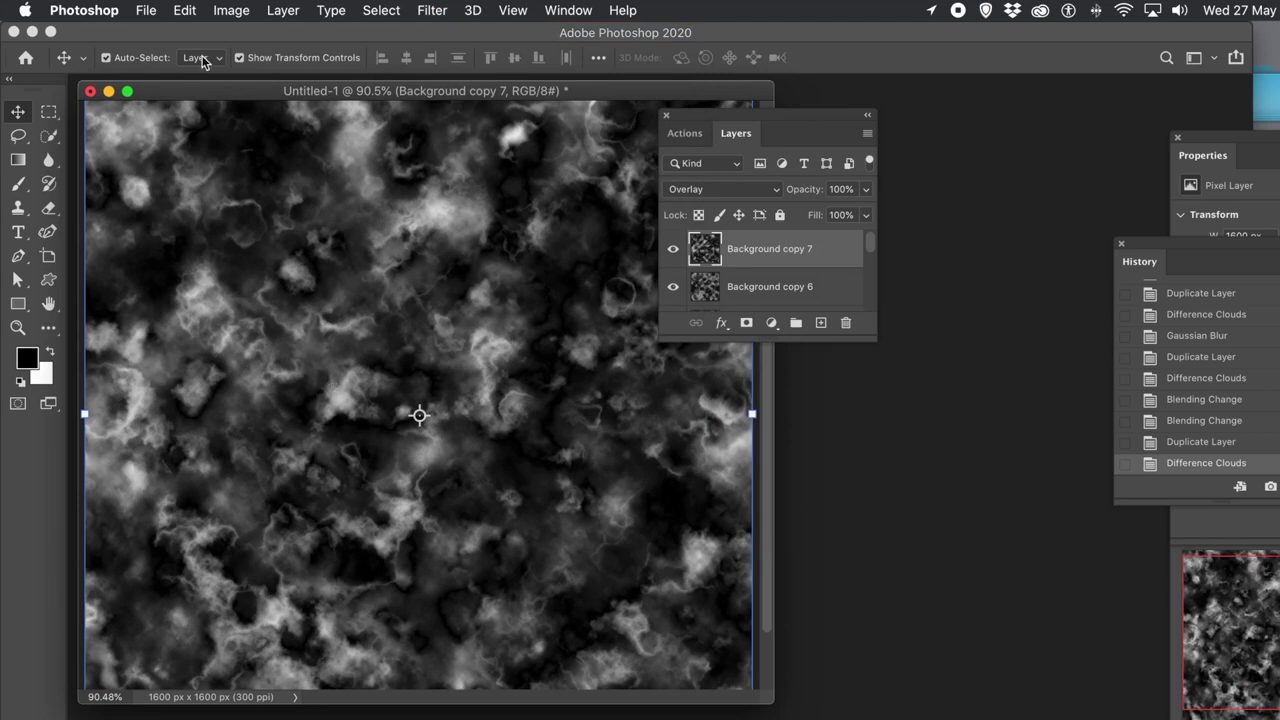
# - Duplicate again as Background copy 8 and apply Difference Clouds to it
pyautogui.click(283, 11)
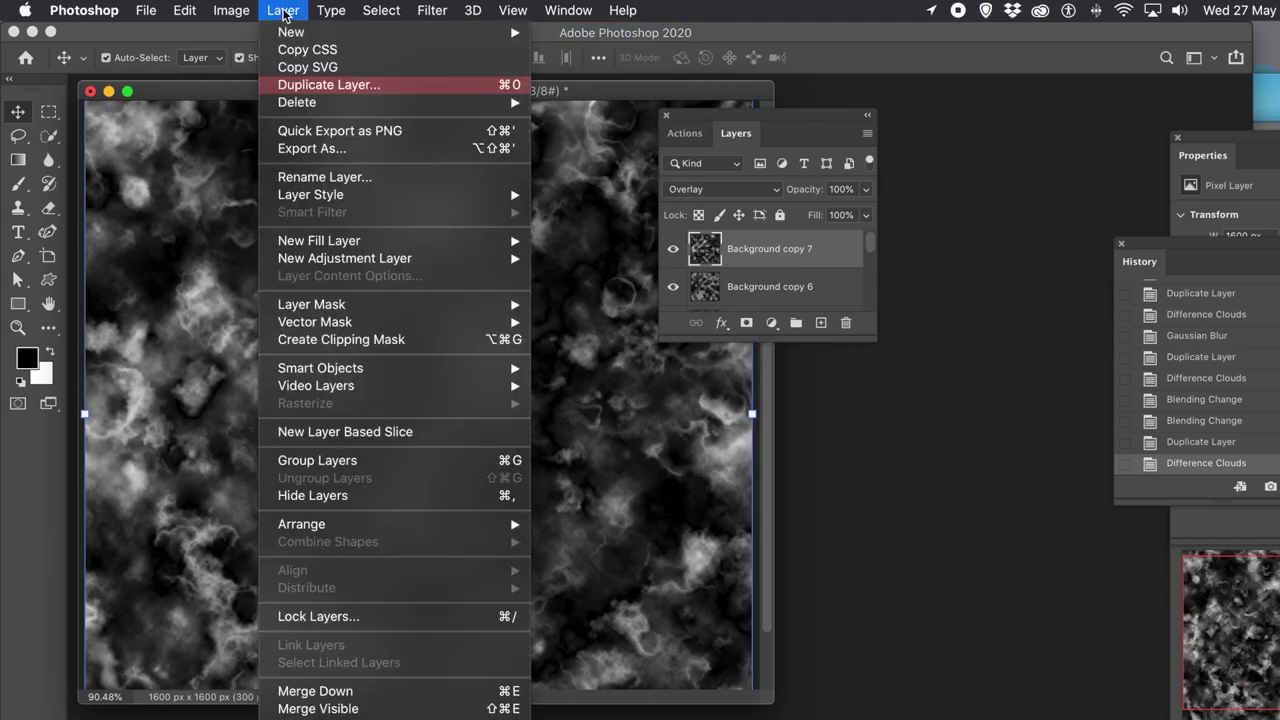
pyautogui.click(329, 85)
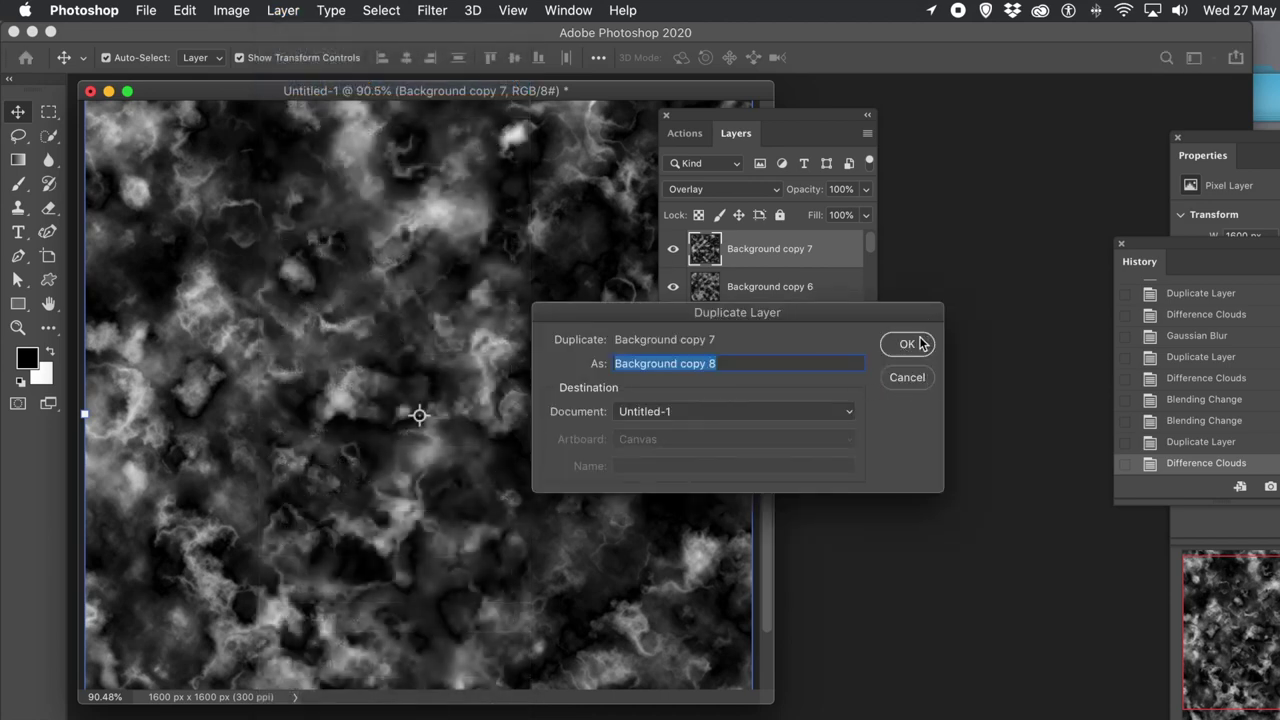
pyautogui.click(918, 343)
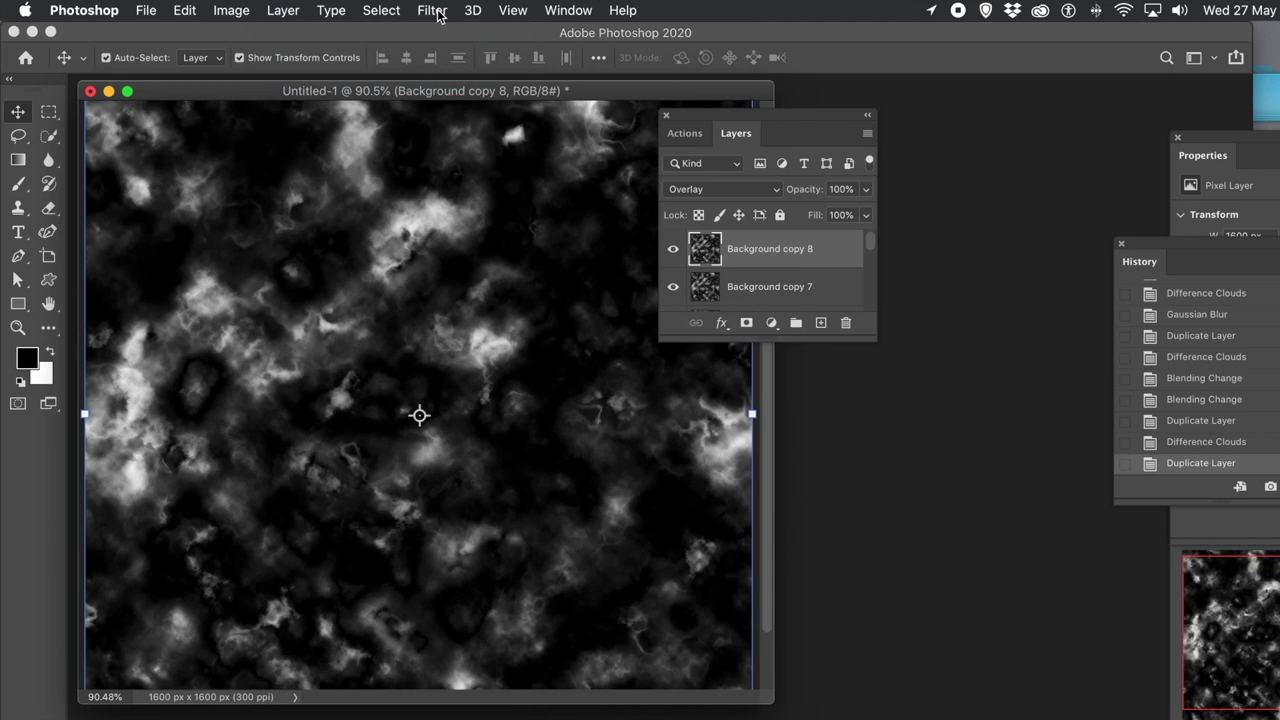
pyautogui.click(437, 14)
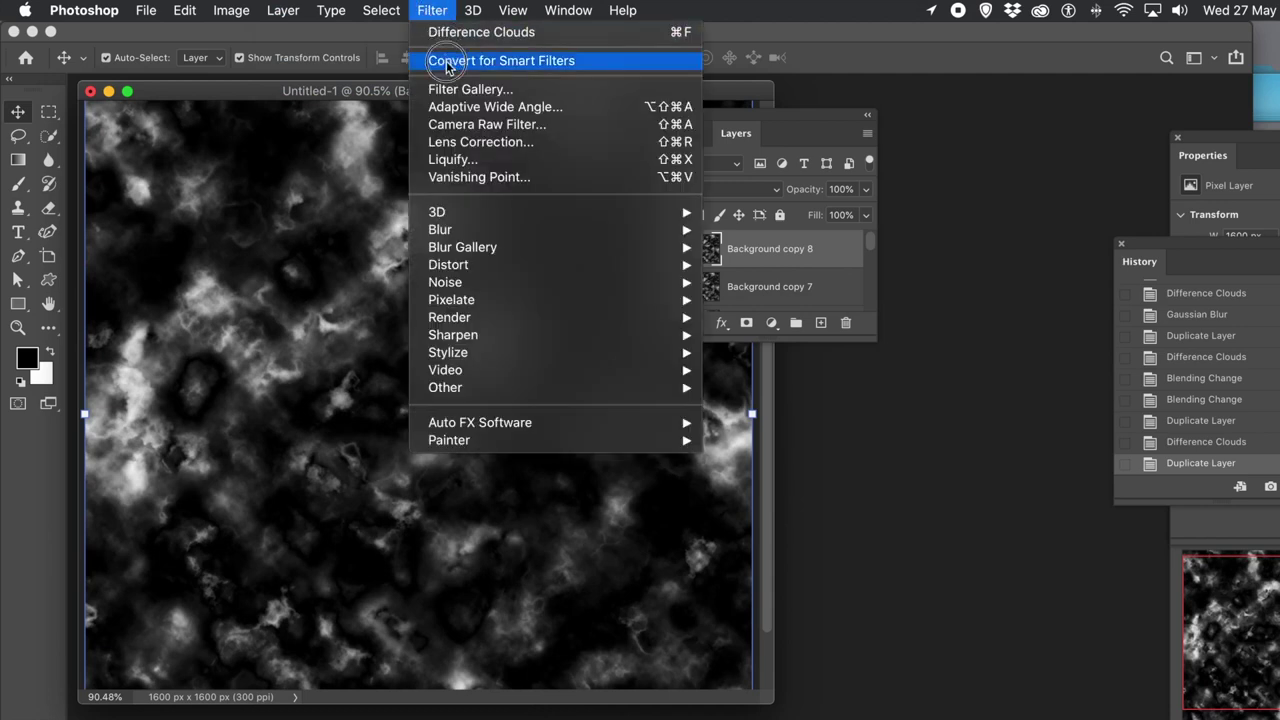
pyautogui.moveTo(465, 320)
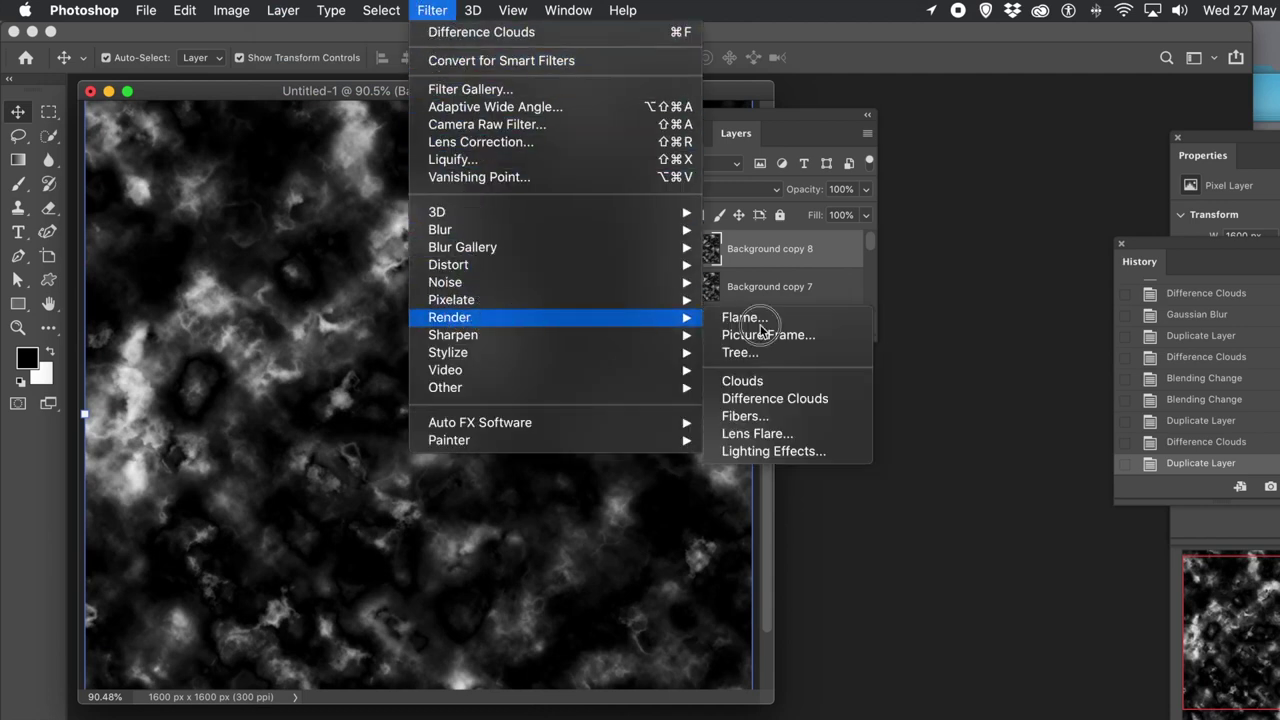
pyautogui.click(758, 399)
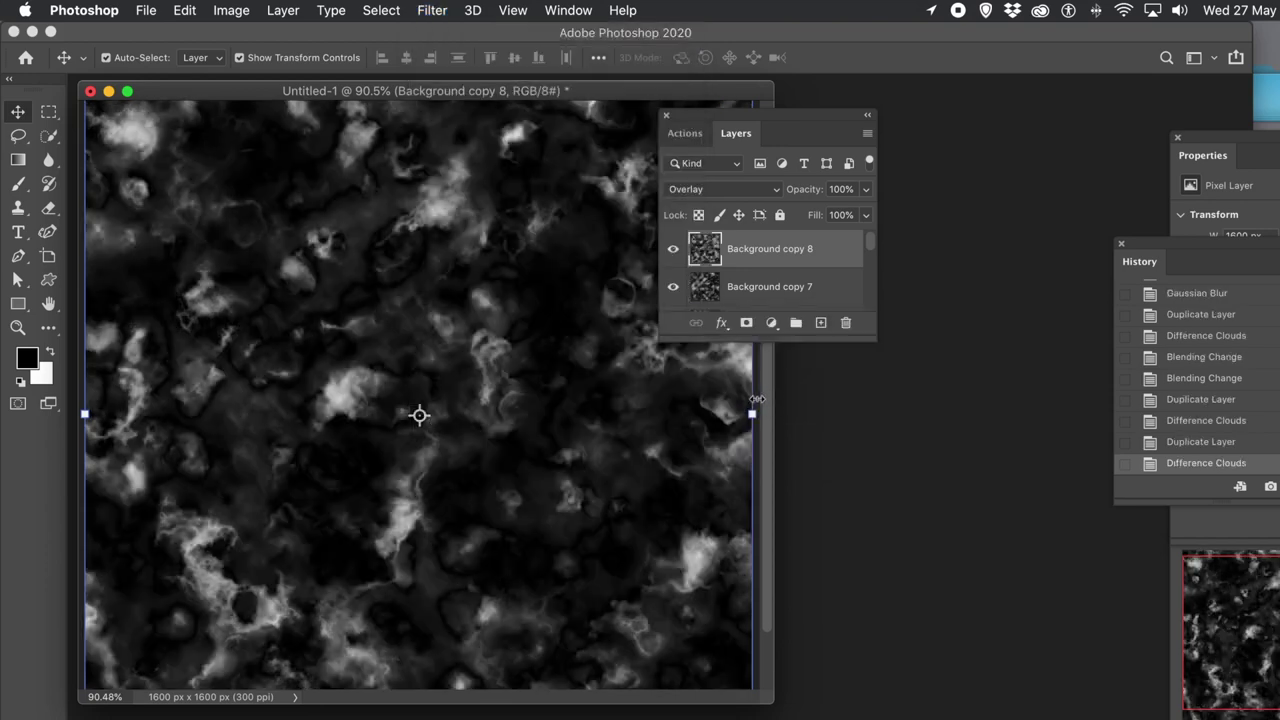
# - Set Background copy 8 to Lighten blending and start duplicating it as Background copy 9
pyautogui.click(737, 188)
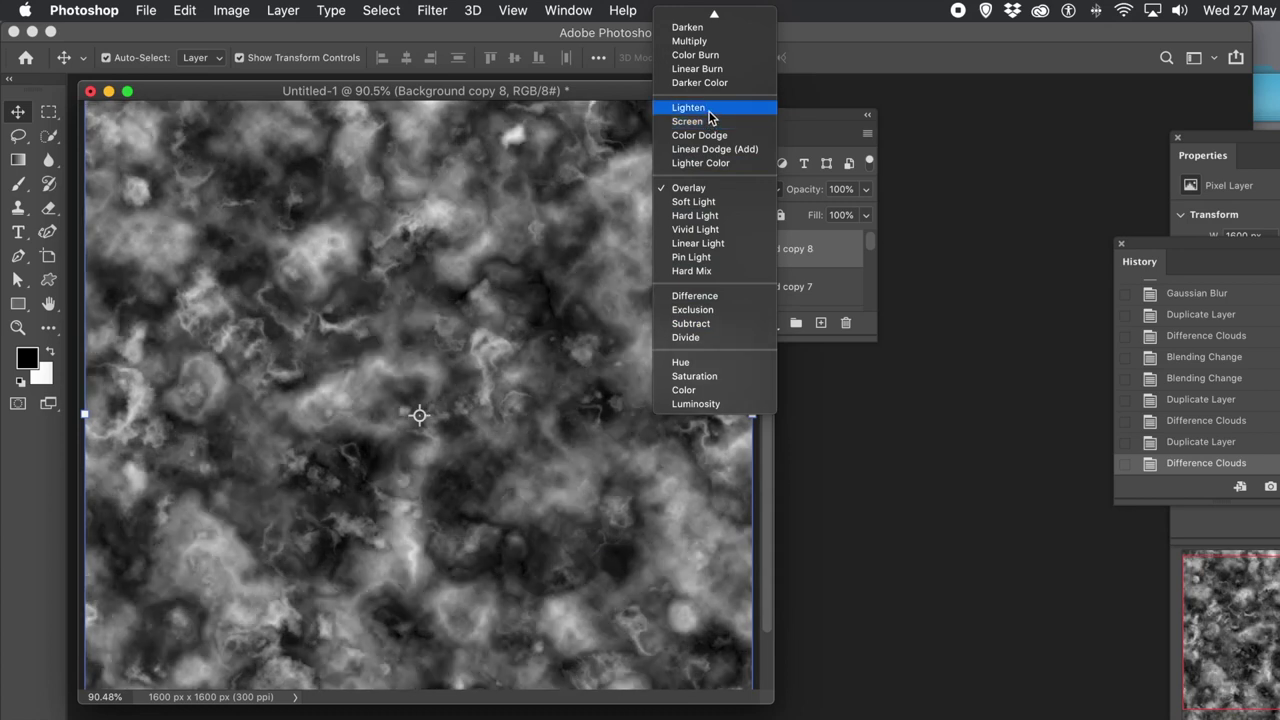
pyautogui.click(689, 107)
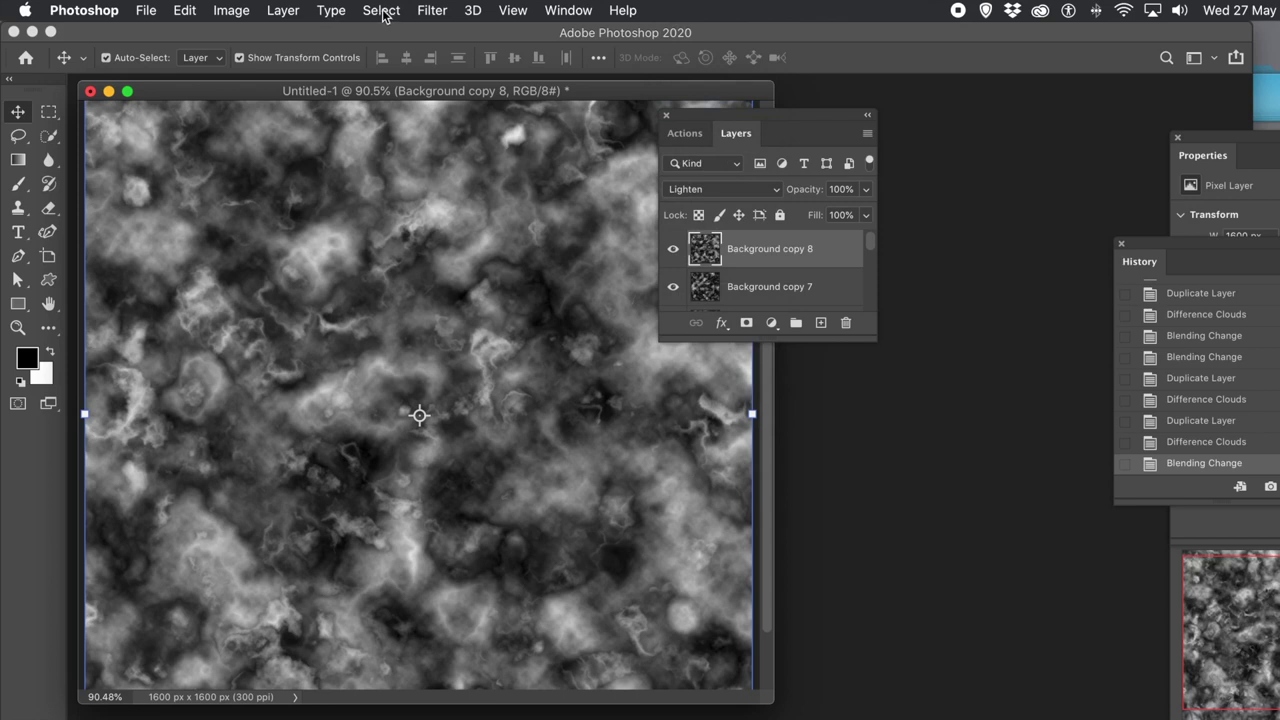
pyautogui.click(288, 11)
pyautogui.click(300, 86)
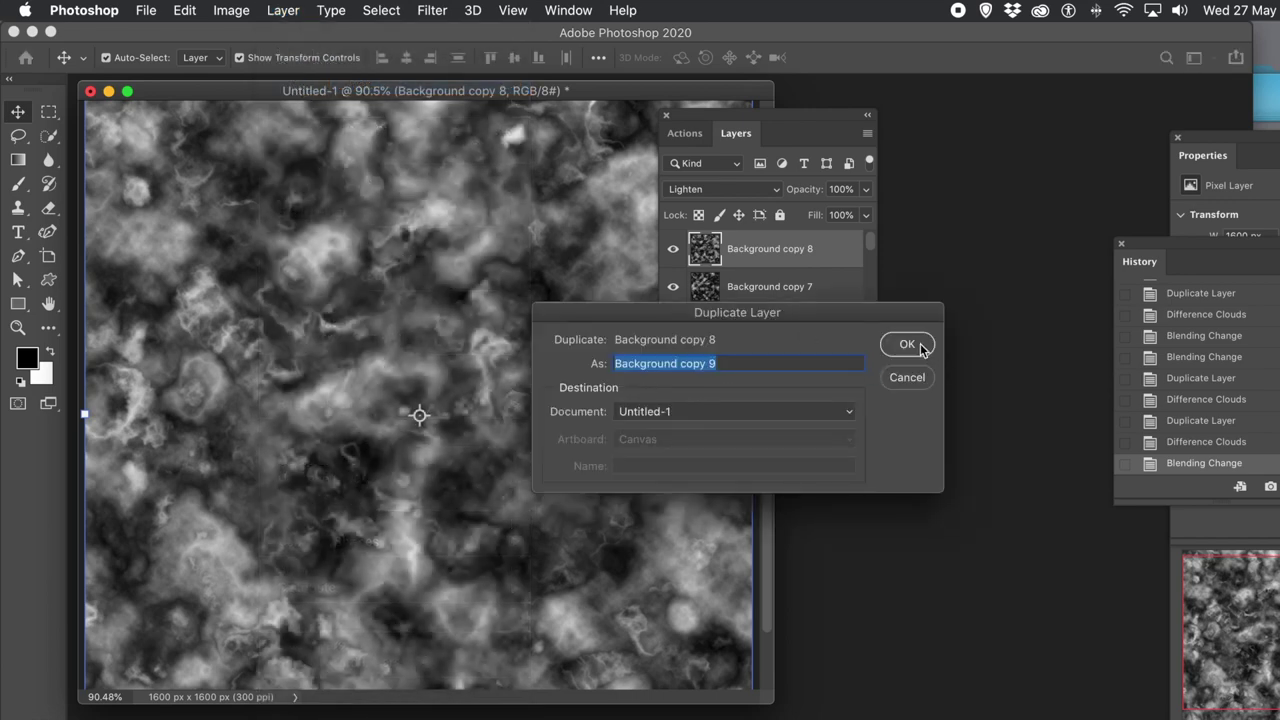
# - Create Background copy 9 and render Difference Clouds on it
pyautogui.click(918, 345)
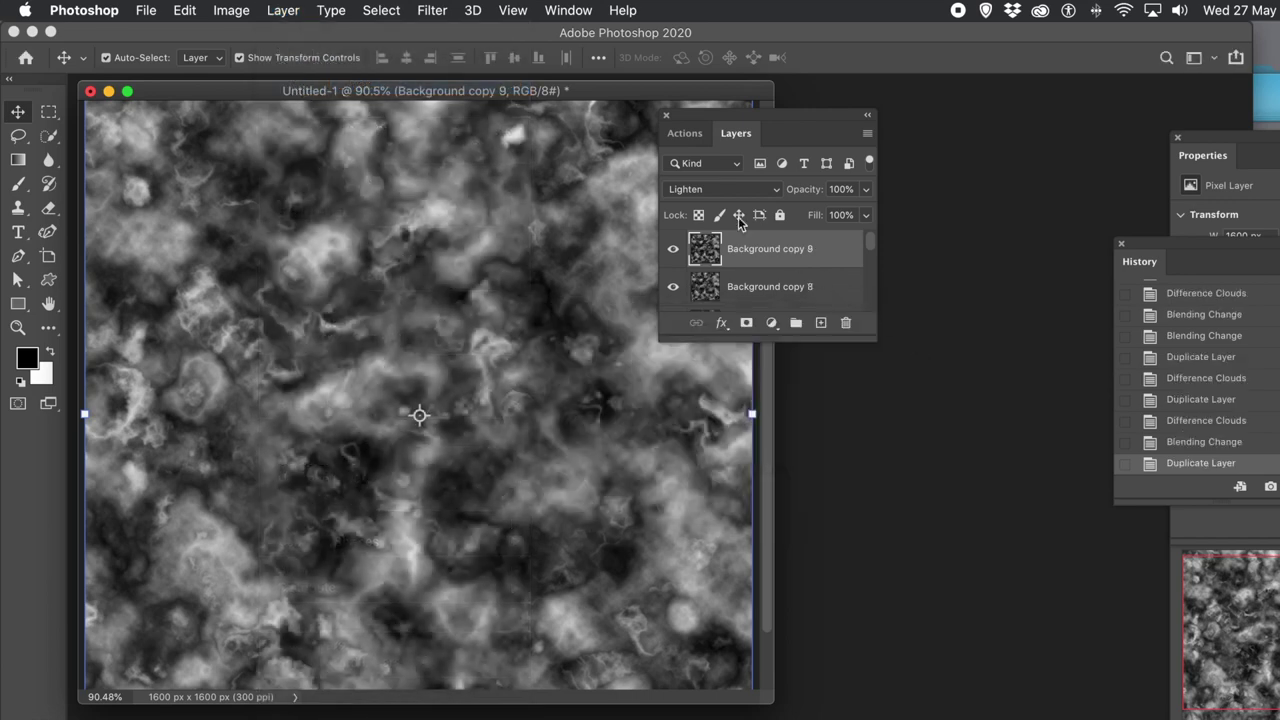
pyautogui.click(425, 10)
pyautogui.click(442, 33)
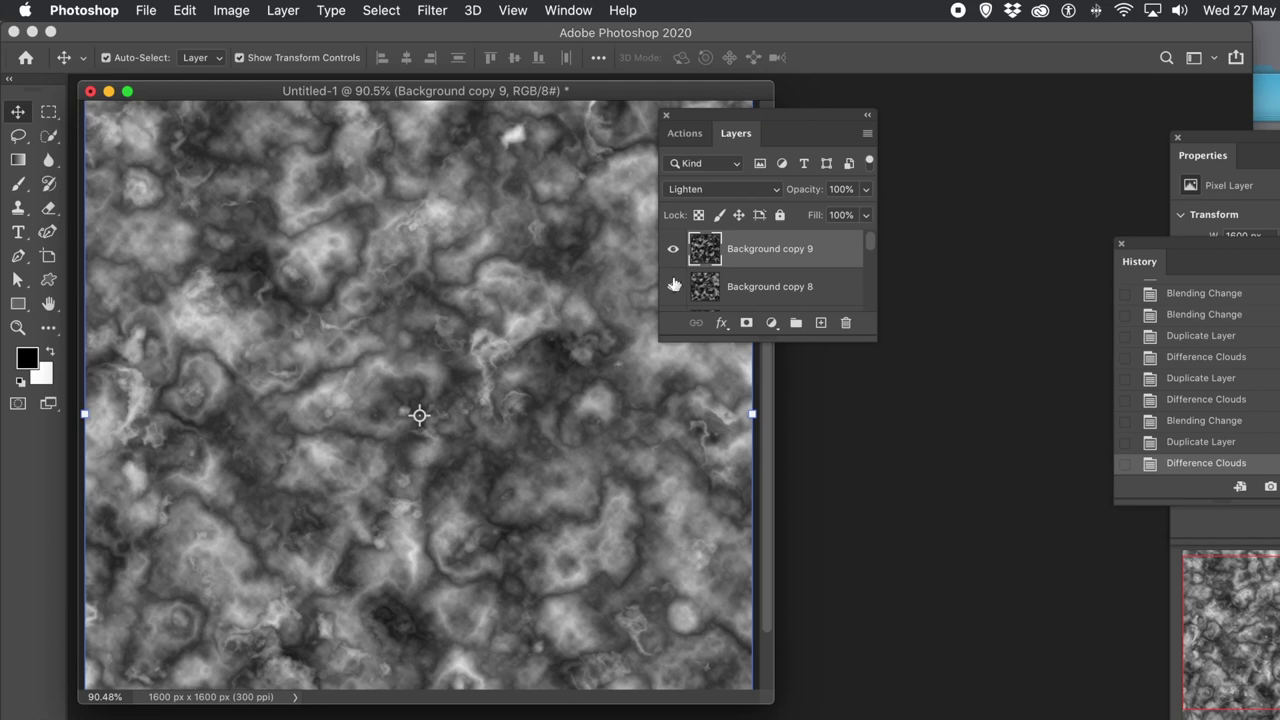
pyautogui.click(698, 132)
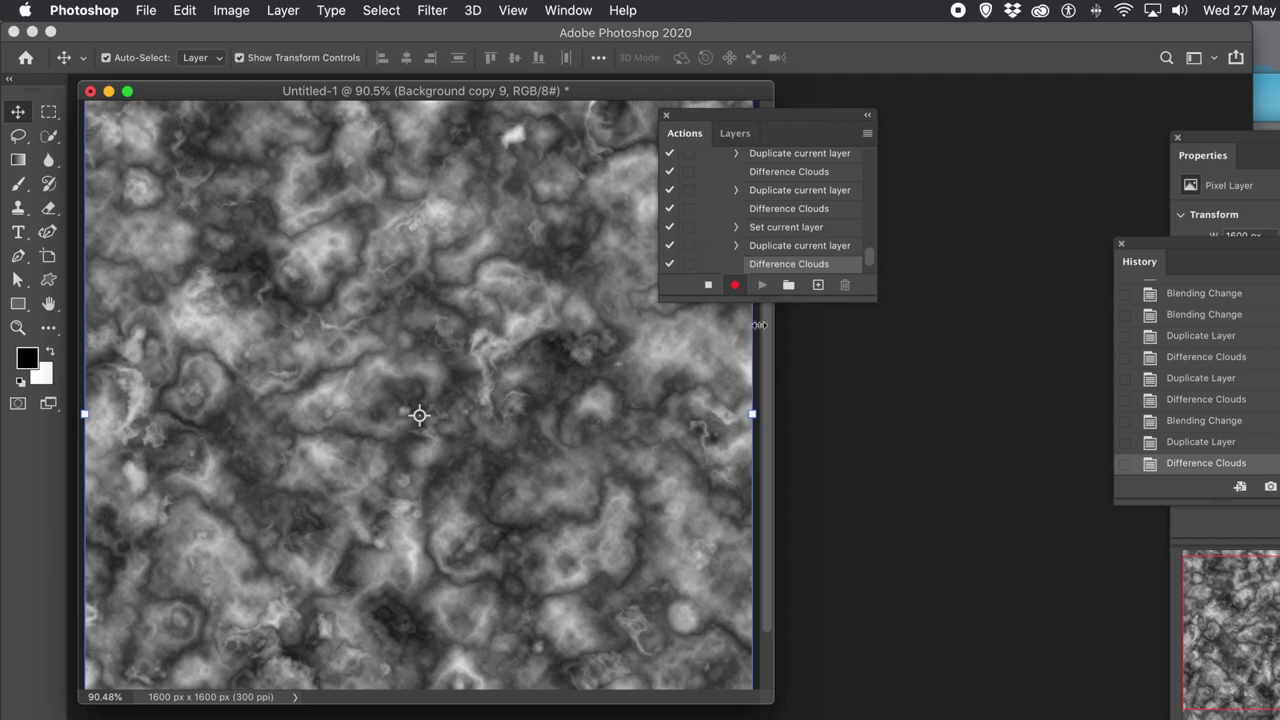
# - Stop recording, rename Action 15 to 'Difference Clouds 2', and collapse its steps
pyautogui.click(708, 285)
pyautogui.moveTo(871, 257); pyautogui.dragTo(884, 203)
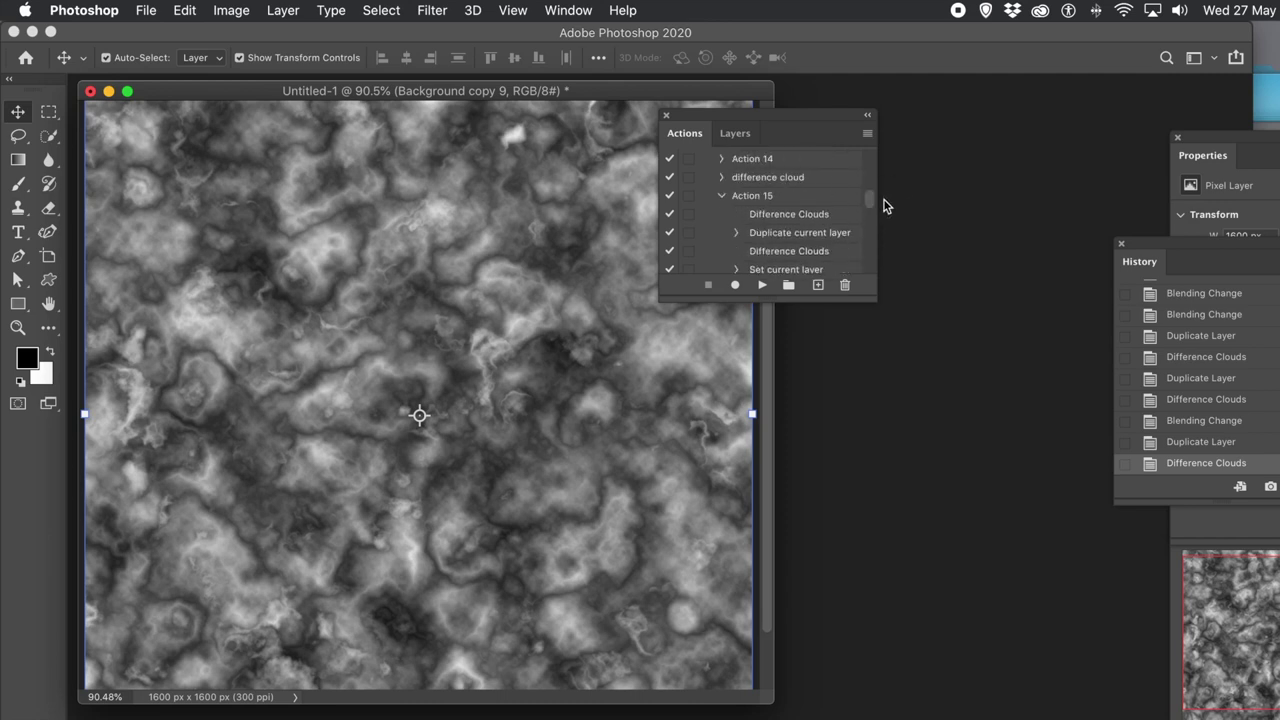
pyautogui.click(754, 198)
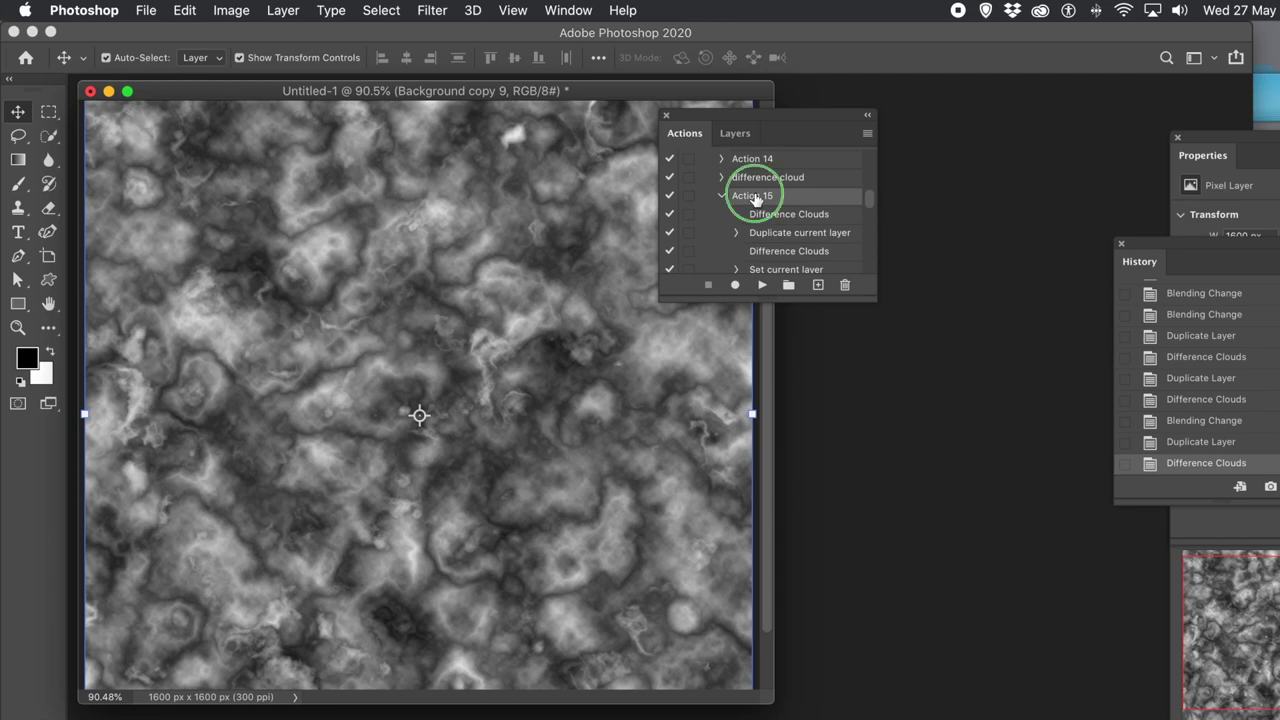
pyautogui.doubleClick(754, 196)
pyautogui.write('Action 15')
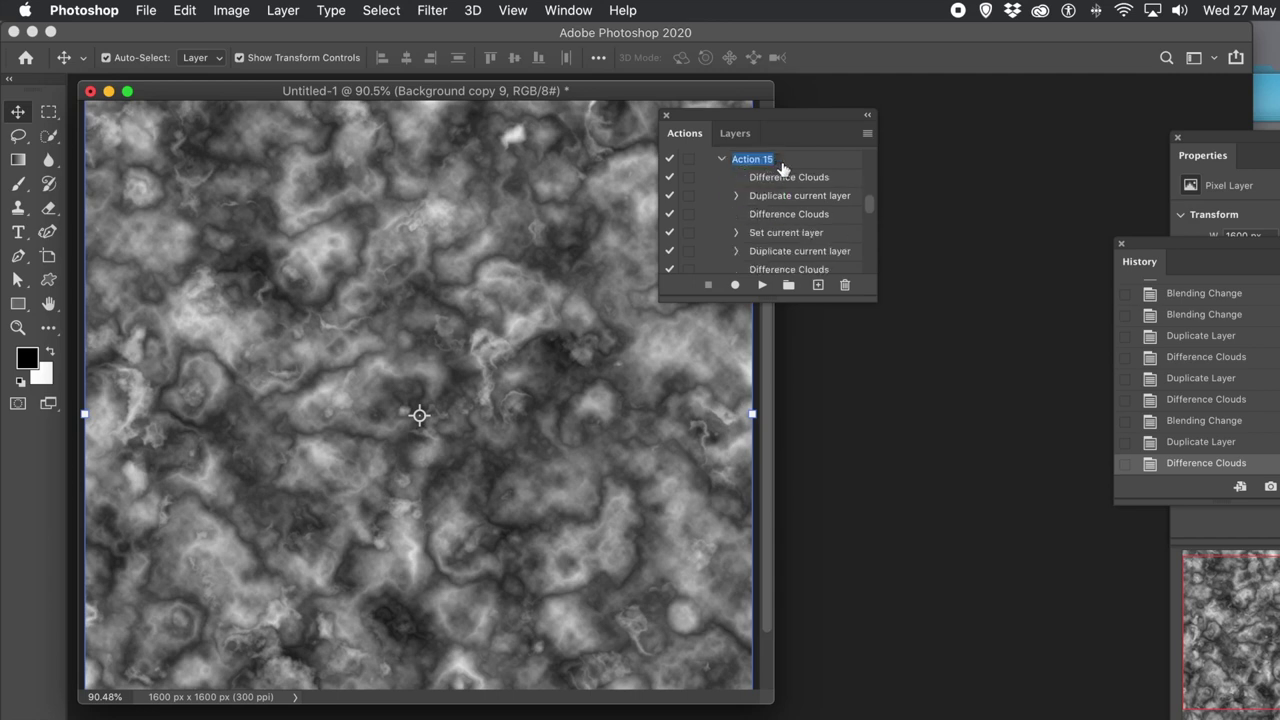
pyautogui.write('Difference Clouds 2')
pyautogui.press('Return')
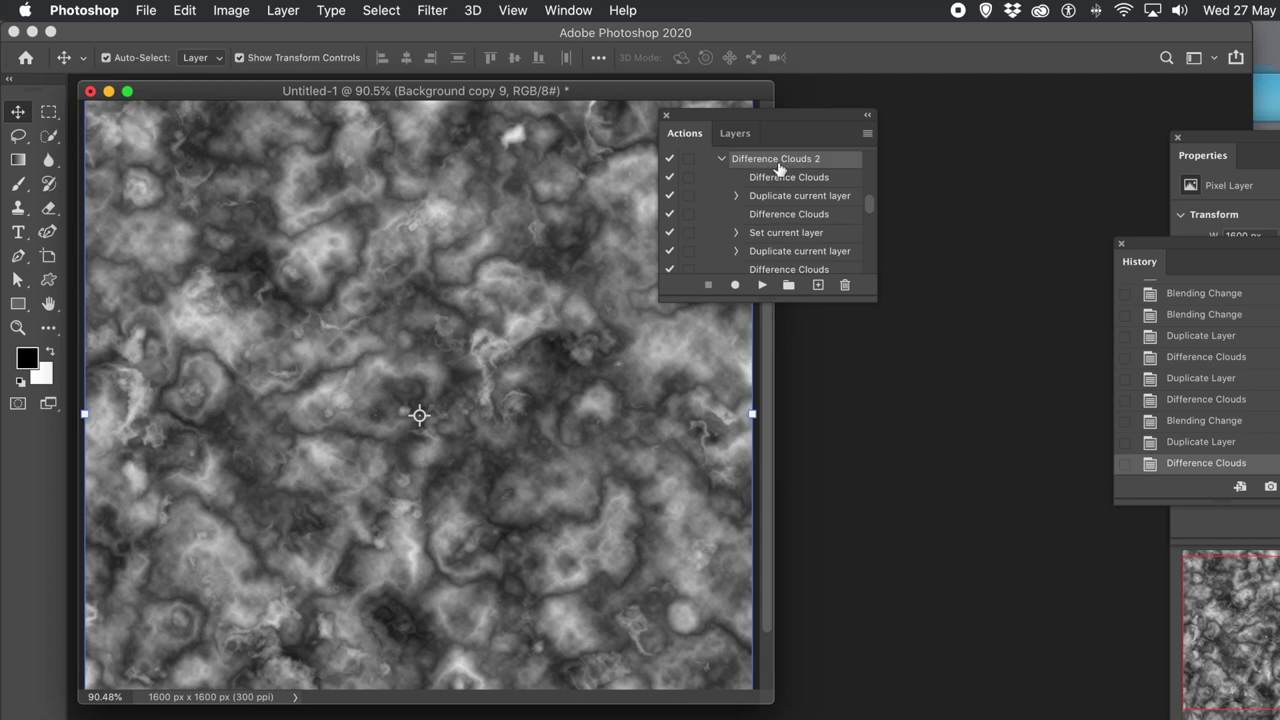
pyautogui.click(721, 159)
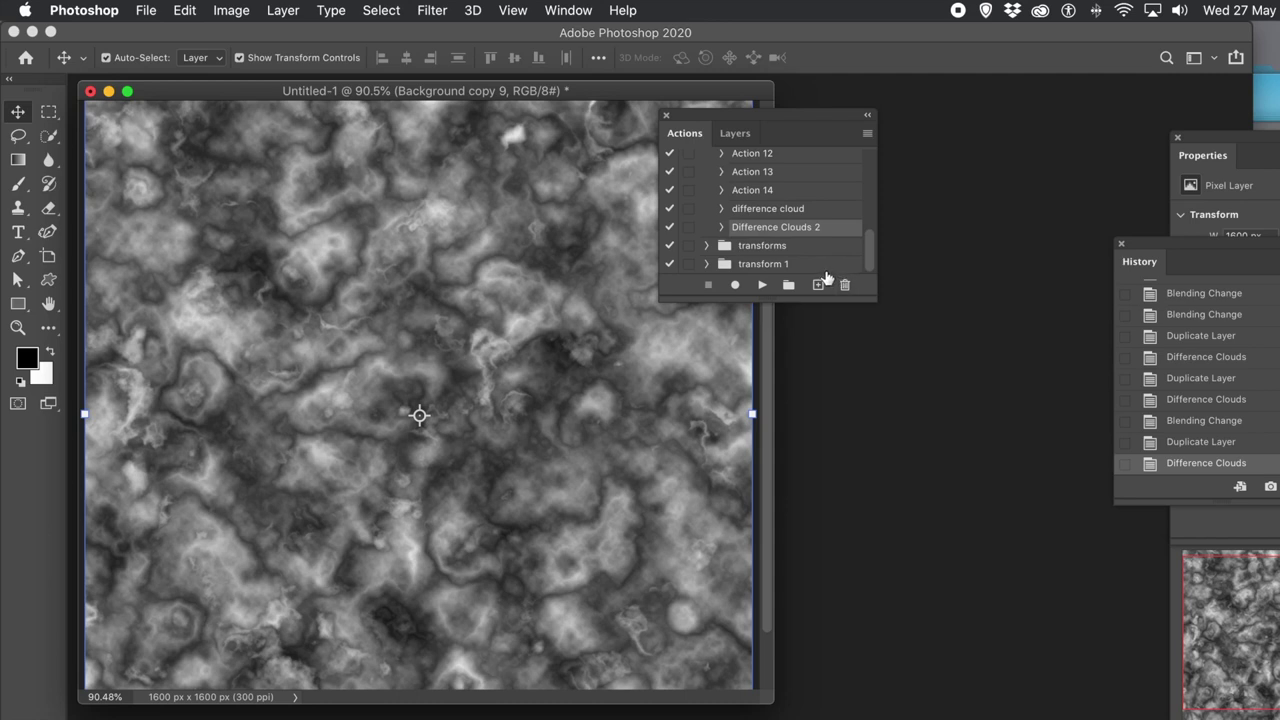
# - Play Difference Clouds 2 twice, stacking layers up to Background copy 36
pyautogui.click(762, 287)
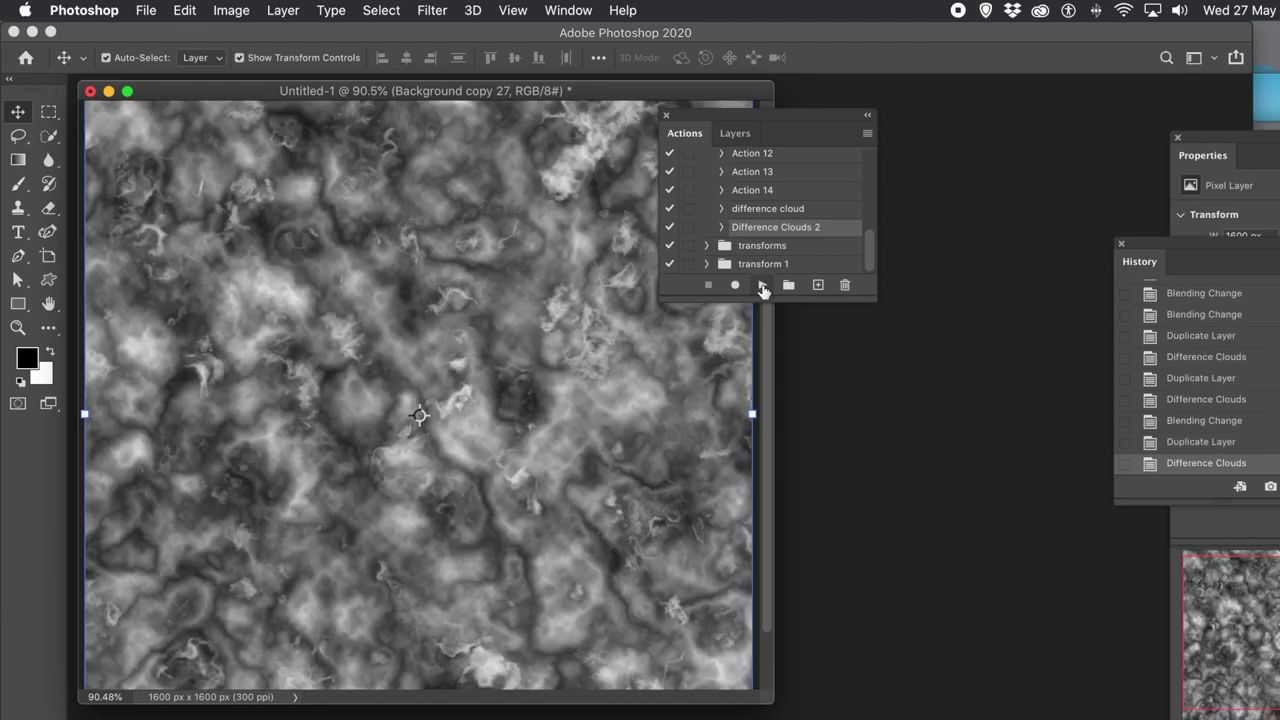
pyautogui.click(764, 288)
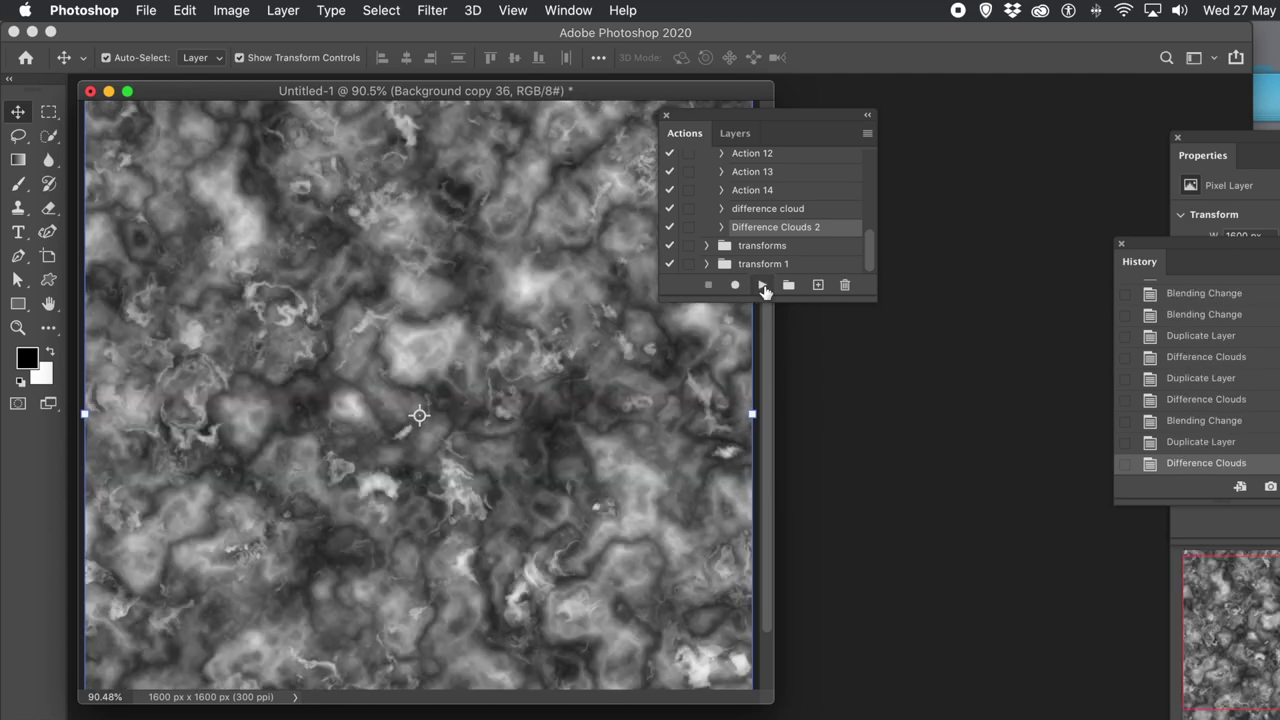
# - Merge all visible cloud layers into one flattened marble image
pyautogui.click(289, 14)
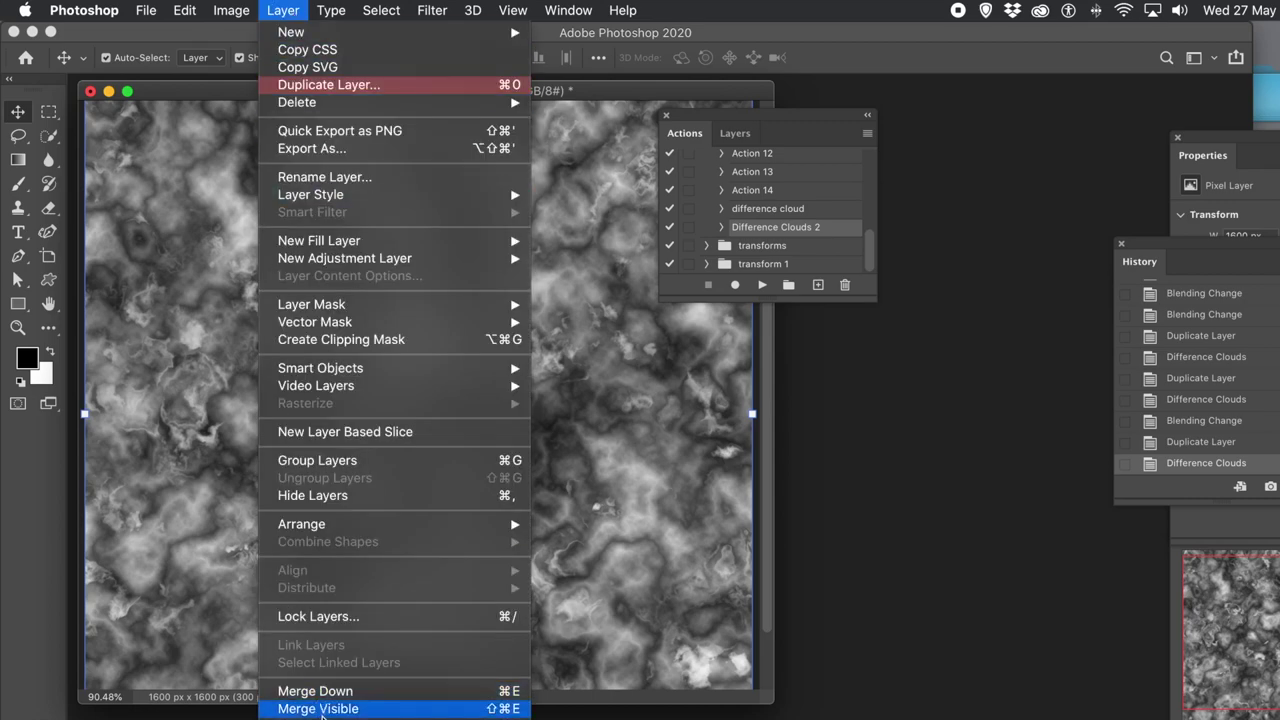
pyautogui.click(318, 709)
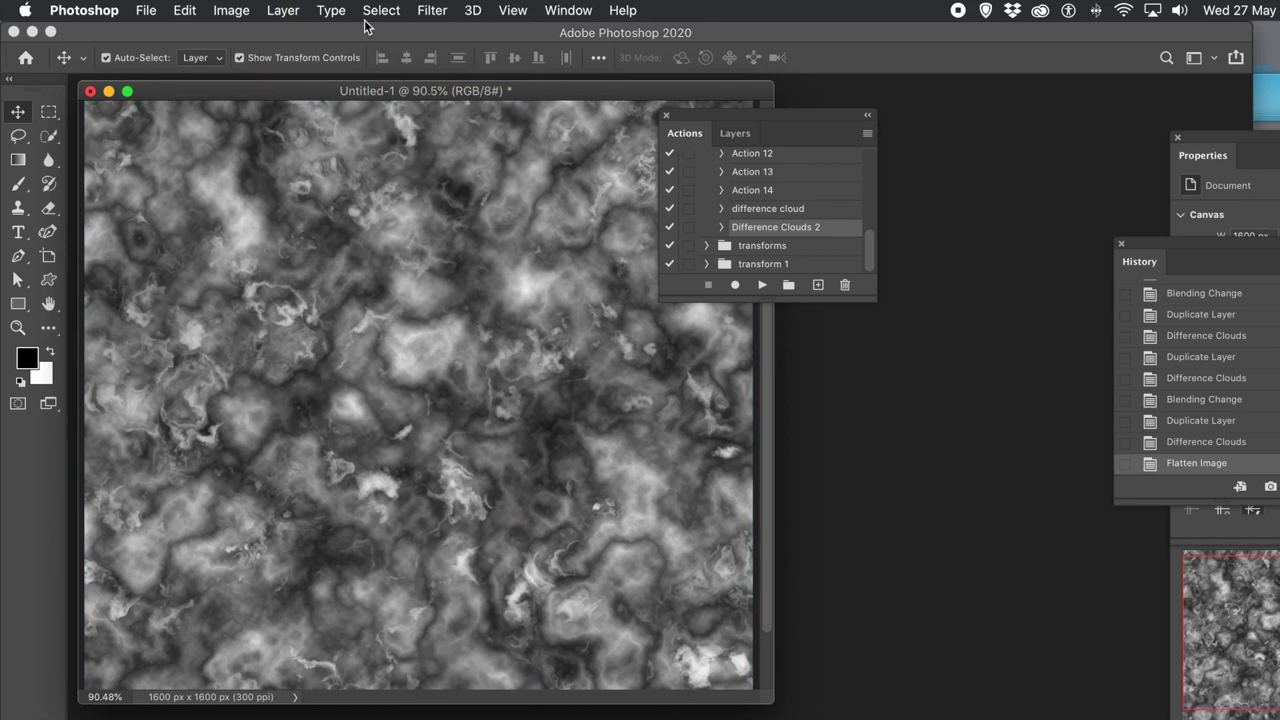
pyautogui.click(430, 10)
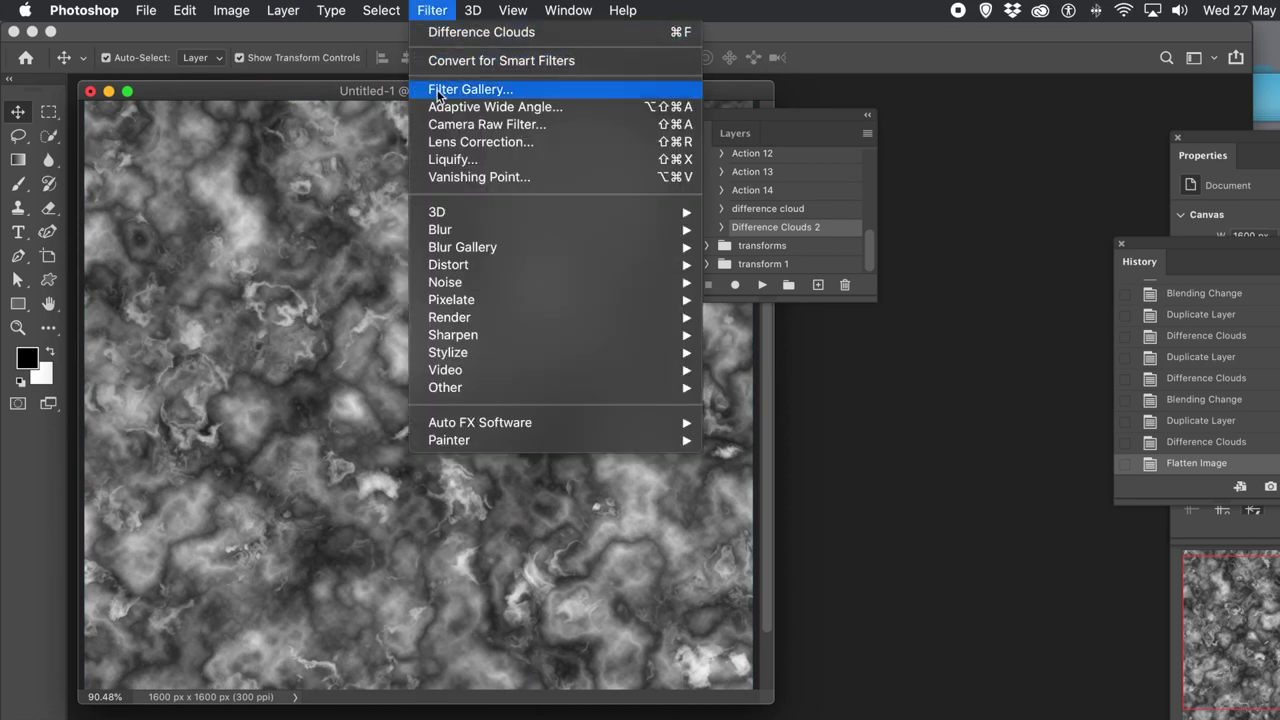
# - Apply a Wave distortion with Wavelength Max set to 352
pyautogui.moveTo(459, 268)
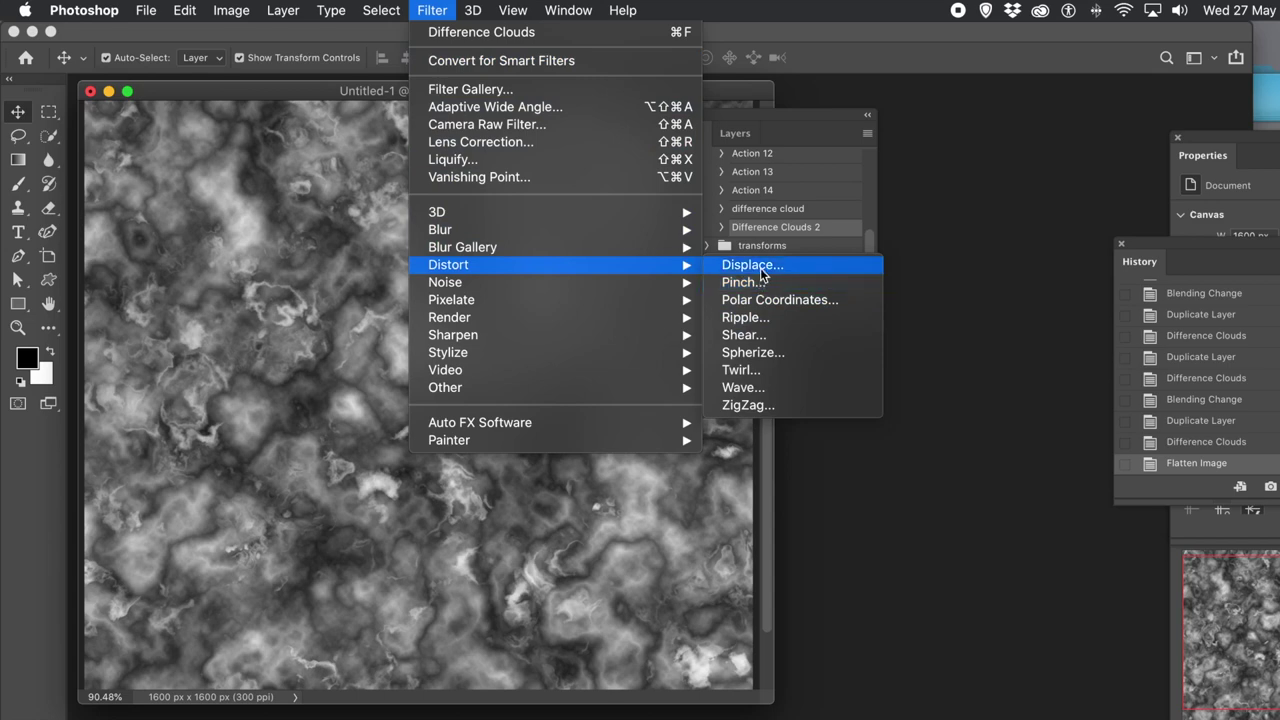
pyautogui.click(757, 387)
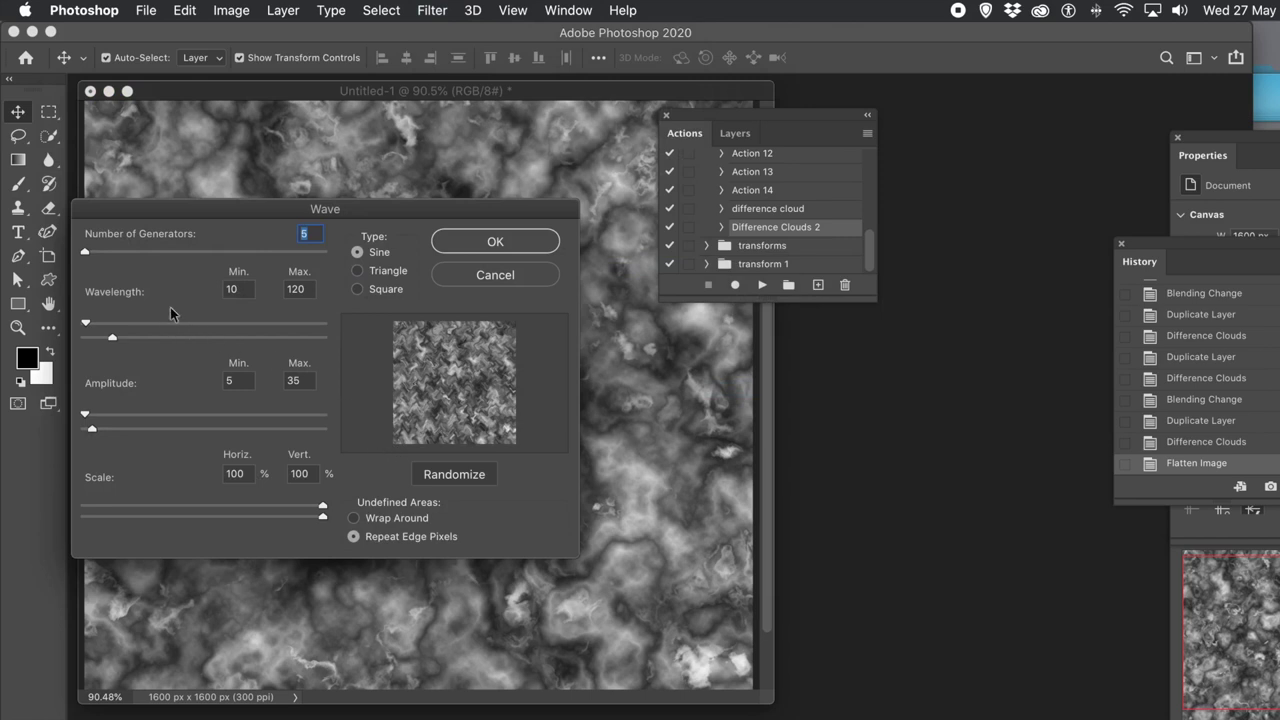
pyautogui.moveTo(111, 338); pyautogui.dragTo(228, 325)
pyautogui.click(478, 236)
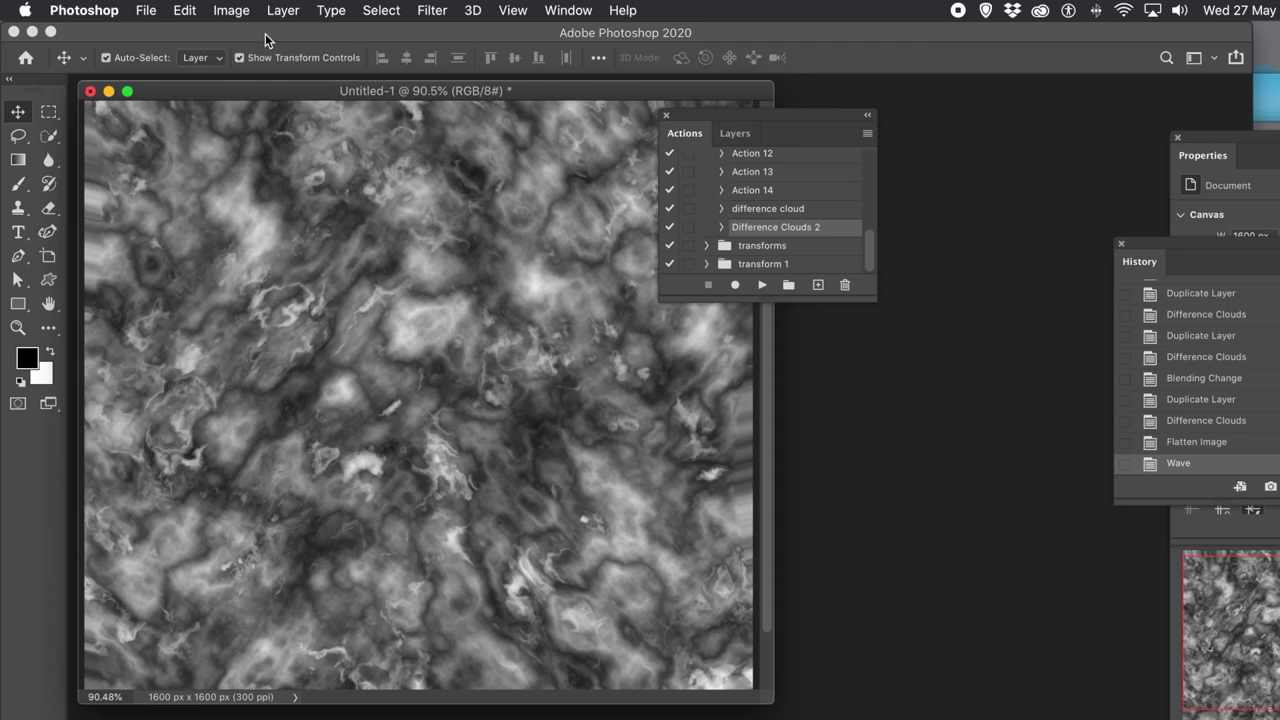
# - Reapply the Wave filter twice more for three passes in total
pyautogui.click(432, 10)
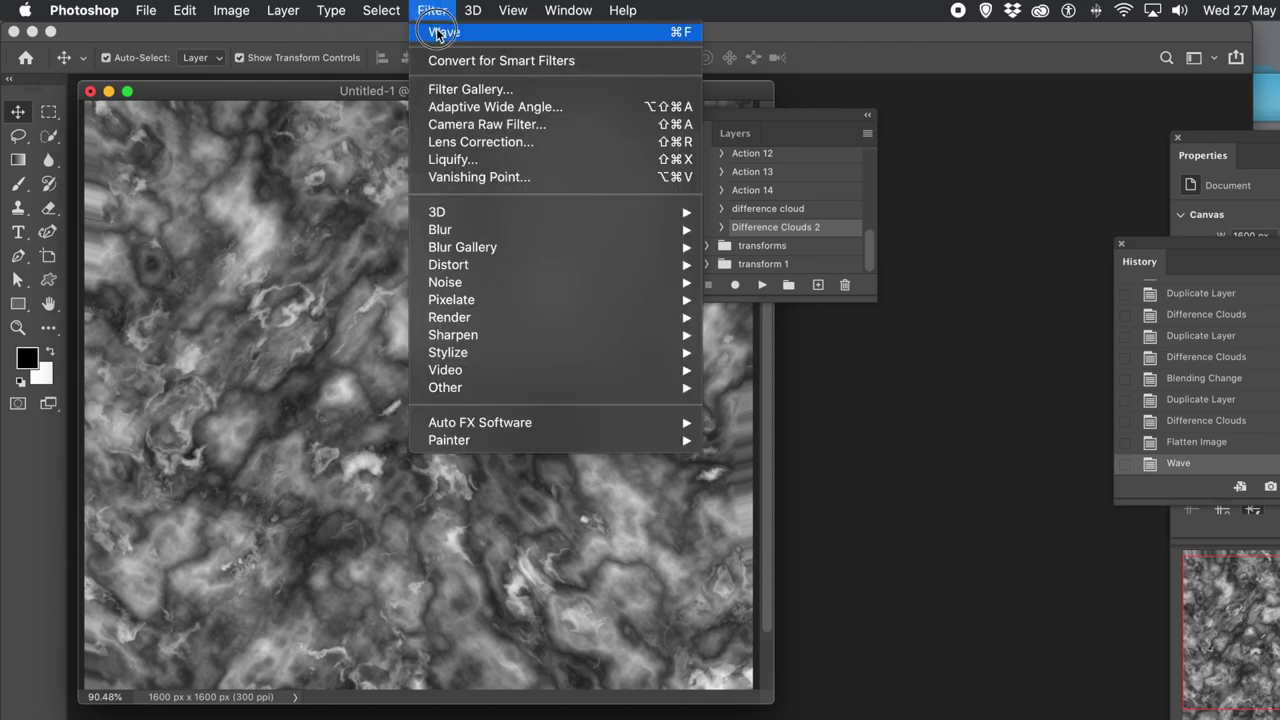
pyautogui.click(430, 34)
pyautogui.click(432, 10)
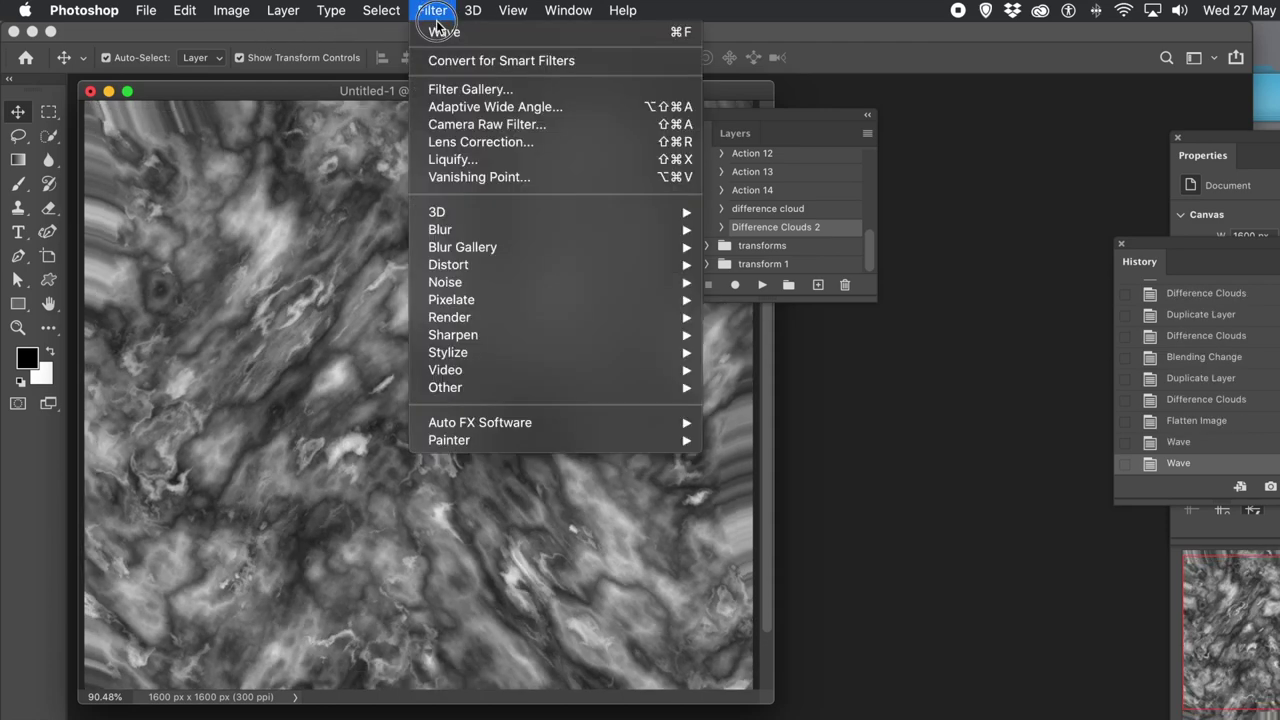
pyautogui.click(440, 32)
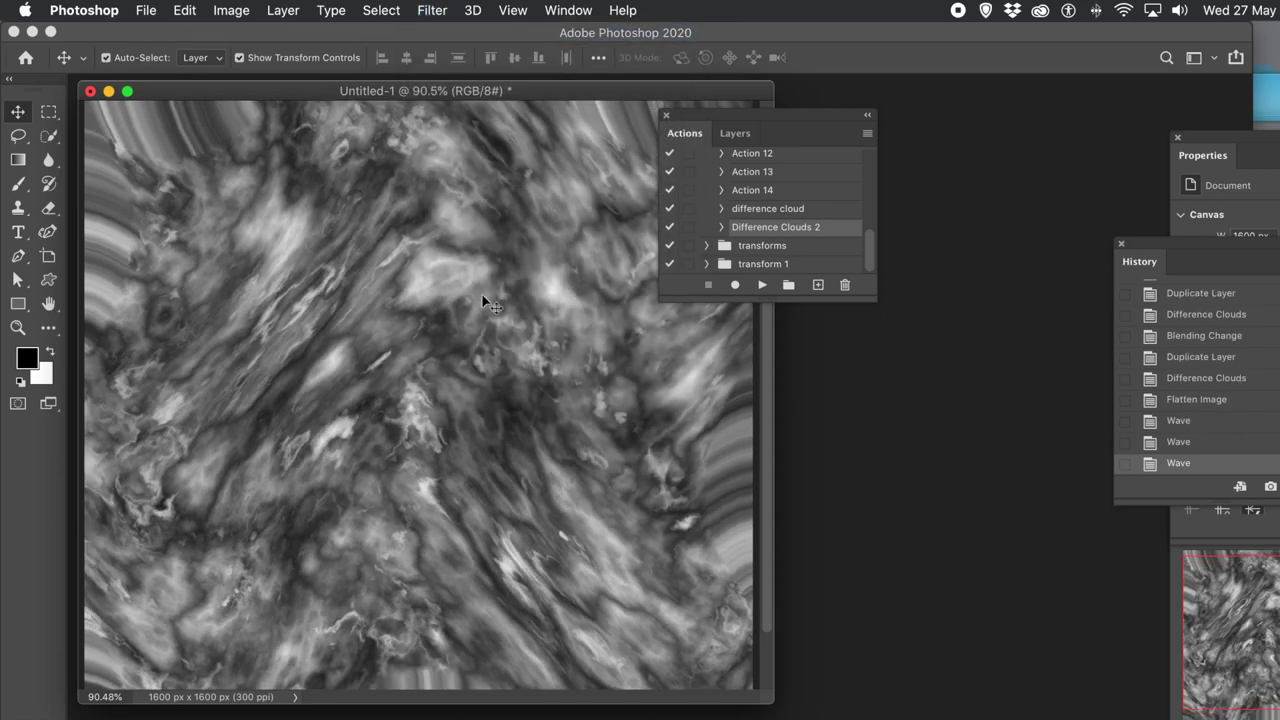
pyautogui.click(435, 12)
pyautogui.moveTo(472, 10)
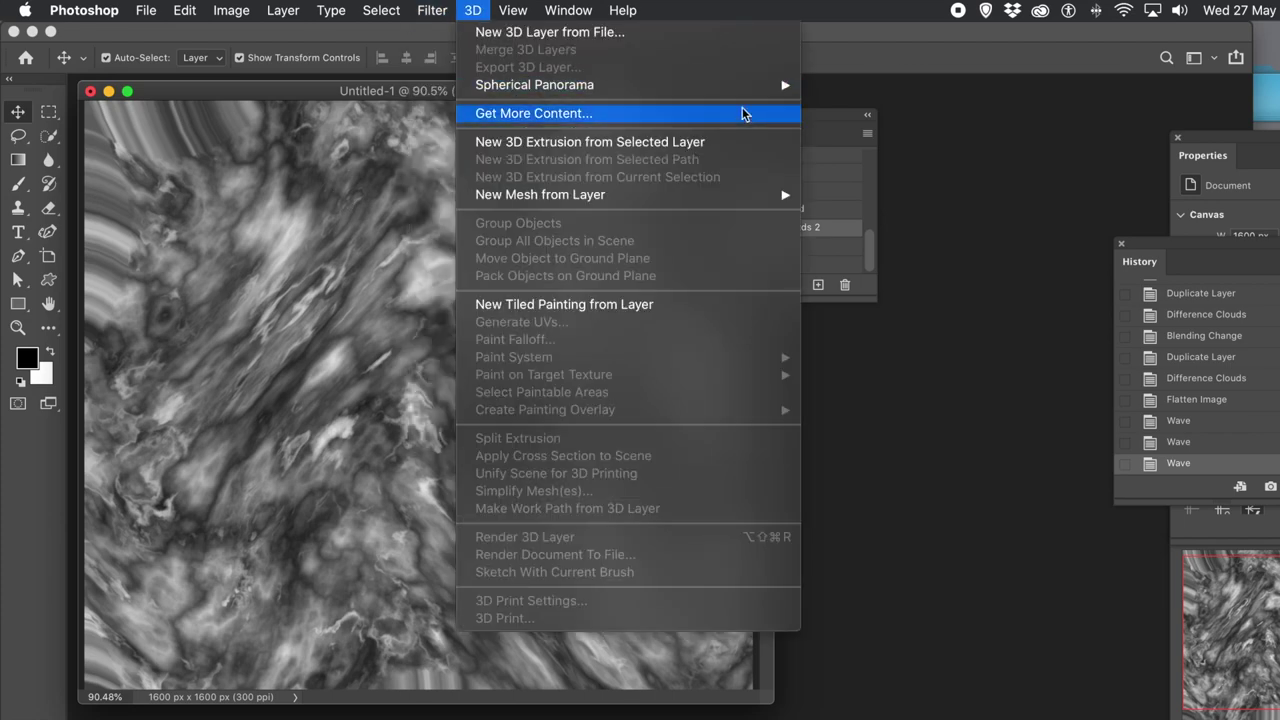
pyautogui.click(825, 117)
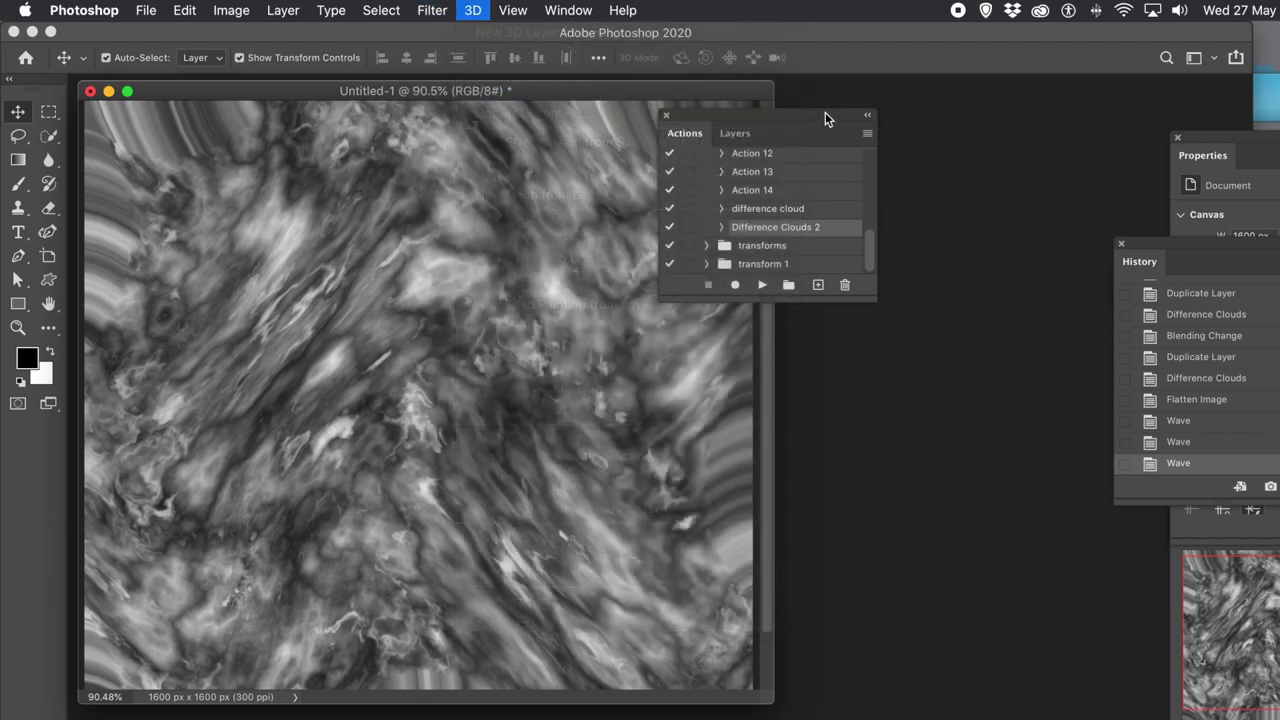
# - Replay Difference Clouds 2 six more times, building layers up to Background copy 54
pyautogui.click(762, 286)
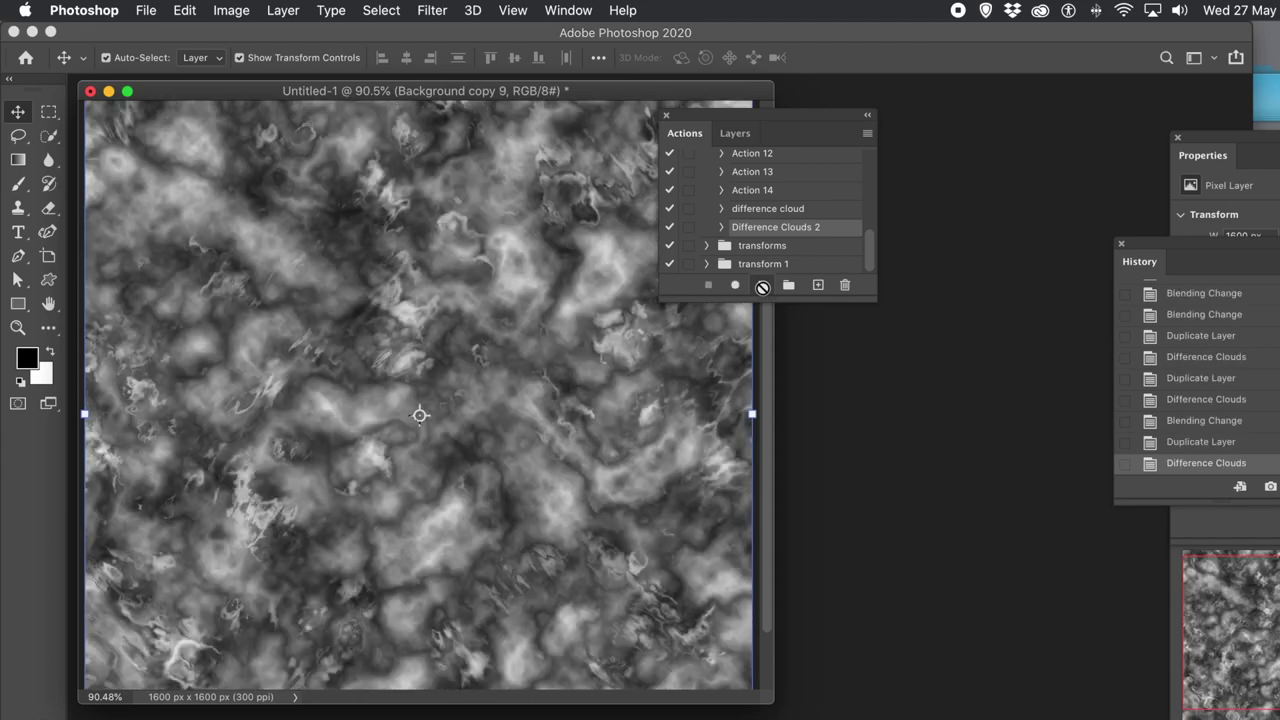
pyautogui.click(762, 286)
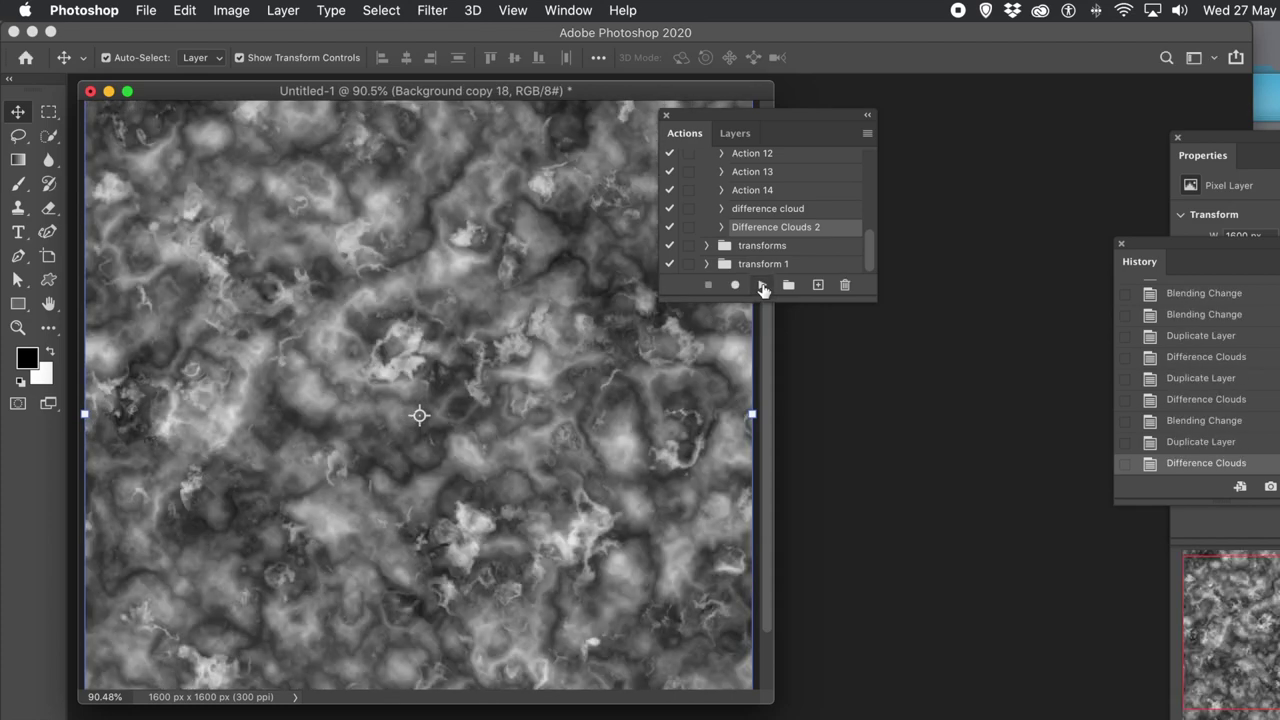
pyautogui.click(763, 286)
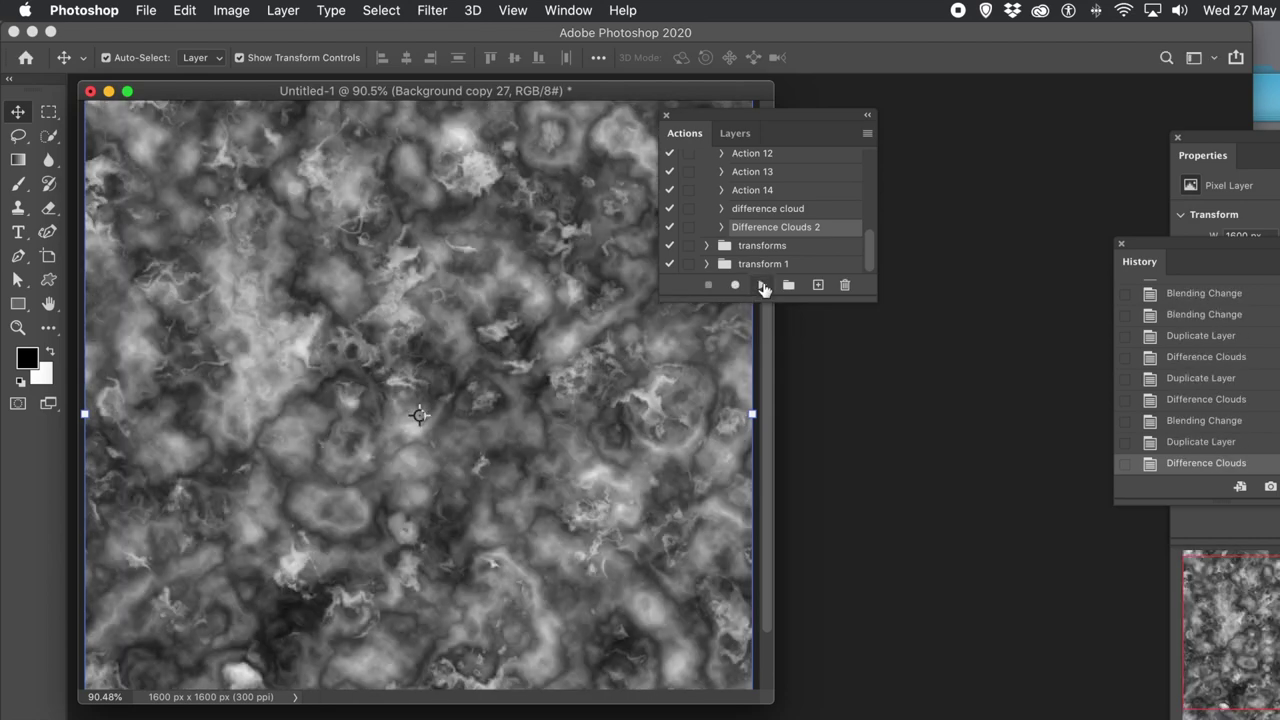
pyautogui.click(763, 286)
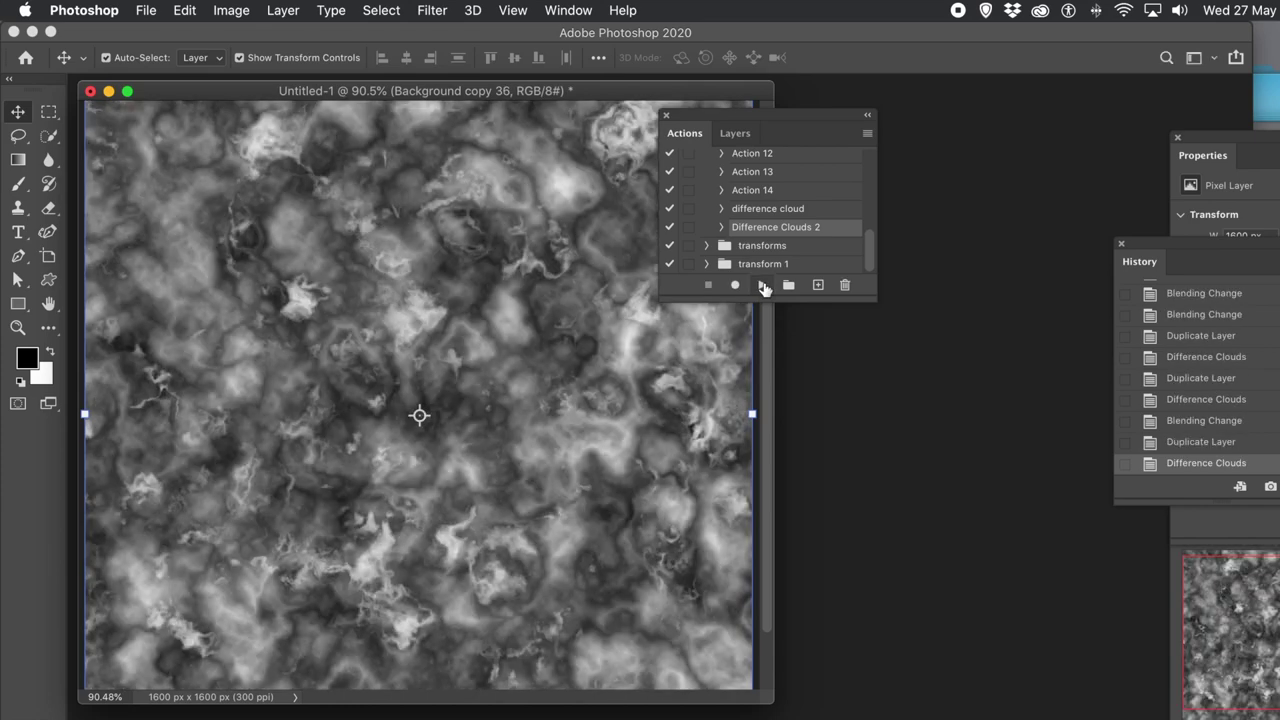
pyautogui.click(763, 286)
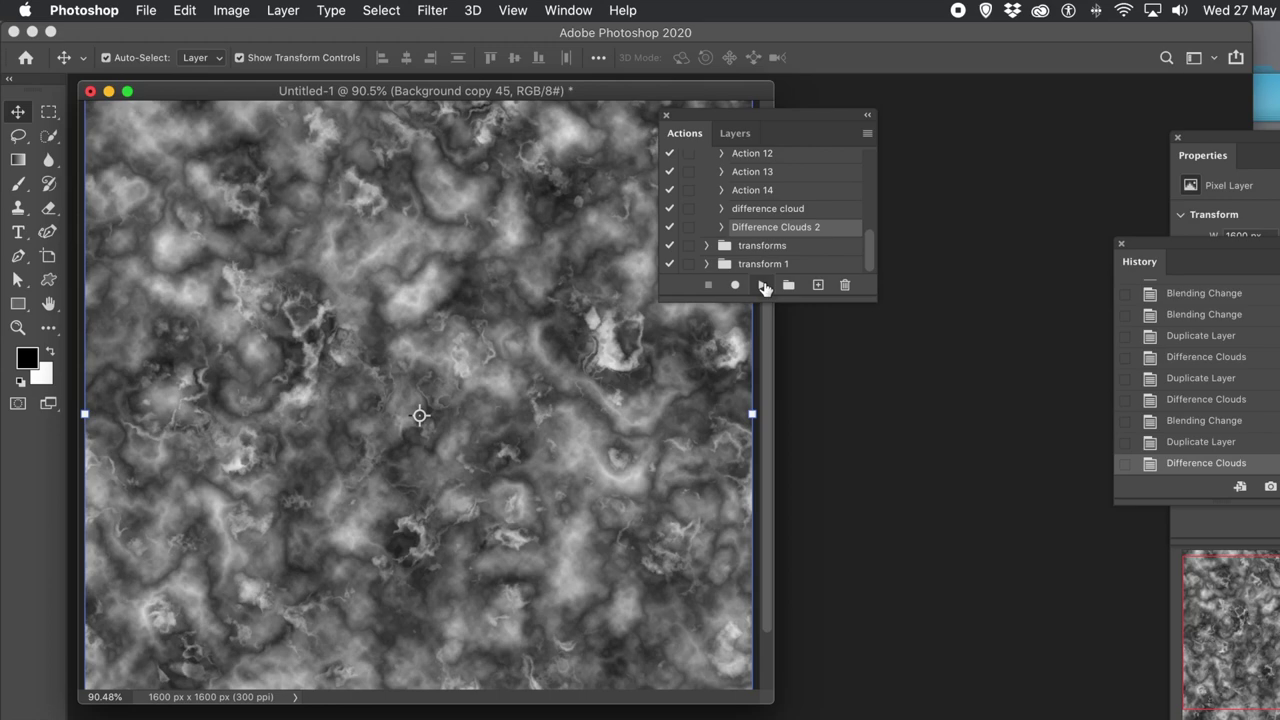
pyautogui.click(763, 286)
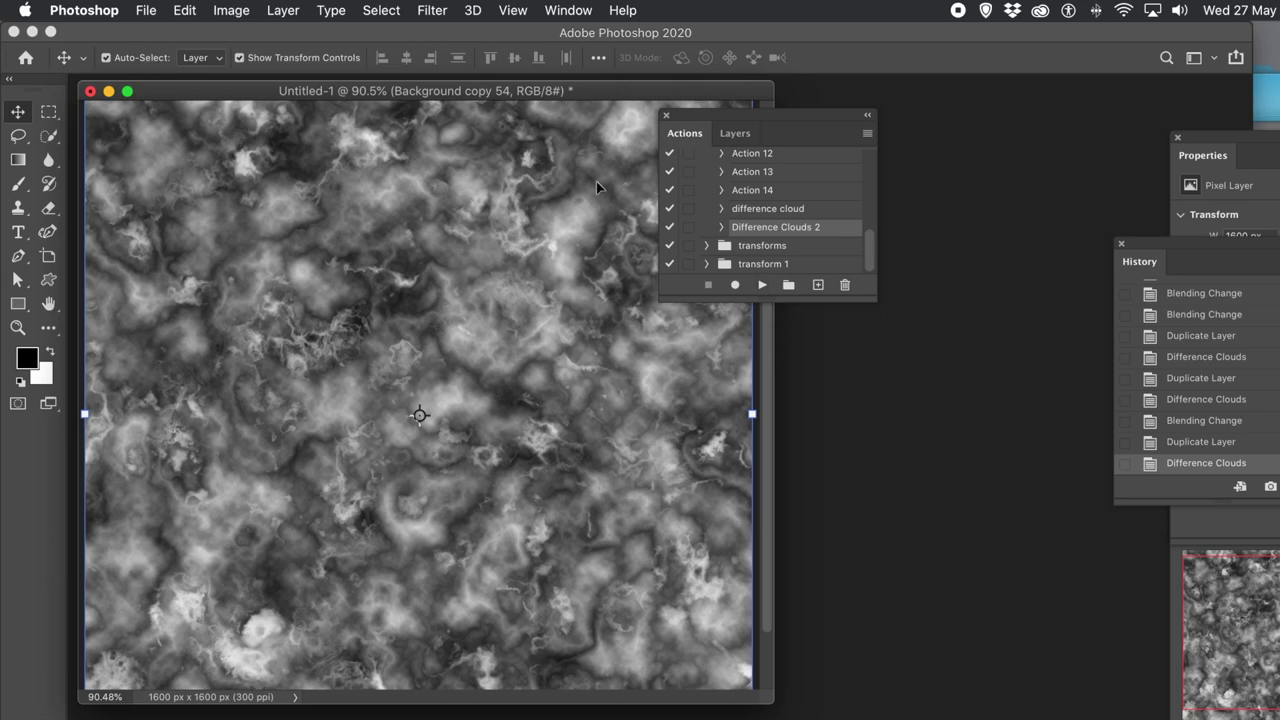
pyautogui.click(285, 11)
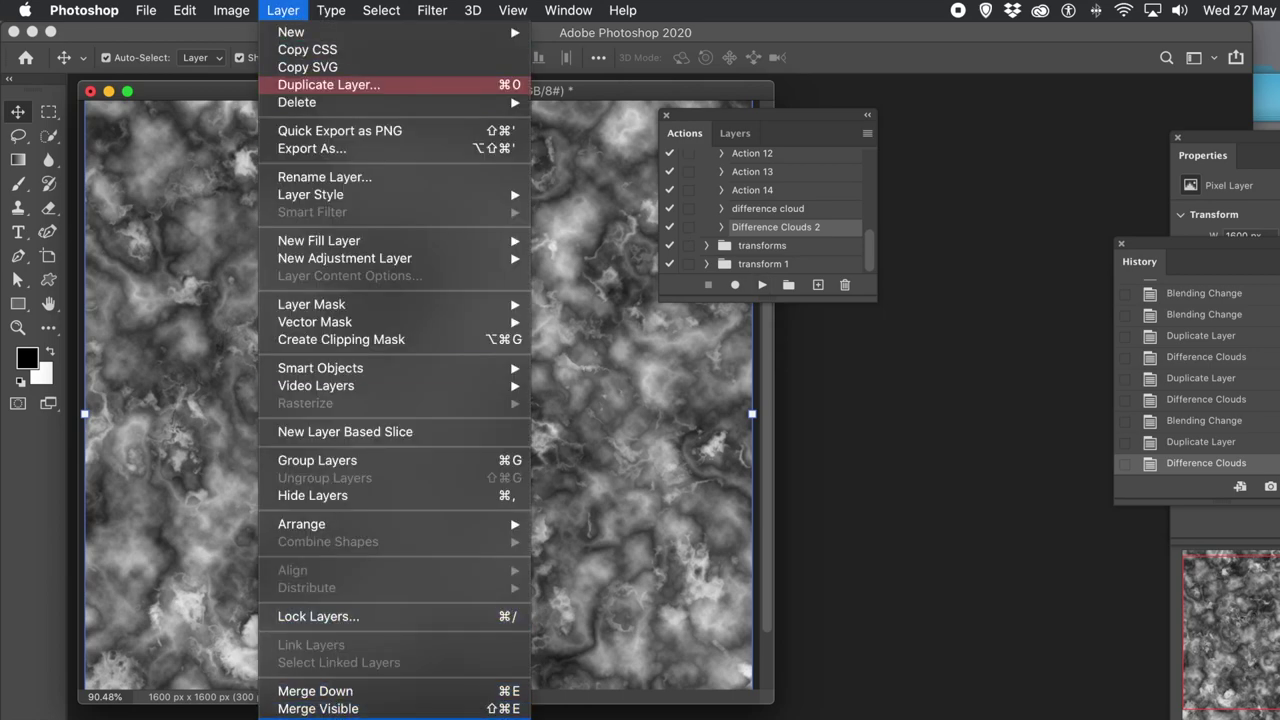
# - Flatten the layers with Merge Visible and apply Image > Auto Tone
pyautogui.click(320, 718)
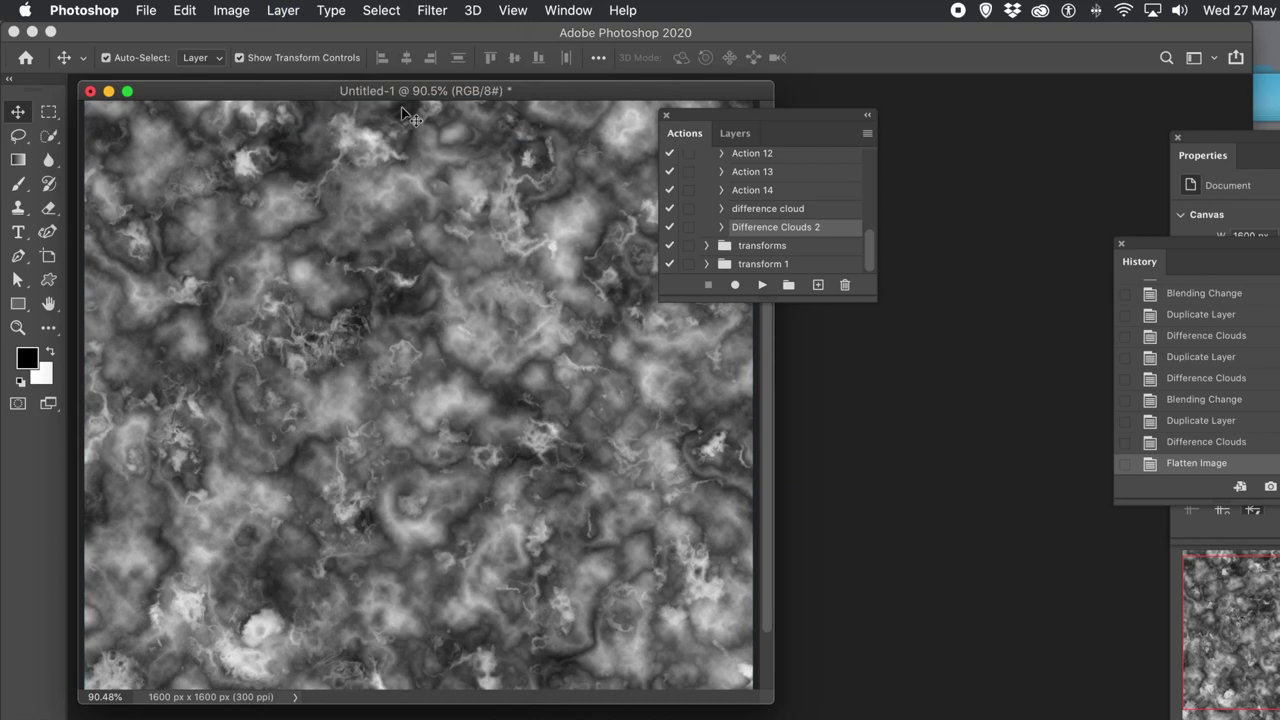
pyautogui.click(232, 10)
pyautogui.click(258, 94)
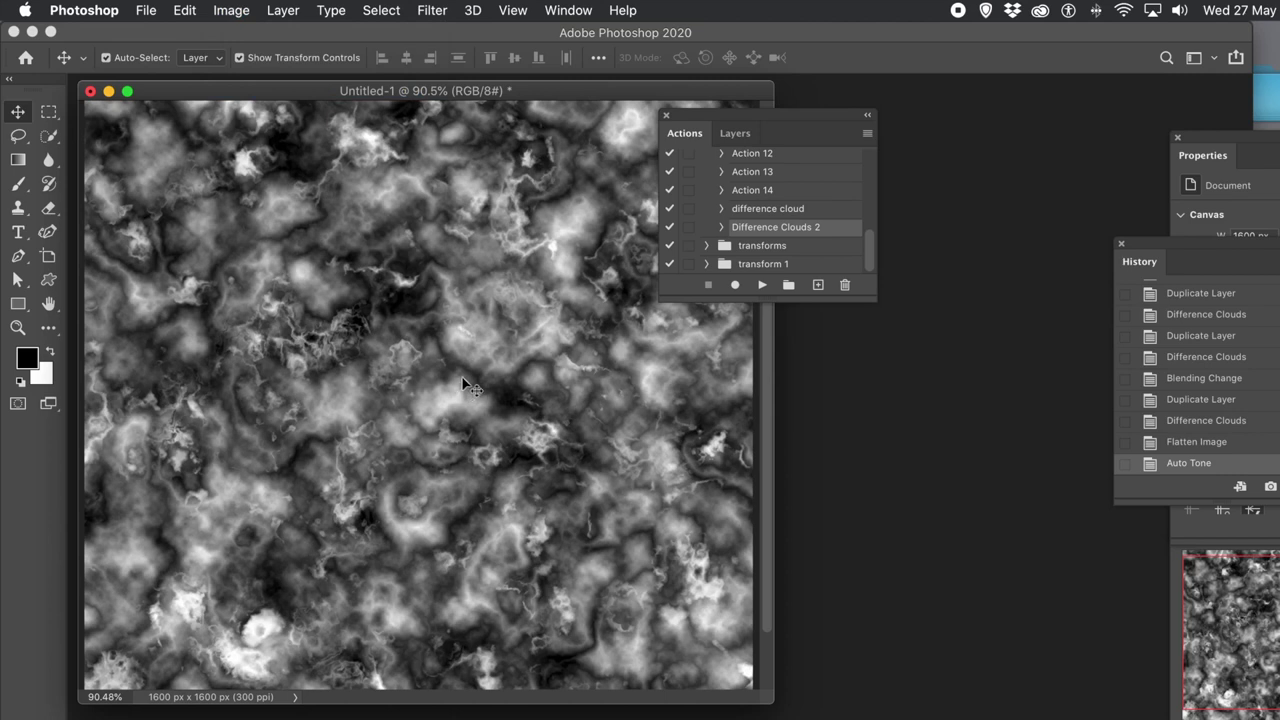
# - Browse the new adjustment layer types and the Image menu's adjustments
pyautogui.click(282, 12)
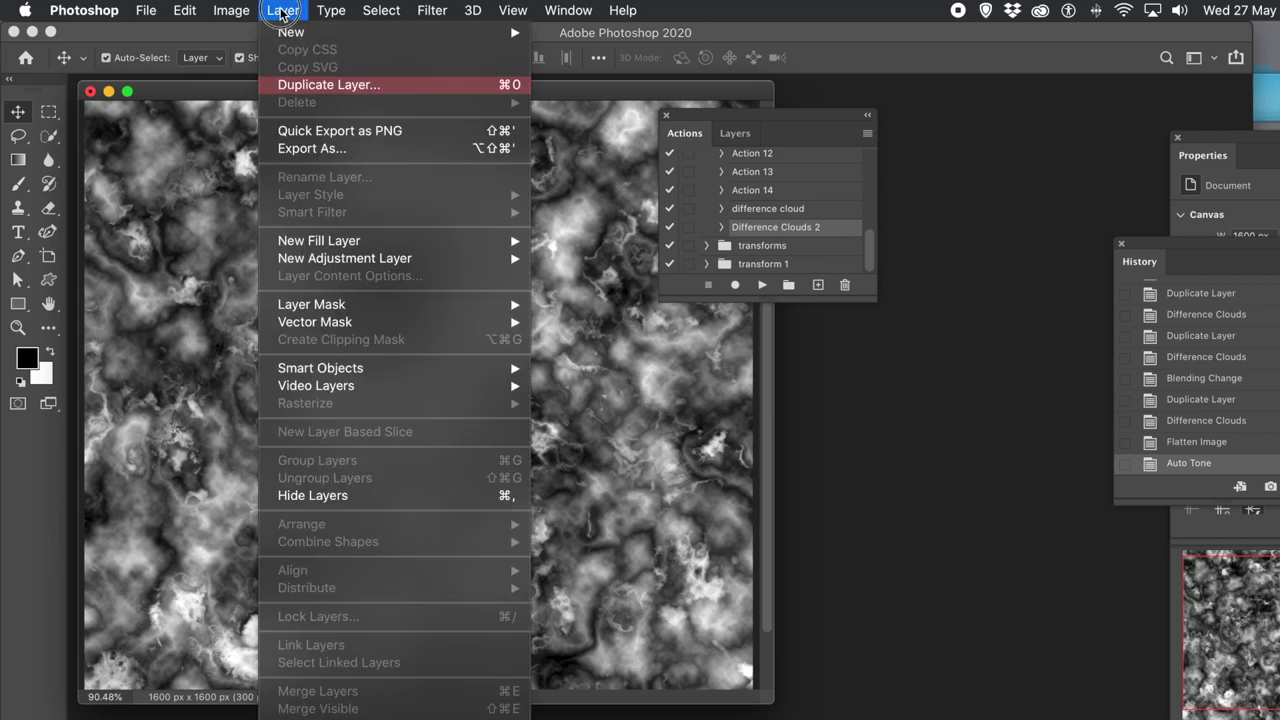
pyautogui.click(350, 258)
pyautogui.moveTo(235, 12)
pyautogui.moveTo(257, 63)
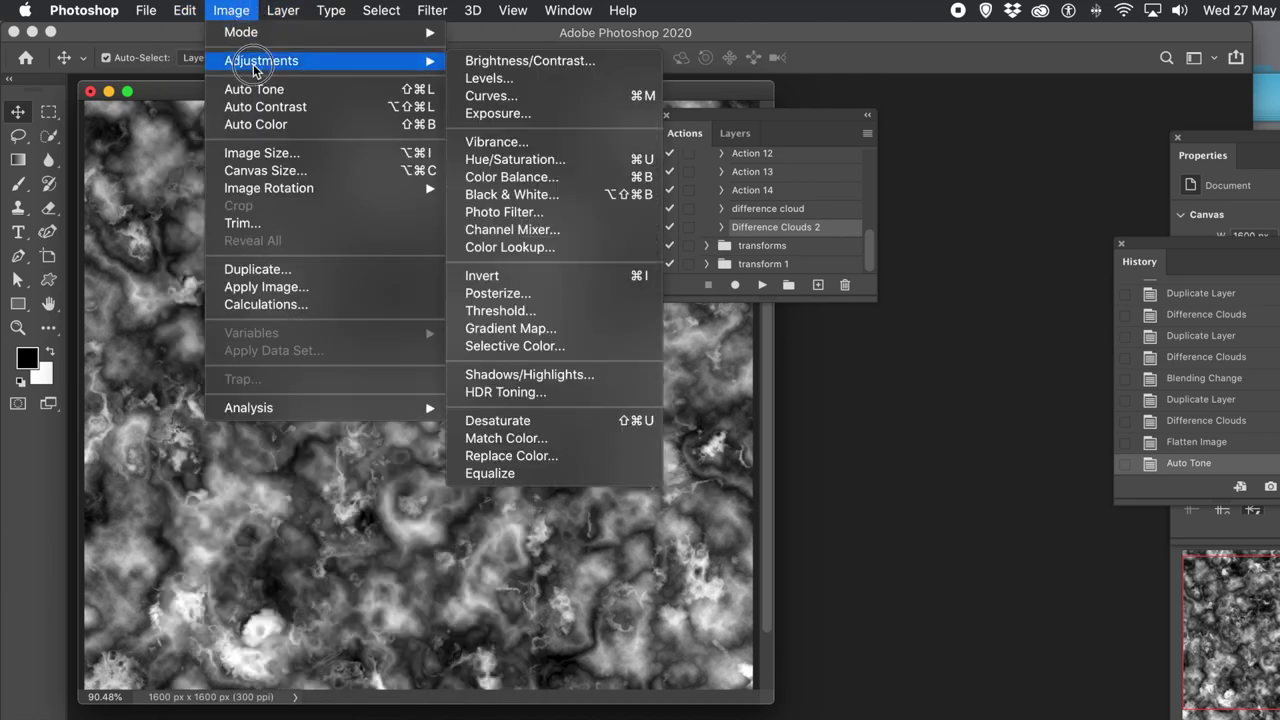
pyautogui.click(537, 162)
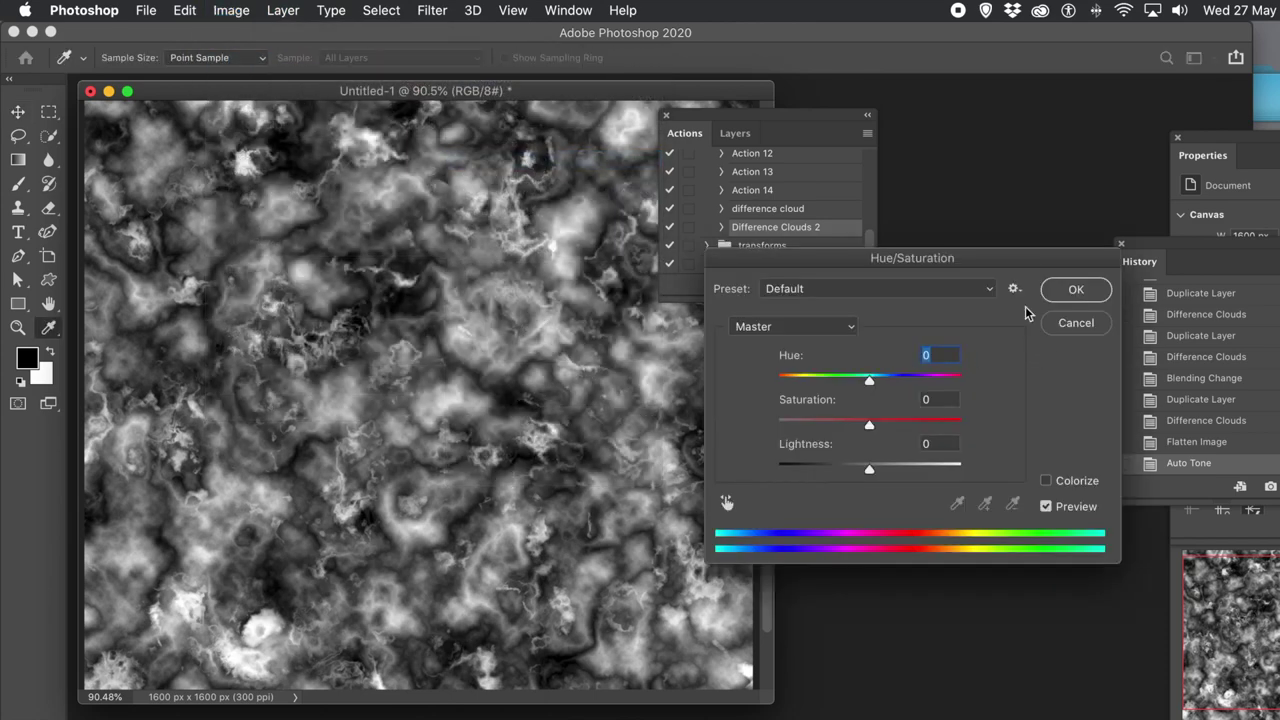
pyautogui.moveTo(945, 268); pyautogui.dragTo(522, 174)
pyautogui.click(634, 394)
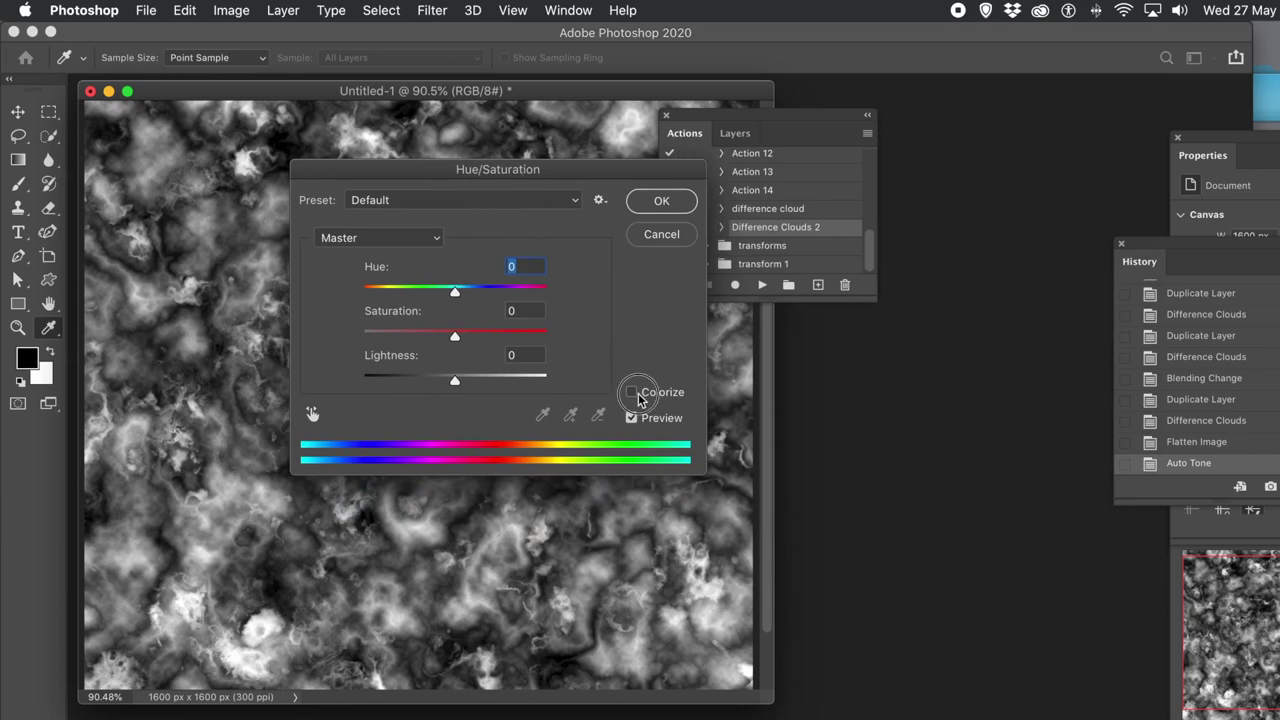
pyautogui.moveTo(453, 291); pyautogui.dragTo(403, 289)
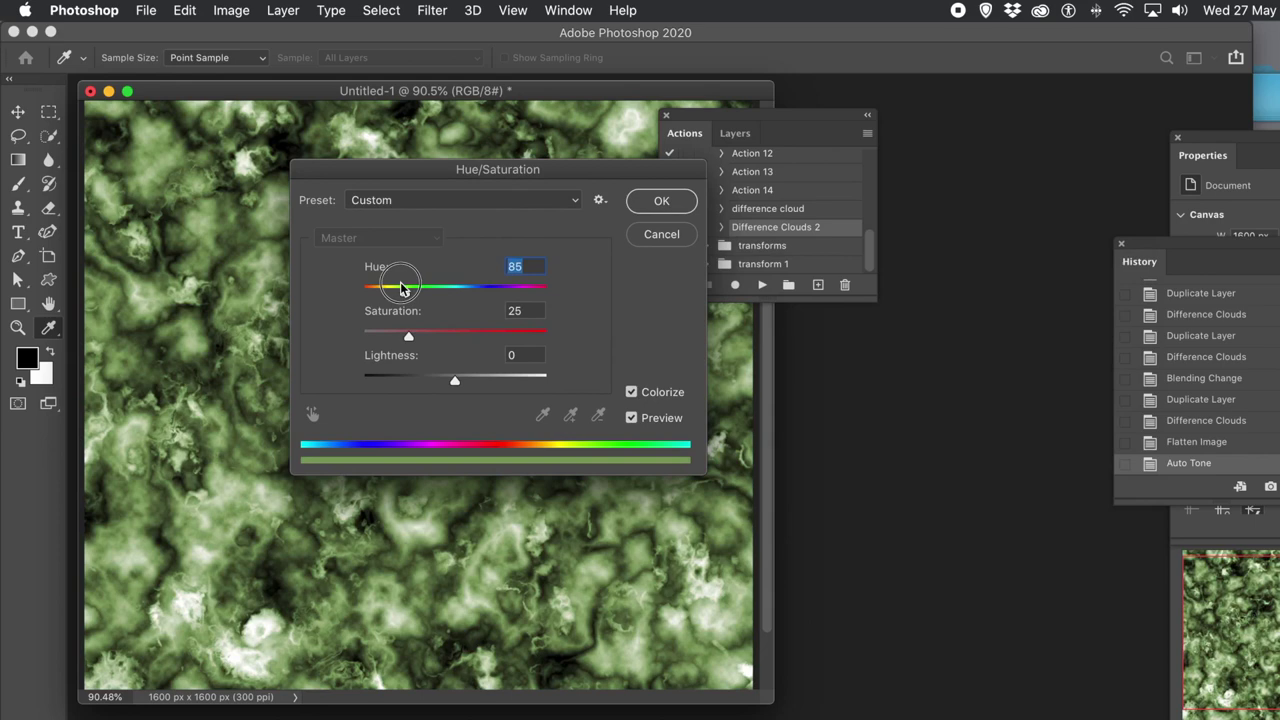
pyautogui.moveTo(428, 185); pyautogui.dragTo(638, 191)
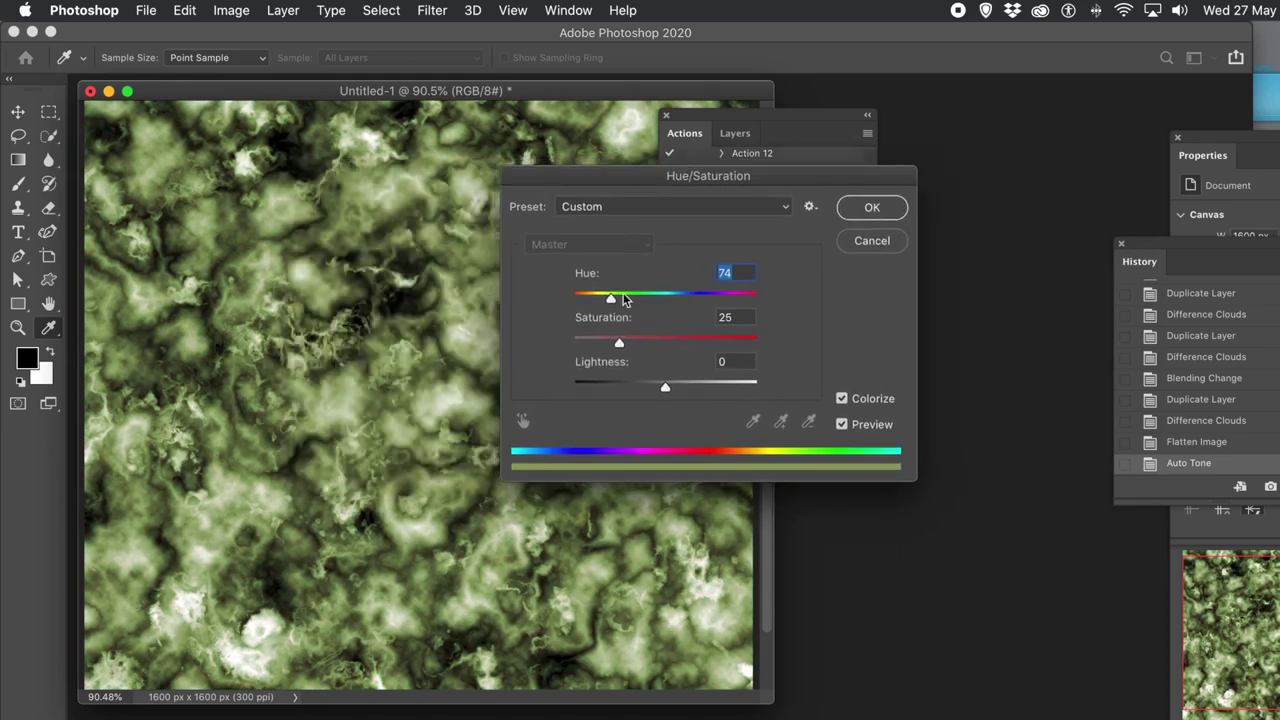
pyautogui.moveTo(615, 300); pyautogui.dragTo(627, 344)
pyautogui.moveTo(677, 390); pyautogui.dragTo(665, 388)
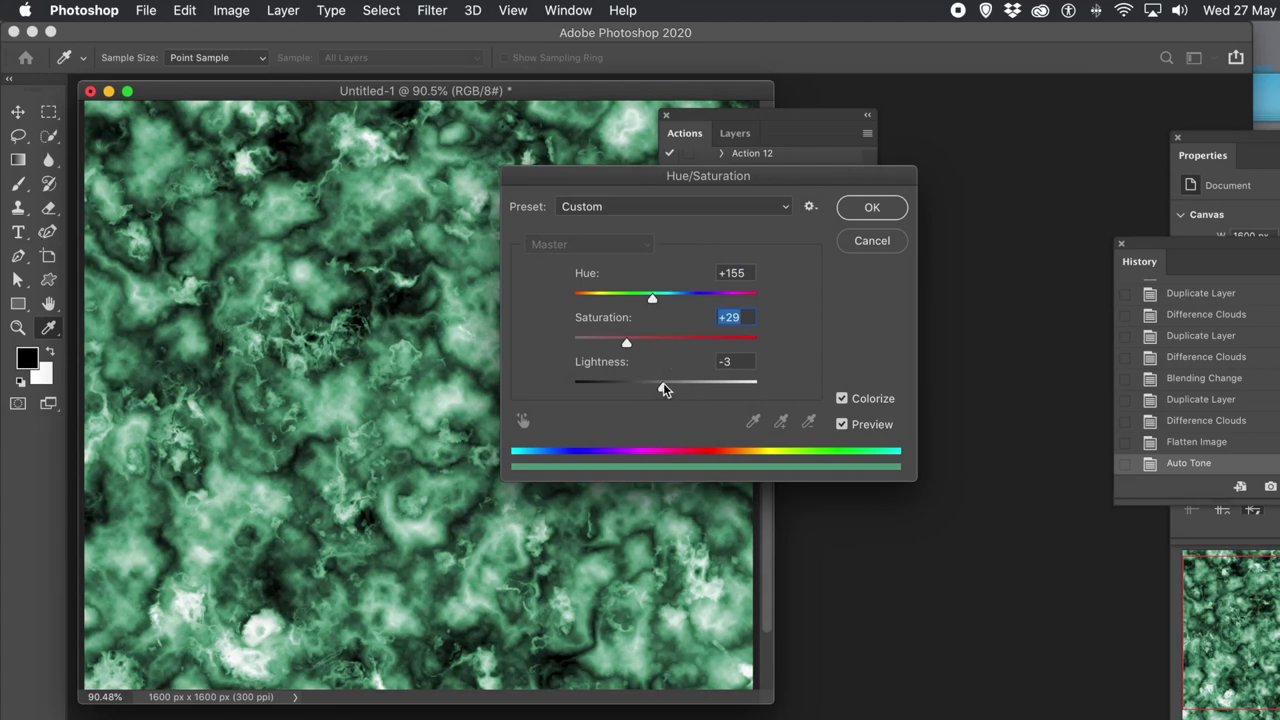
pyautogui.click(868, 208)
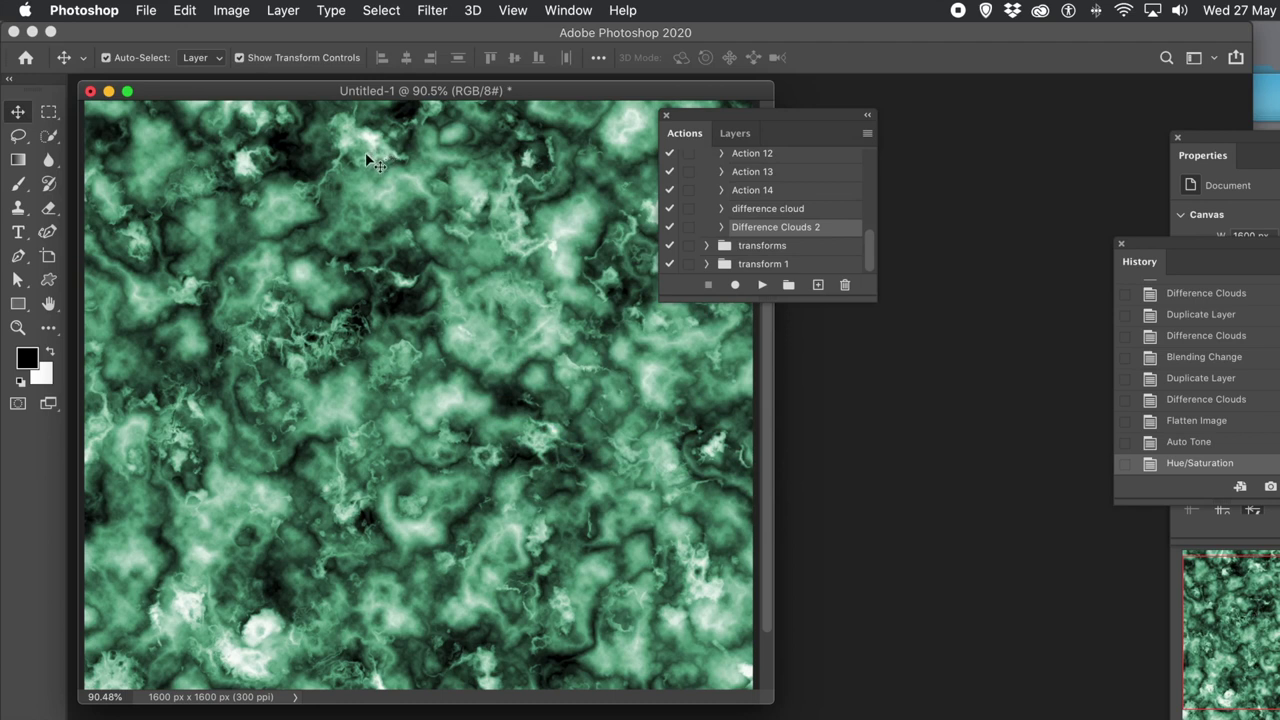
pyautogui.press('super+z')
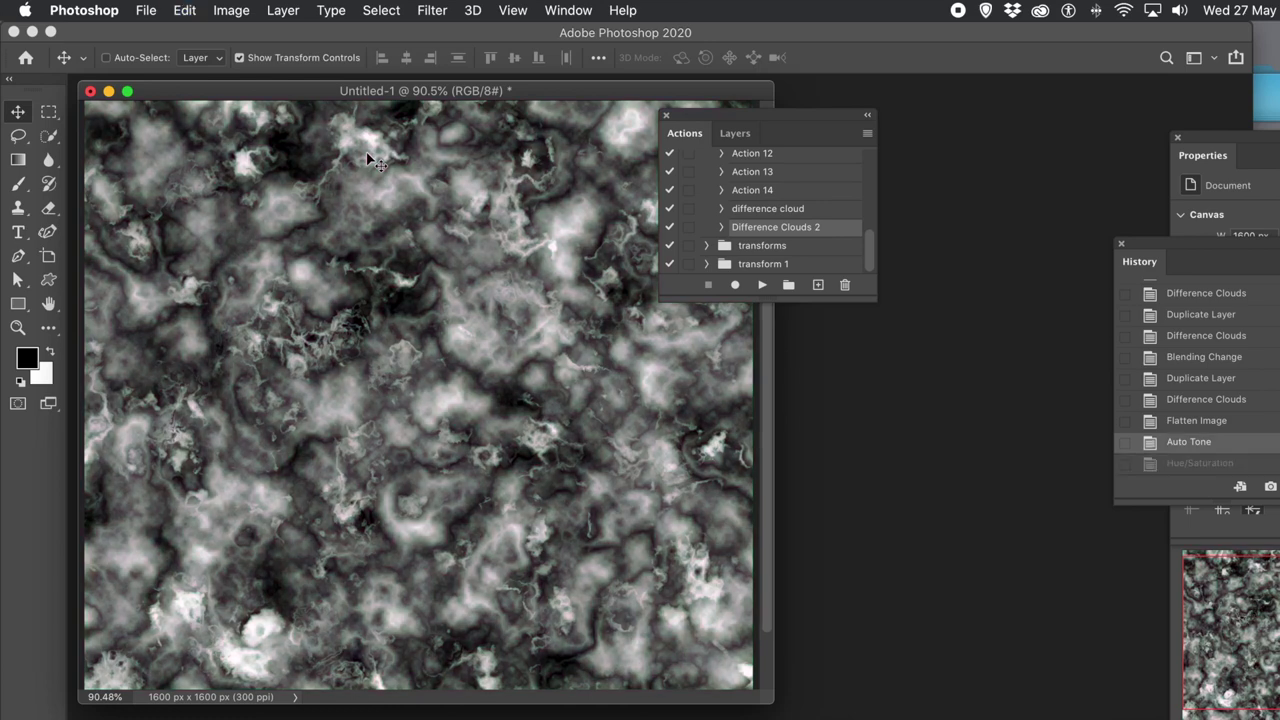
# - Set foreground to teal 1dd7c8 and background to red c22828, then run Difference Clouds 2
pyautogui.click(30, 360)
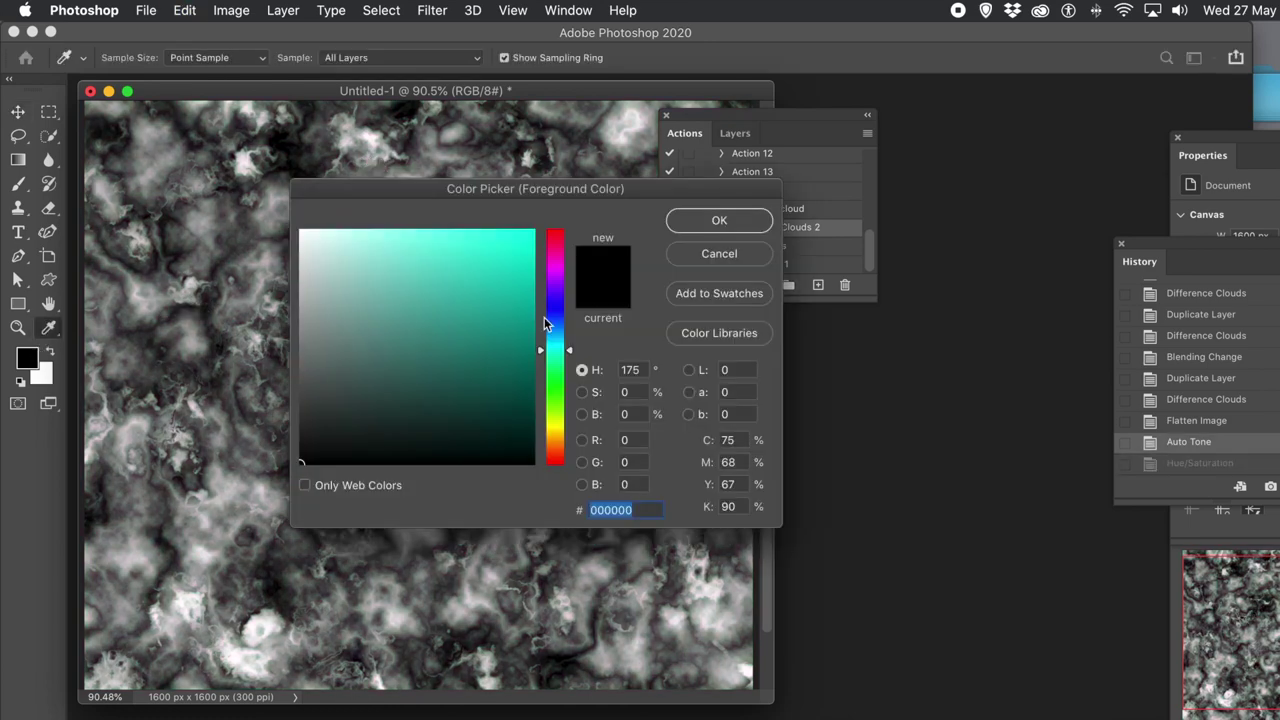
pyautogui.click(503, 266)
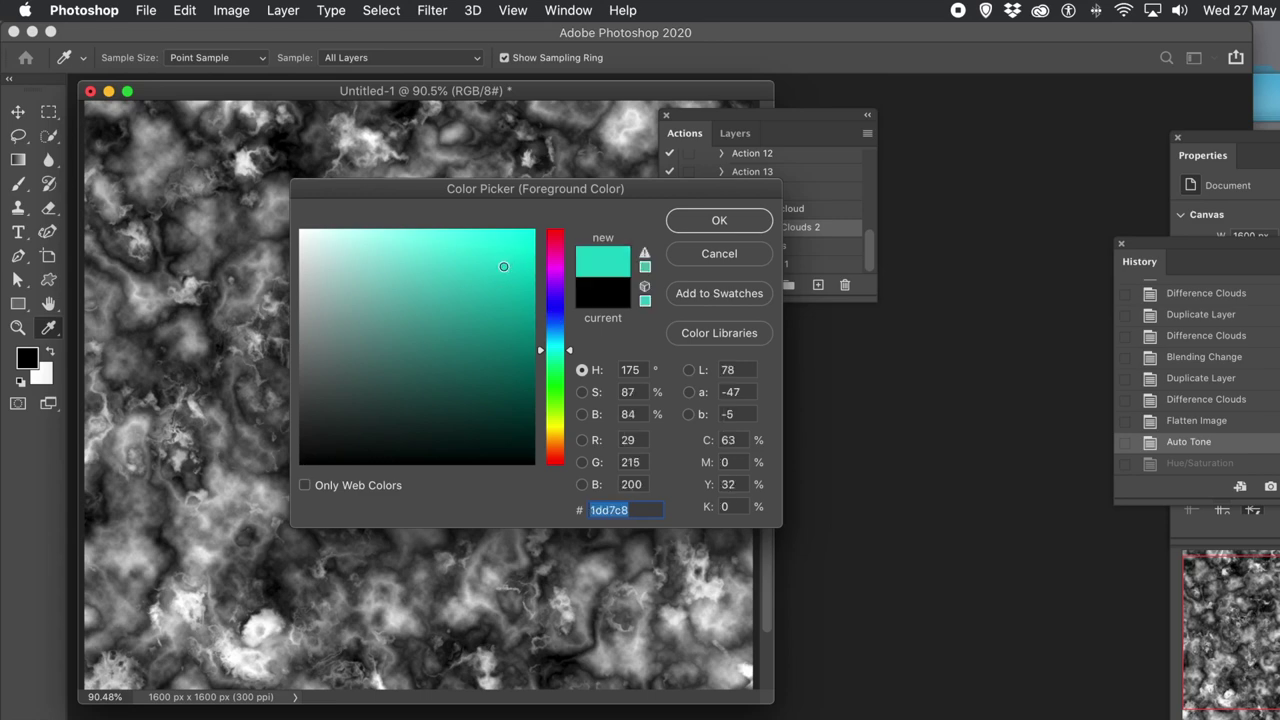
pyautogui.click(714, 224)
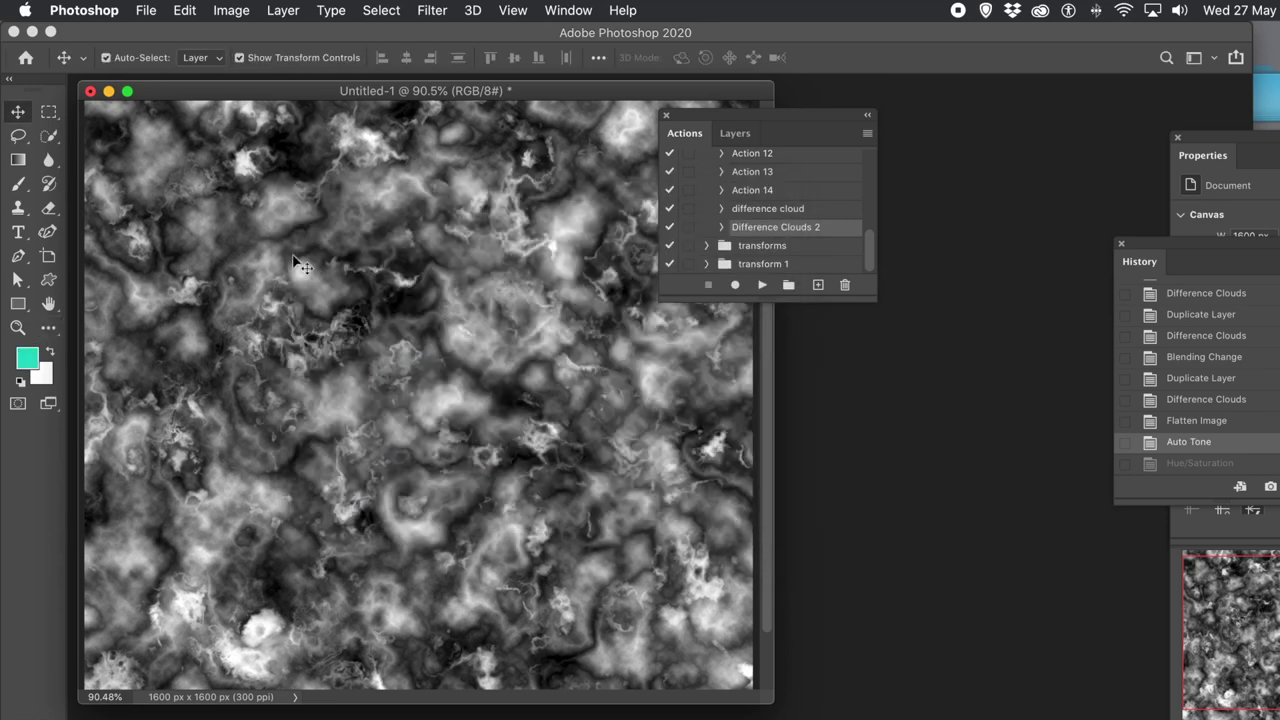
pyautogui.click(43, 381)
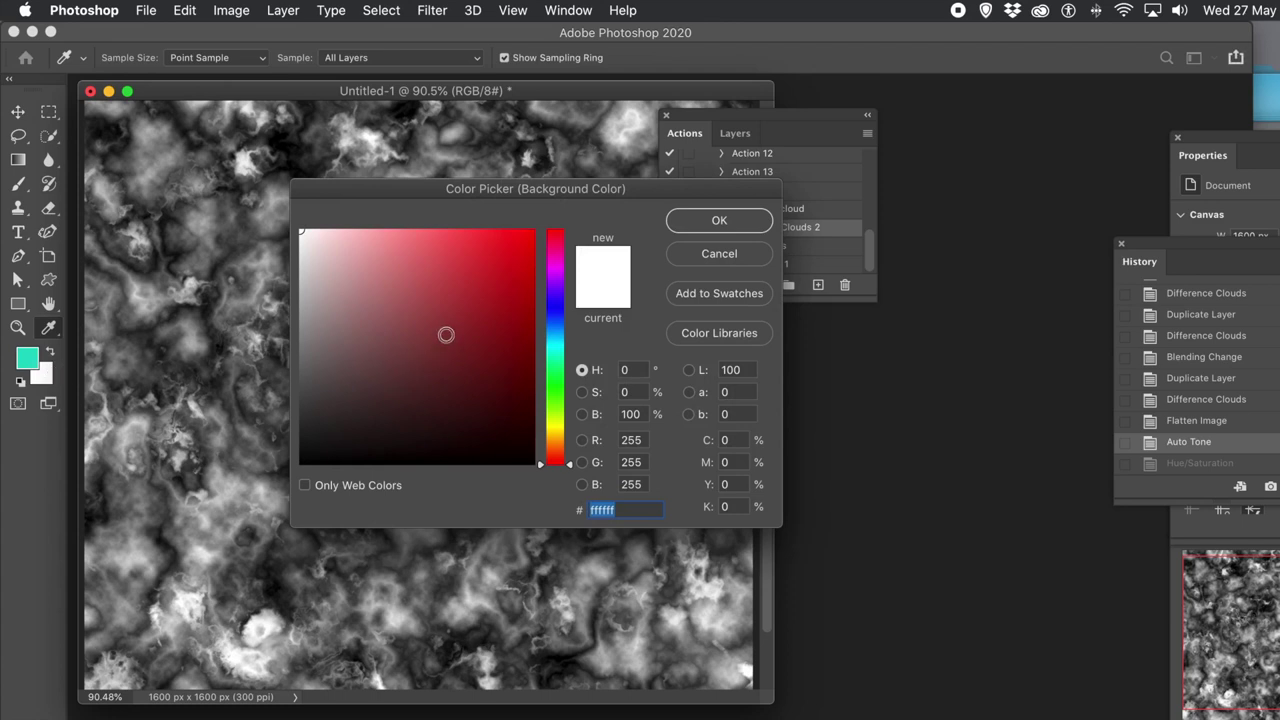
pyautogui.click(486, 285)
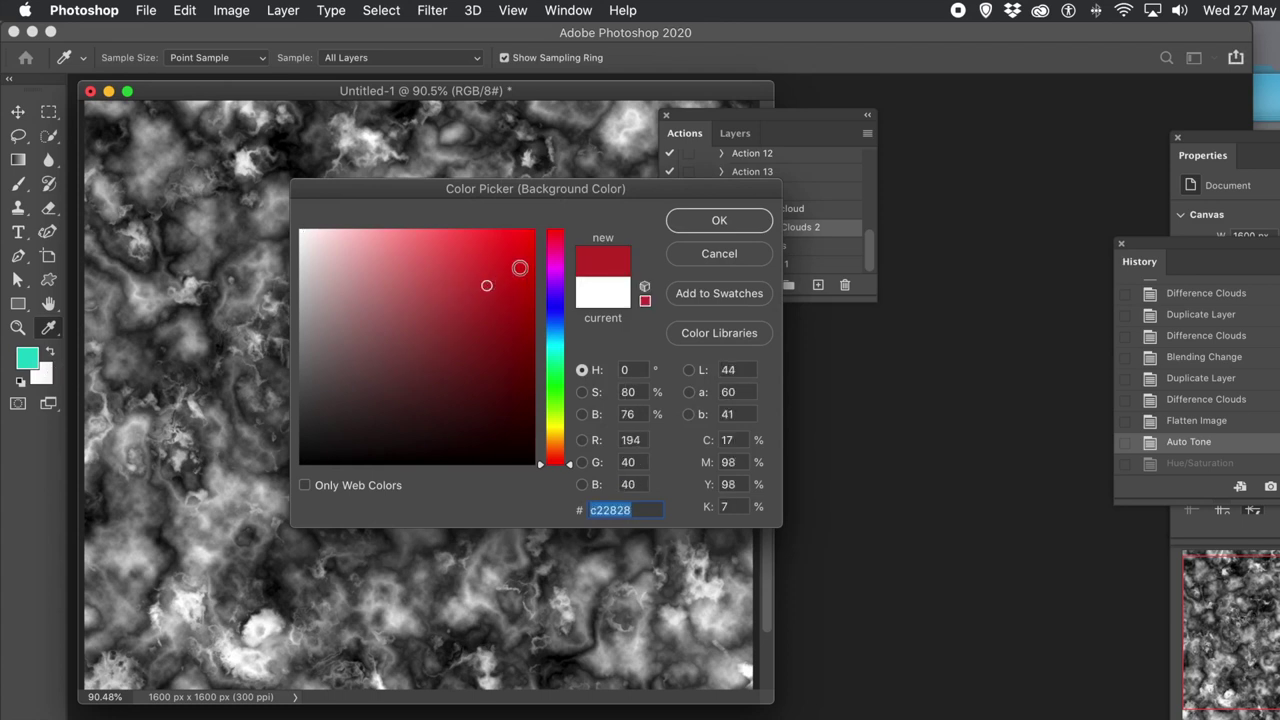
pyautogui.click(694, 221)
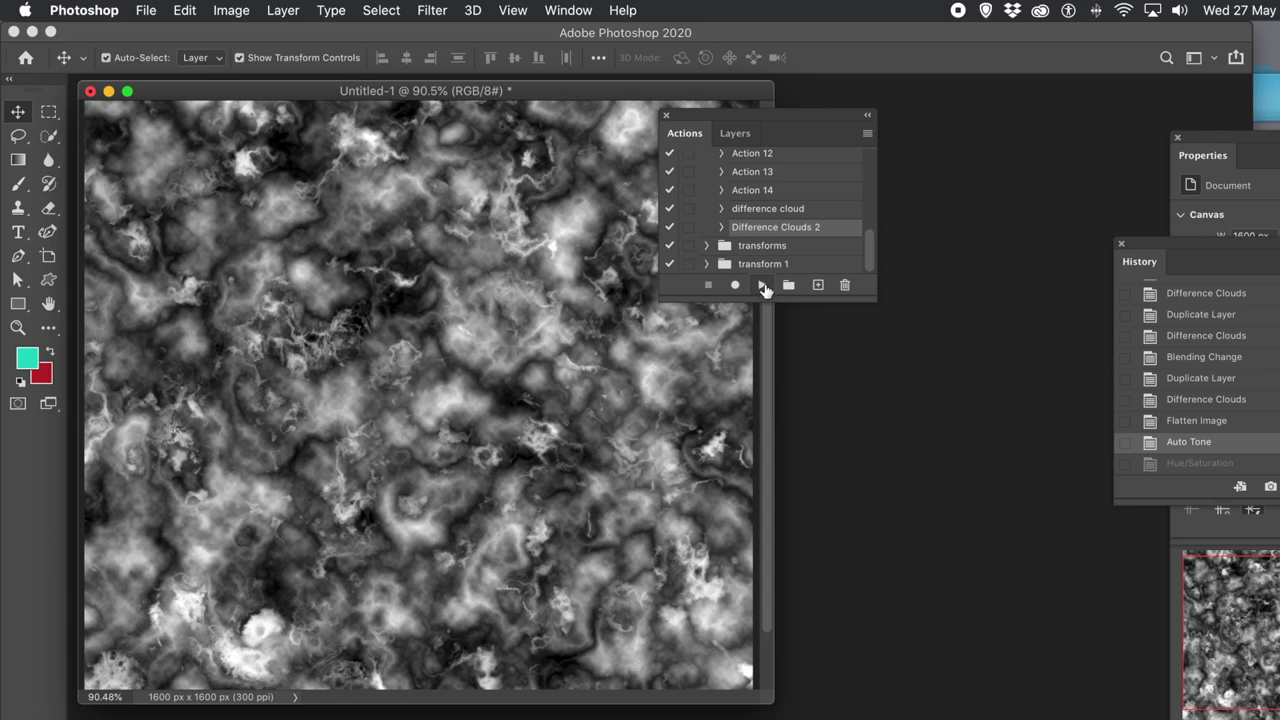
pyautogui.click(763, 287)
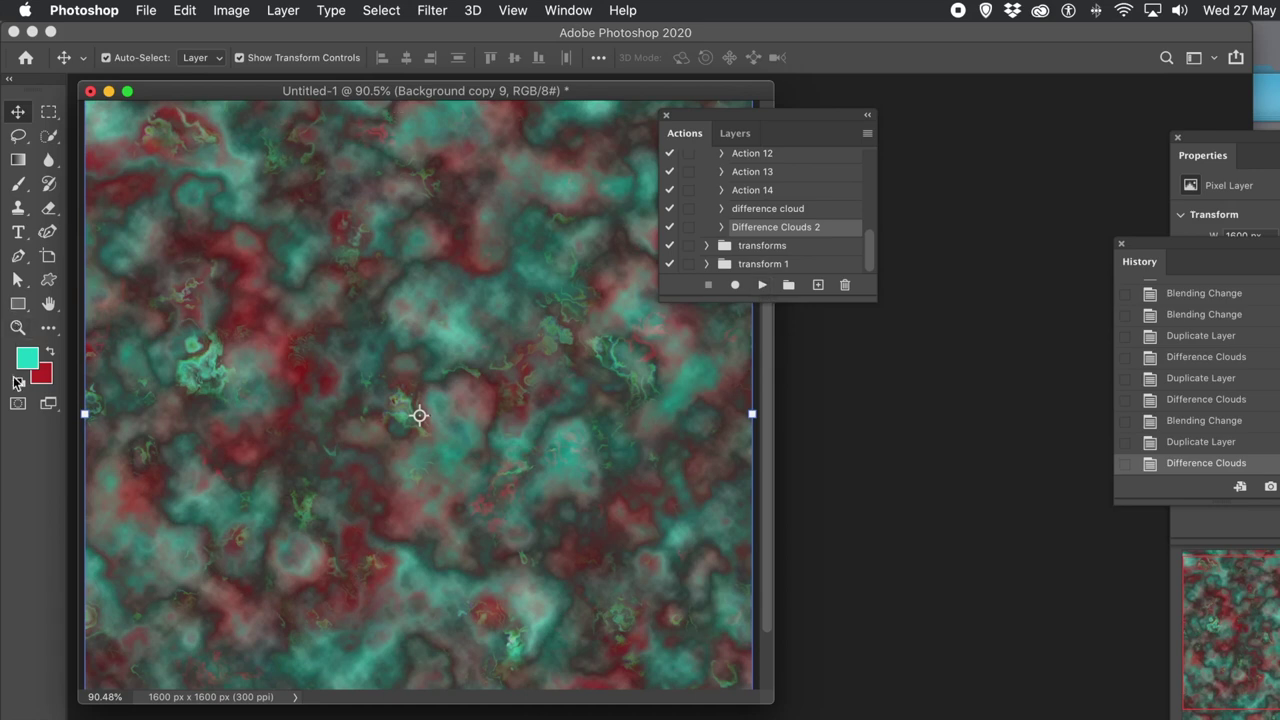
# - Replay Difference Clouds 2 to stack more teal-and-red marble layers, up to Background copy 27
pyautogui.click(763, 289)
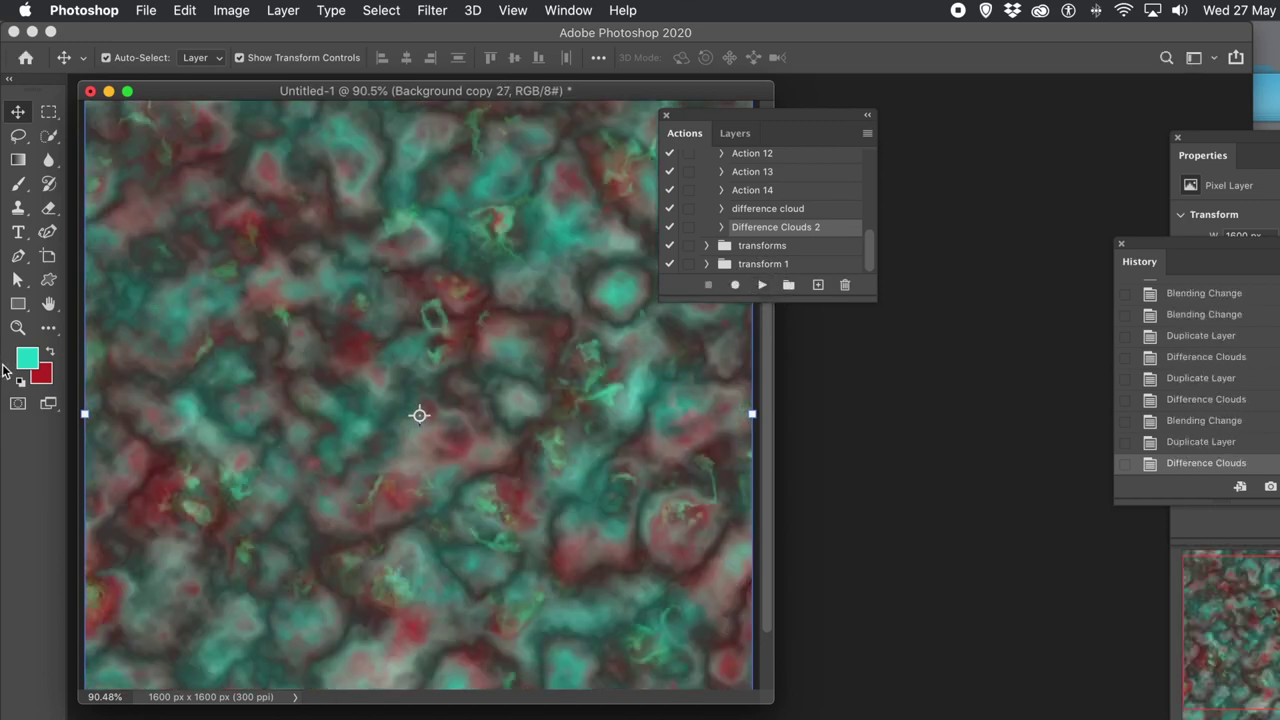
pyautogui.click(26, 358)
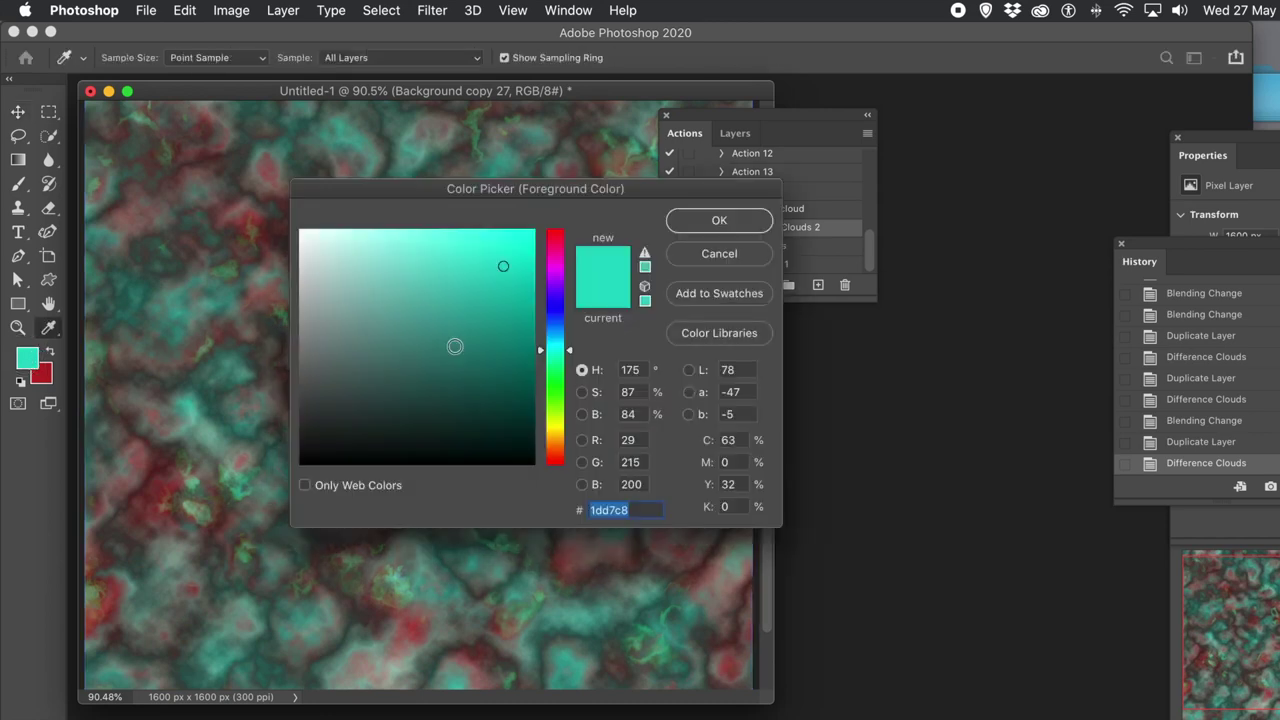
# - Pick yellow dce40b as the foreground colour and dark red 531313 as the background colour
pyautogui.moveTo(563, 420); pyautogui.dragTo(562, 424)
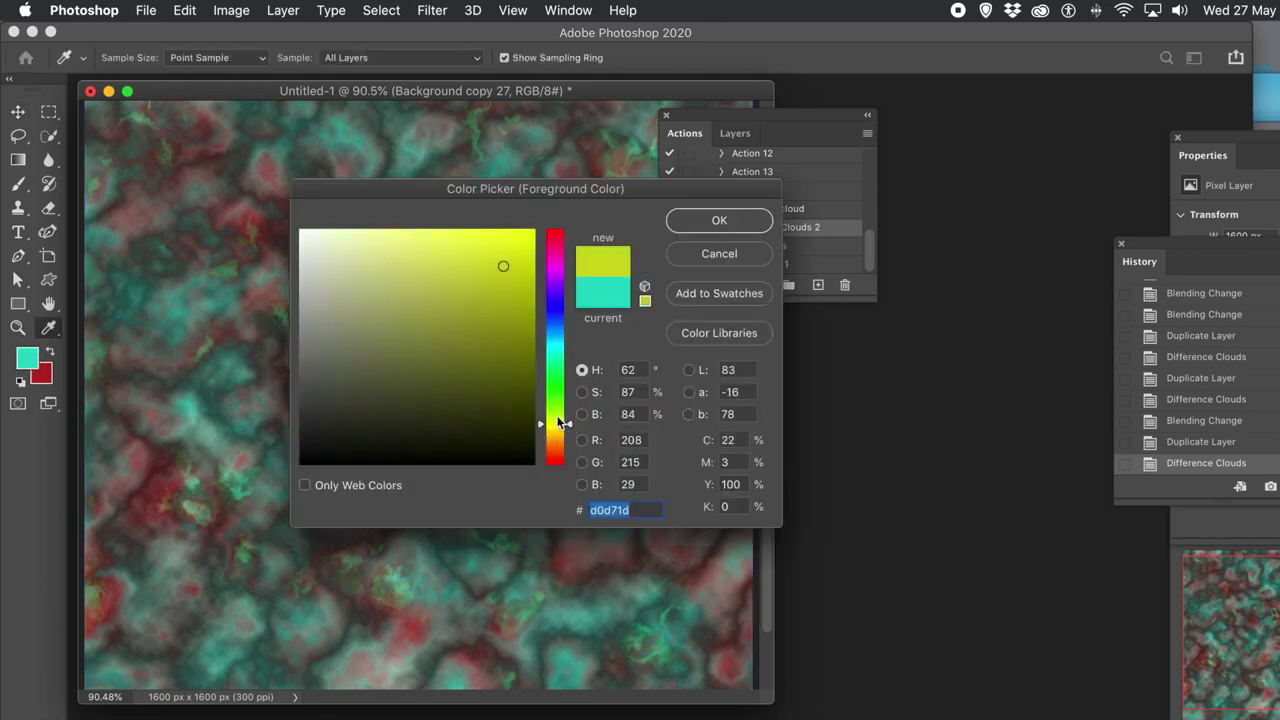
pyautogui.click(523, 261)
pyautogui.moveTo(523, 261); pyautogui.dragTo(523, 254)
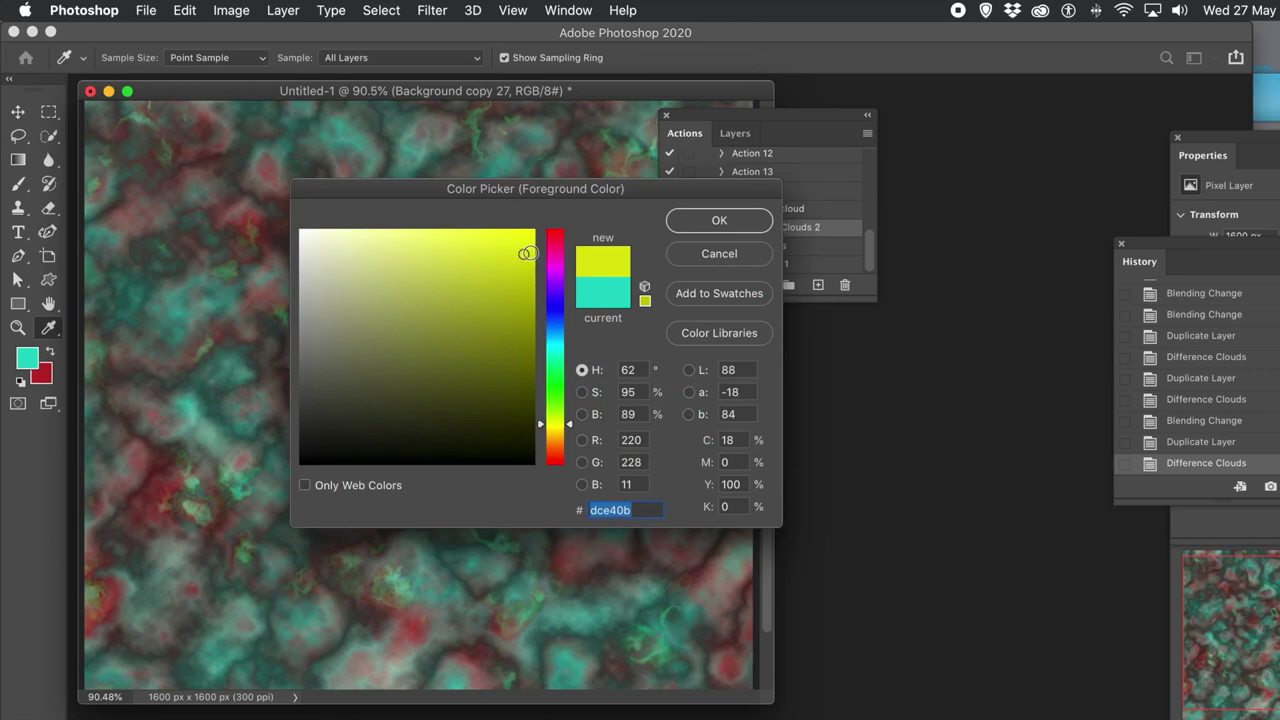
pyautogui.click(718, 222)
pyautogui.press('v')
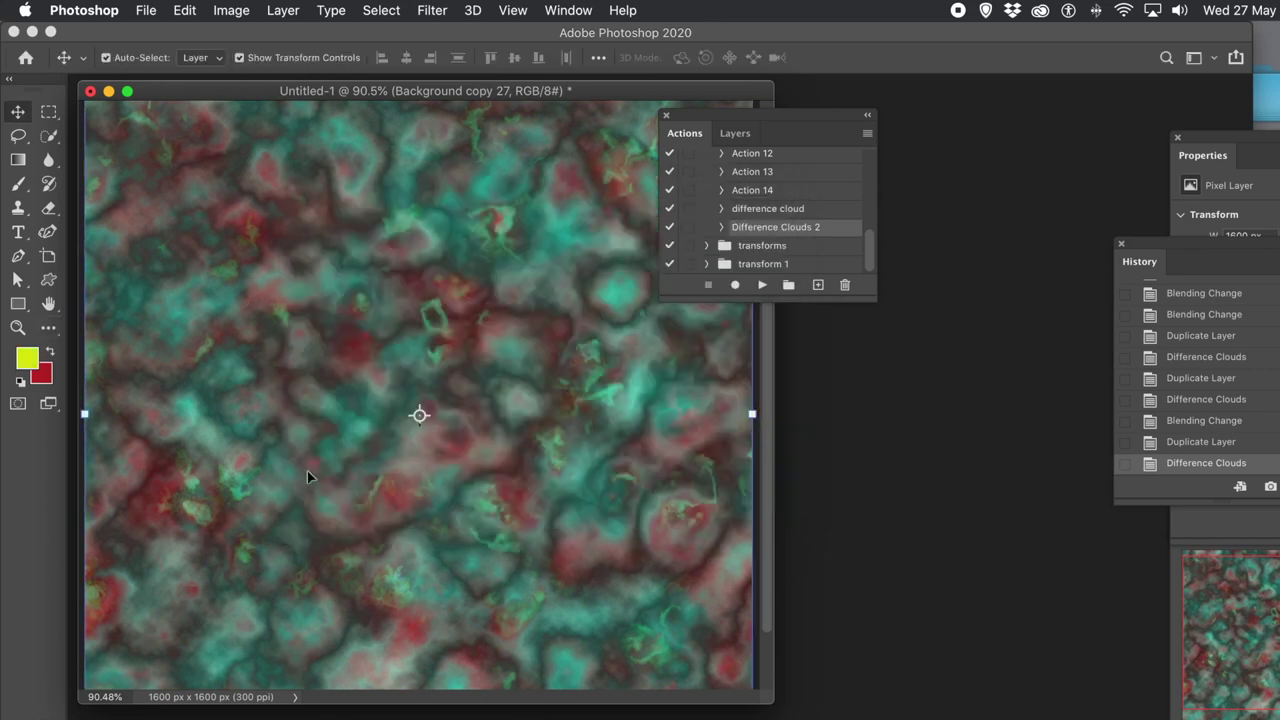
pyautogui.click(42, 375)
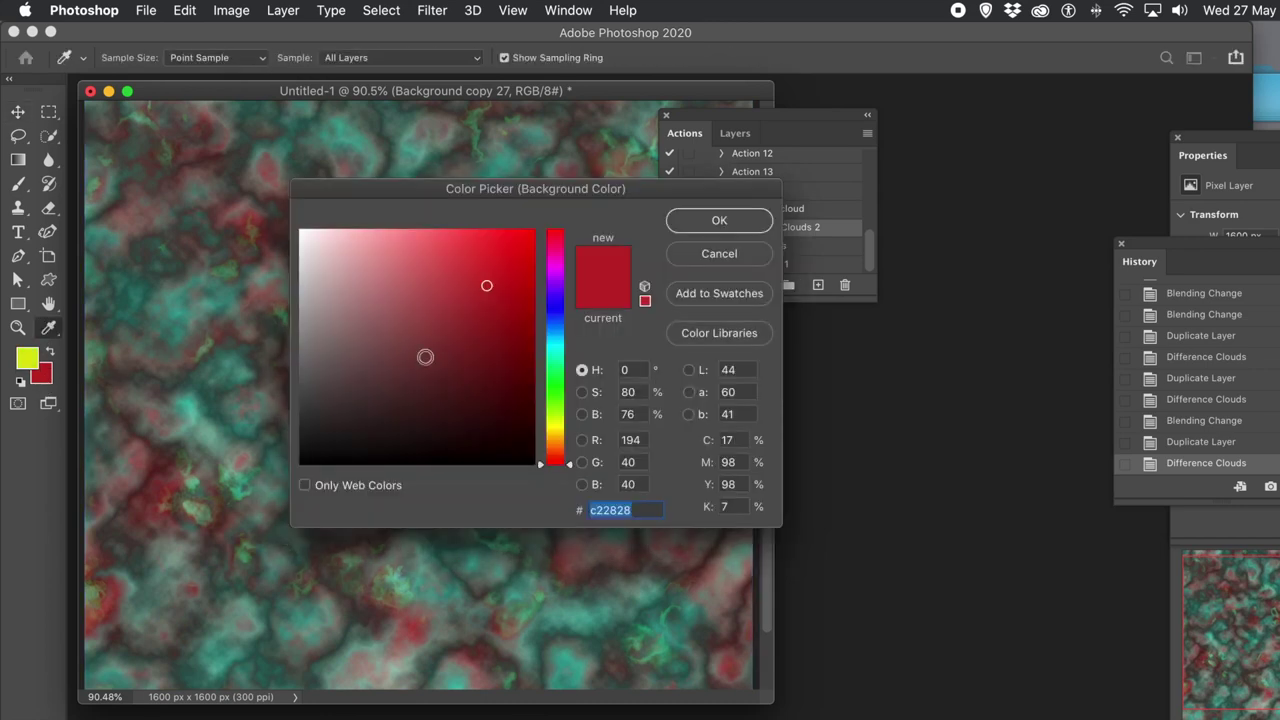
pyautogui.click(481, 388)
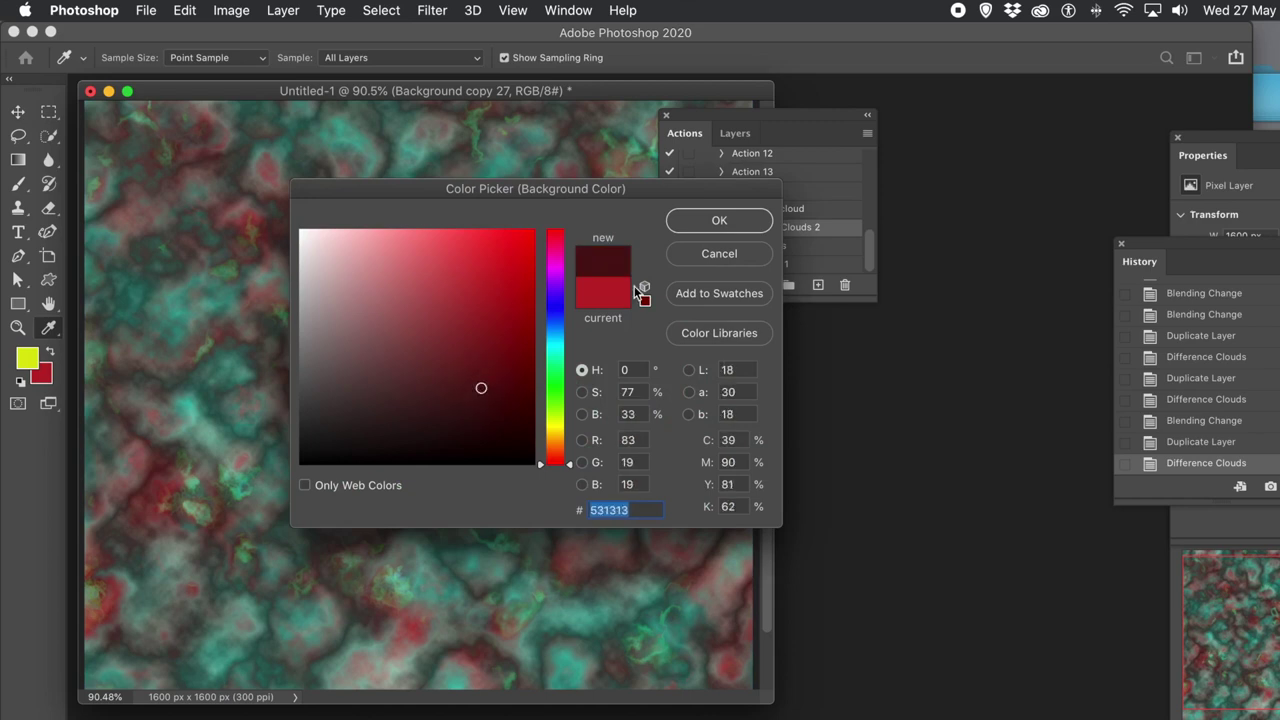
pyautogui.click(707, 228)
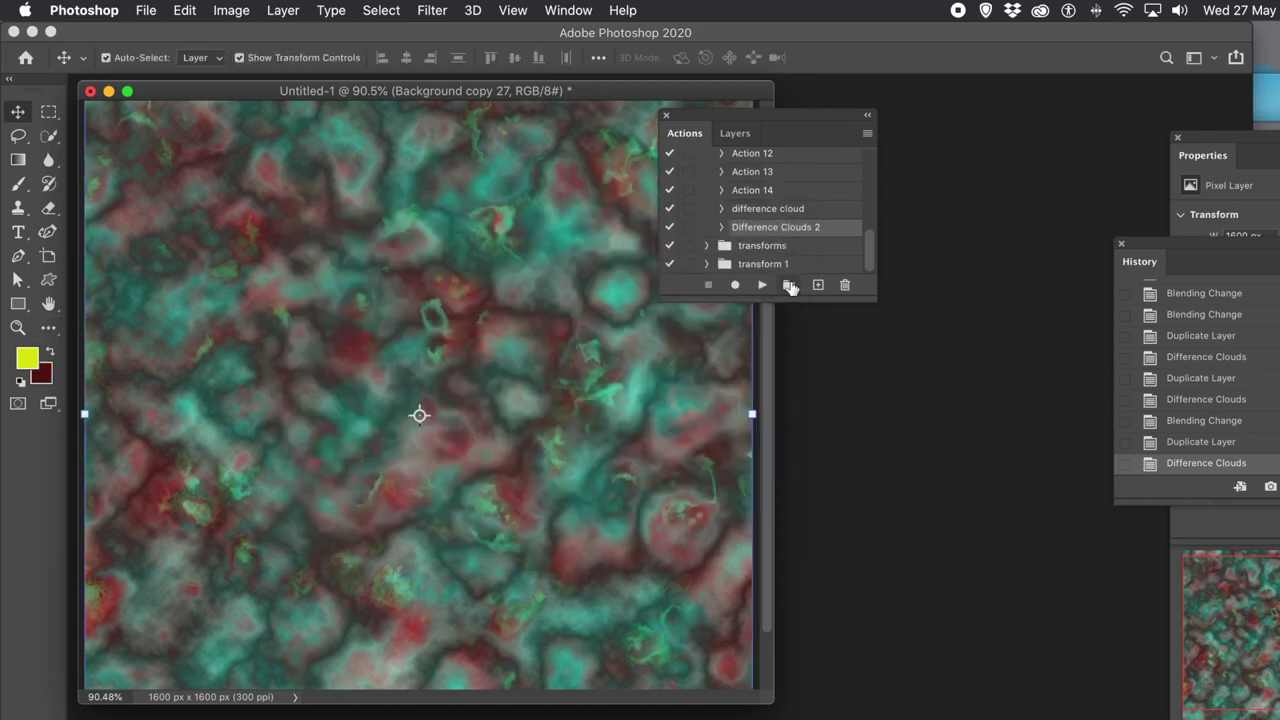
# - Replay Difference Clouds 2 with the yellow and dark red colours, then merge all visible layers
pyautogui.click(763, 286)
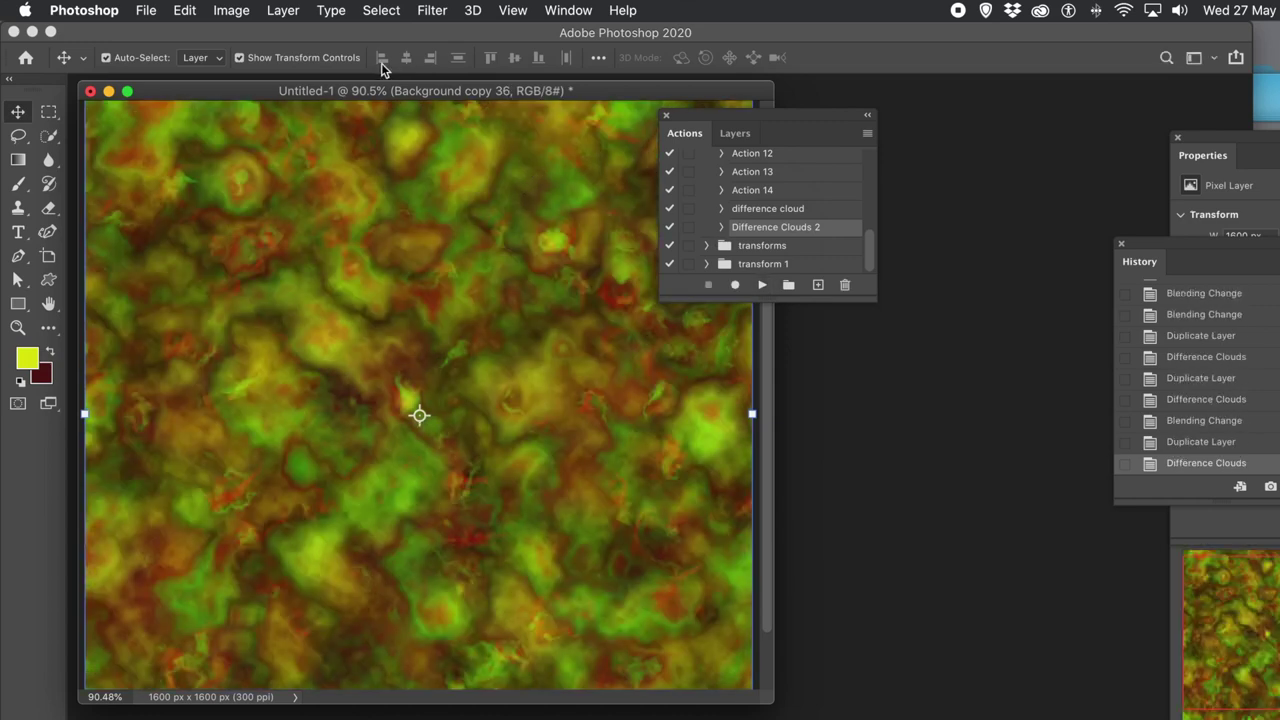
pyautogui.click(283, 10)
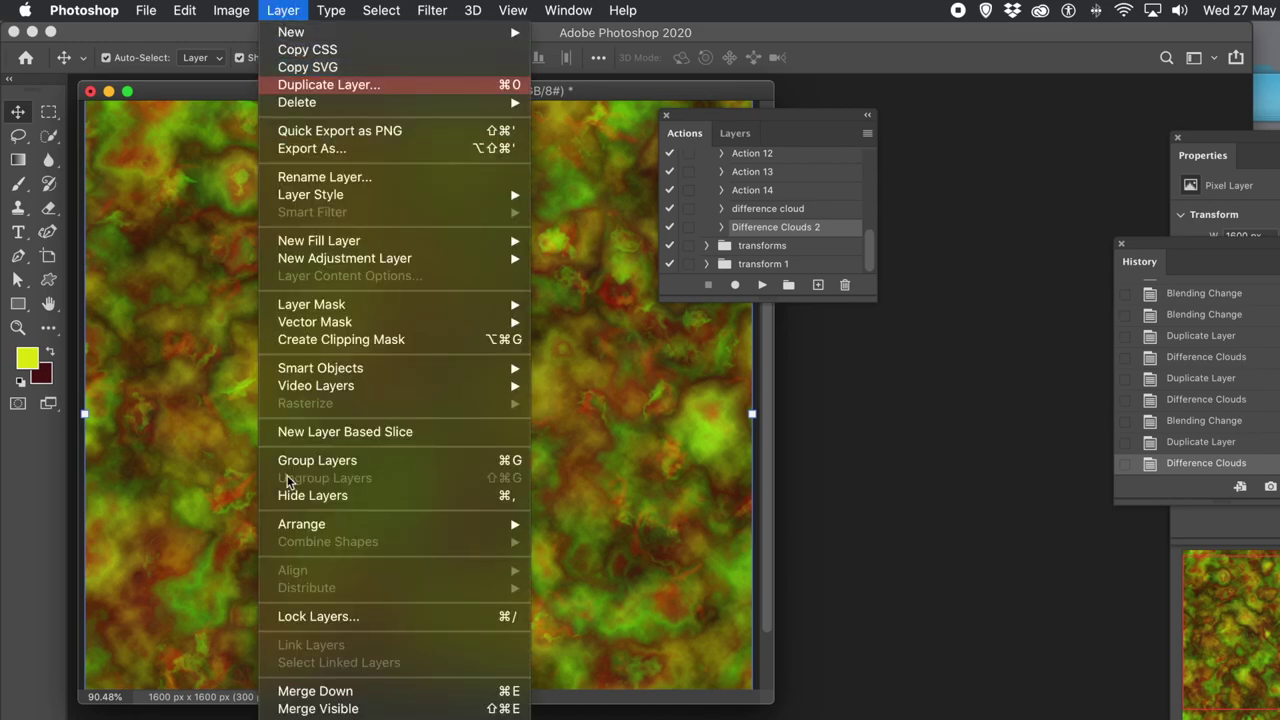
pyautogui.click(313, 709)
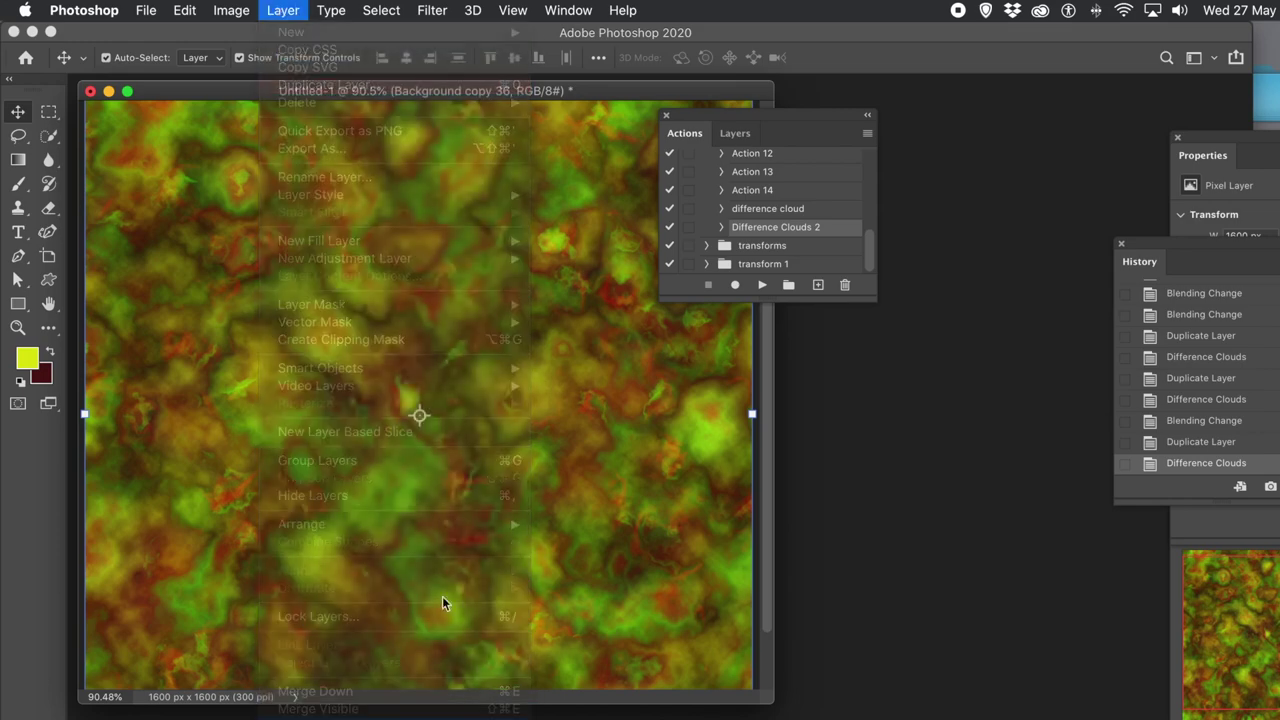
# - Apply Image > Auto Tone to the flattened clouds for vivid purple, green, blue and red marbling
pyautogui.click(238, 12)
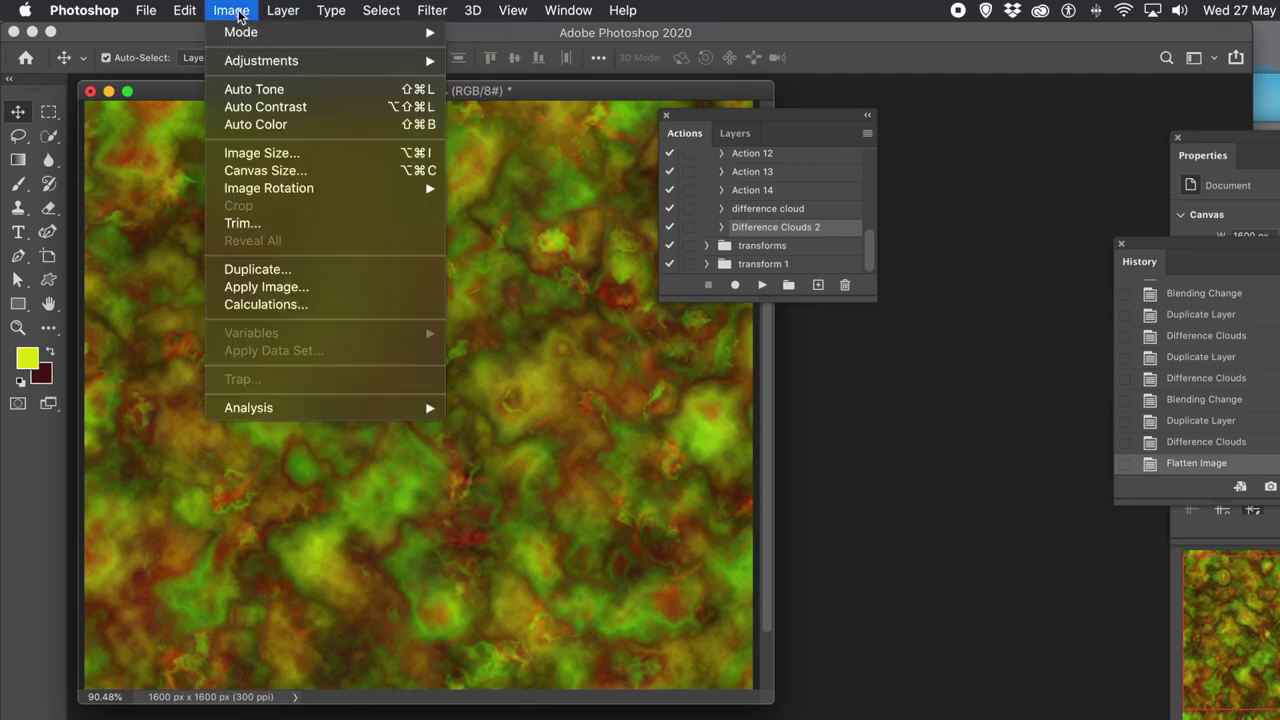
pyautogui.click(252, 90)
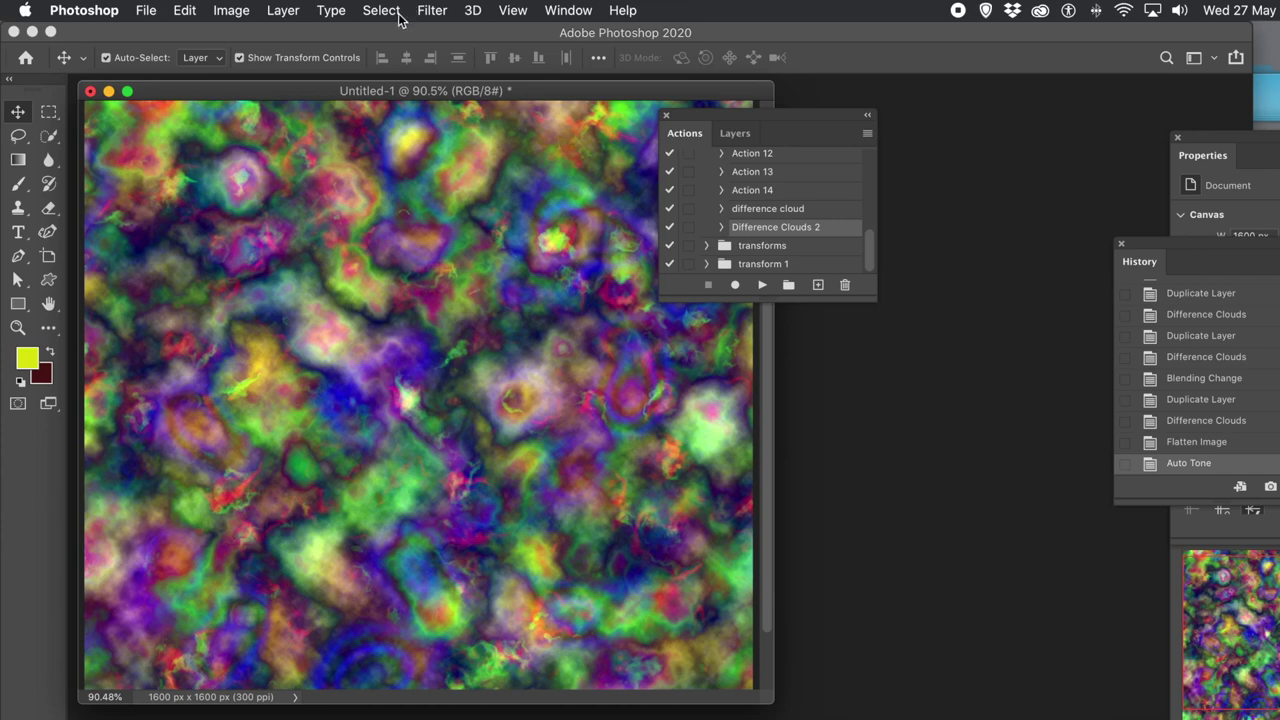
pyautogui.click(470, 12)
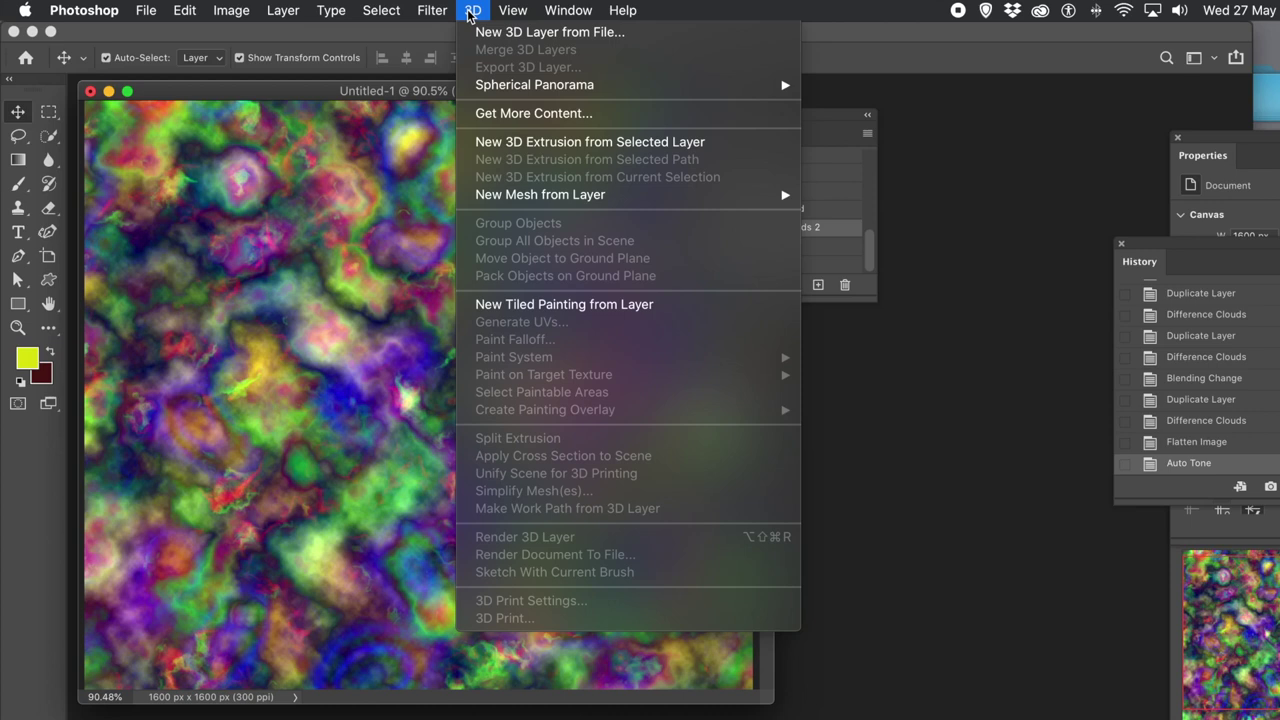
# - Convert the layer to a 3D mesh using New Mesh from Layer > Depth Map > Plane
pyautogui.moveTo(519, 205)
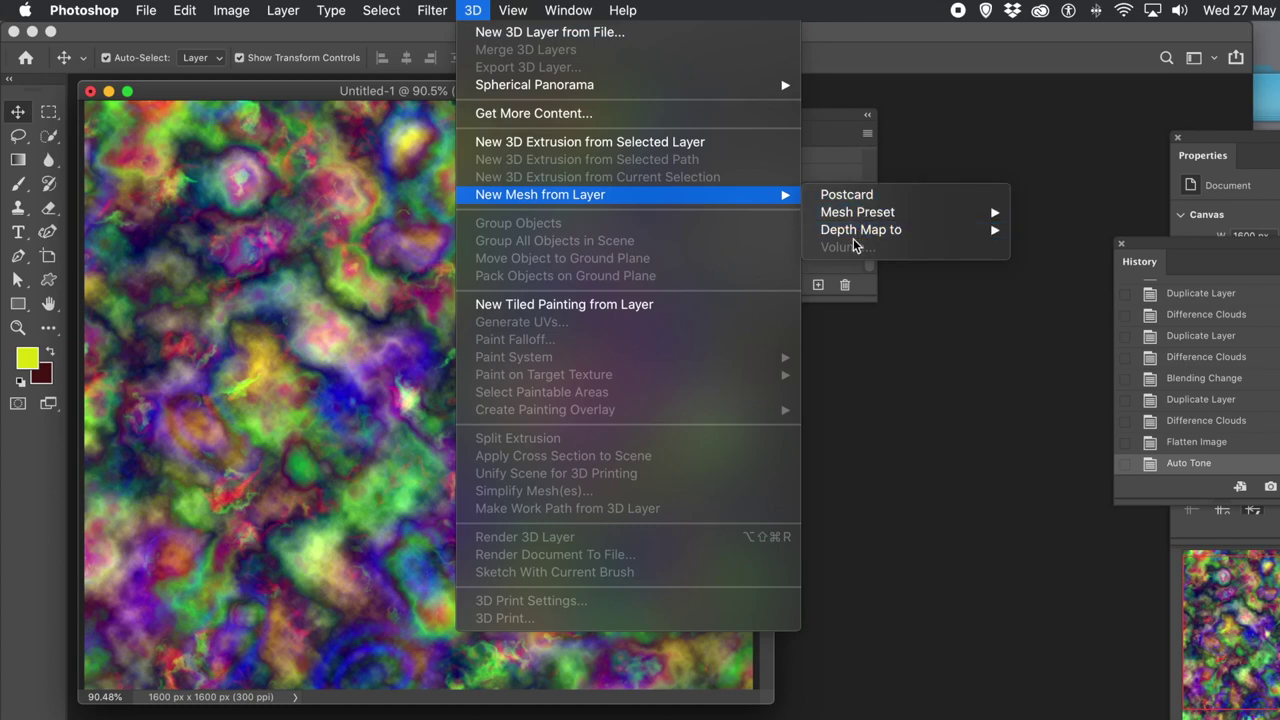
pyautogui.moveTo(856, 240)
pyautogui.click(1055, 231)
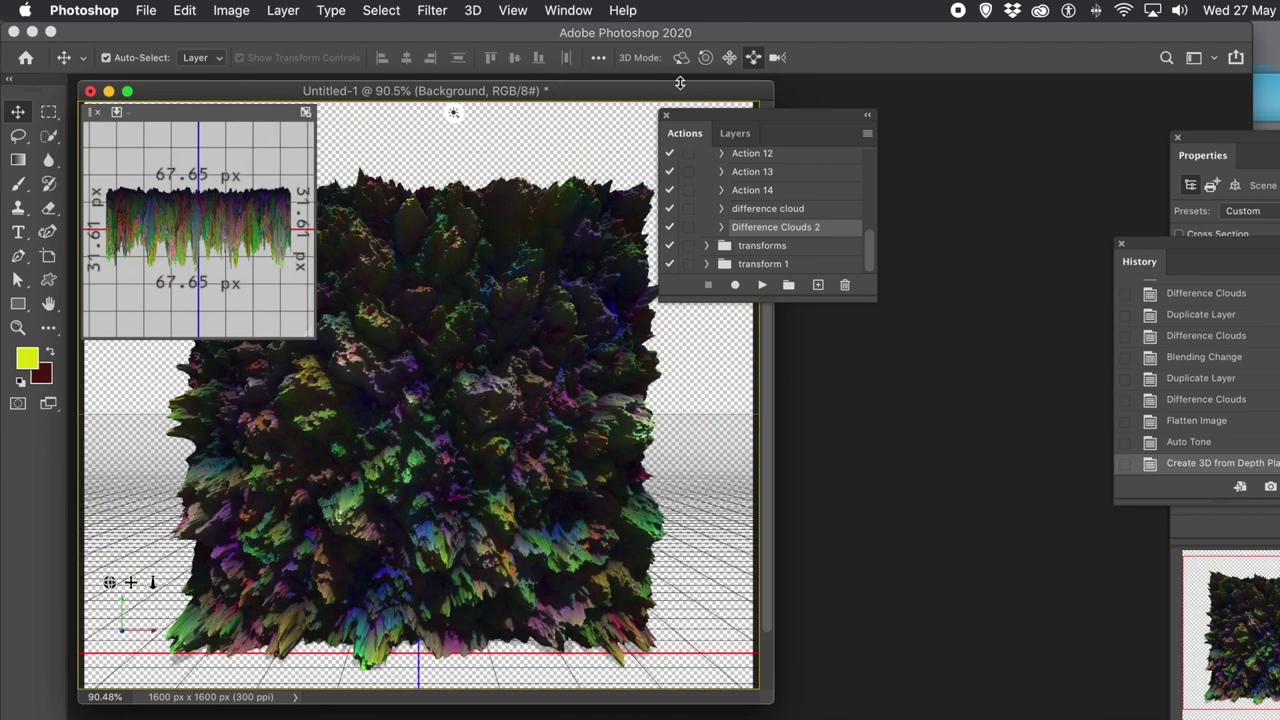
# - Dolly the 3D camera in so the spiky terrain fills the canvas, and close the secondary view
pyautogui.click(752, 57)
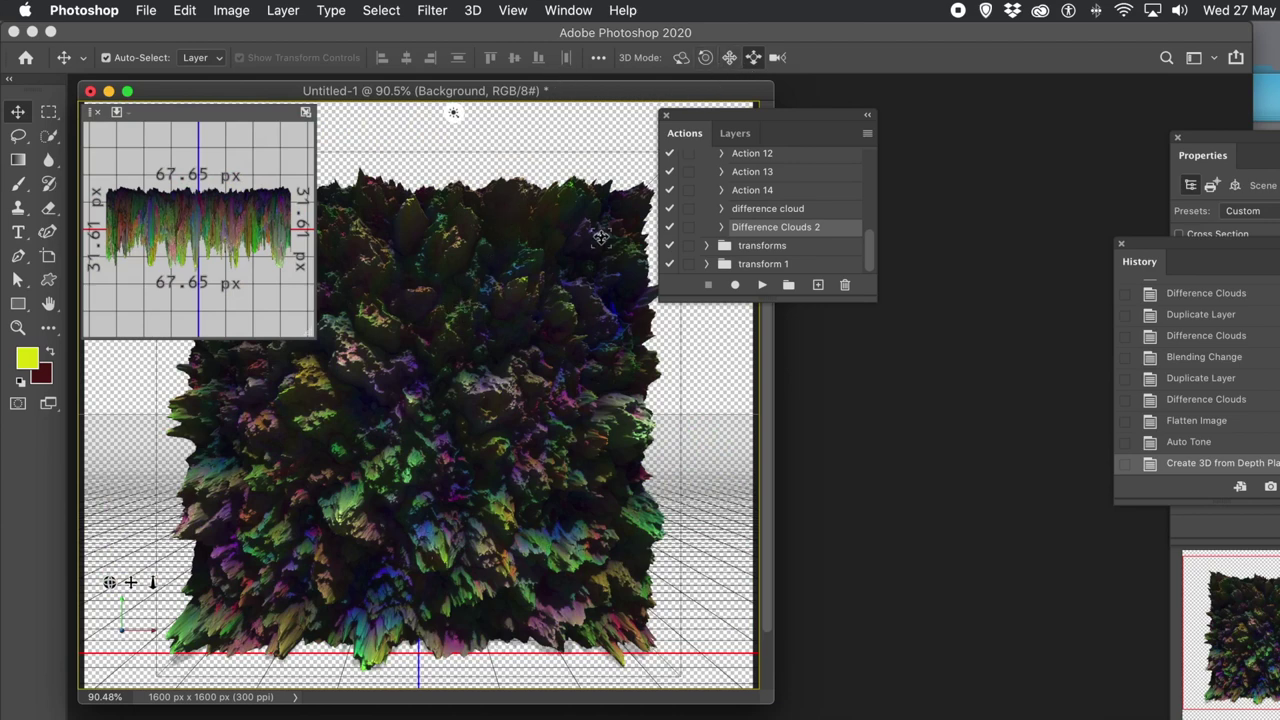
pyautogui.moveTo(544, 320); pyautogui.dragTo(561, 712)
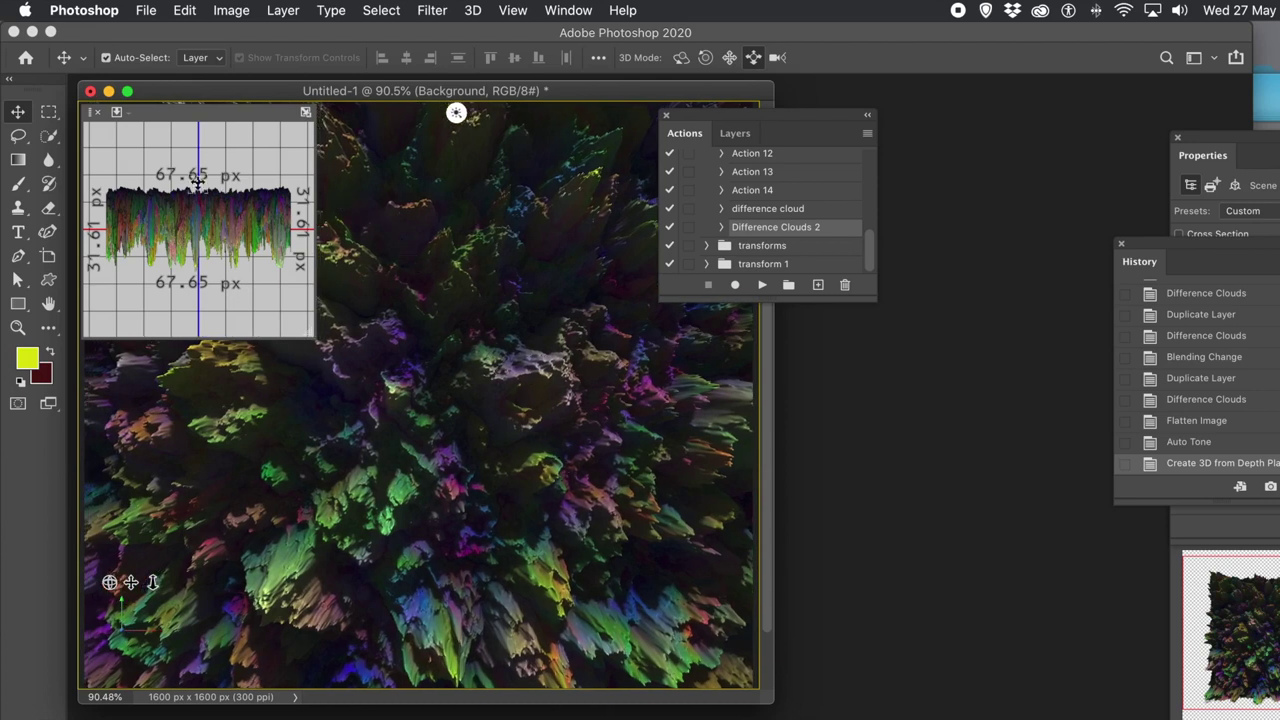
pyautogui.click(98, 113)
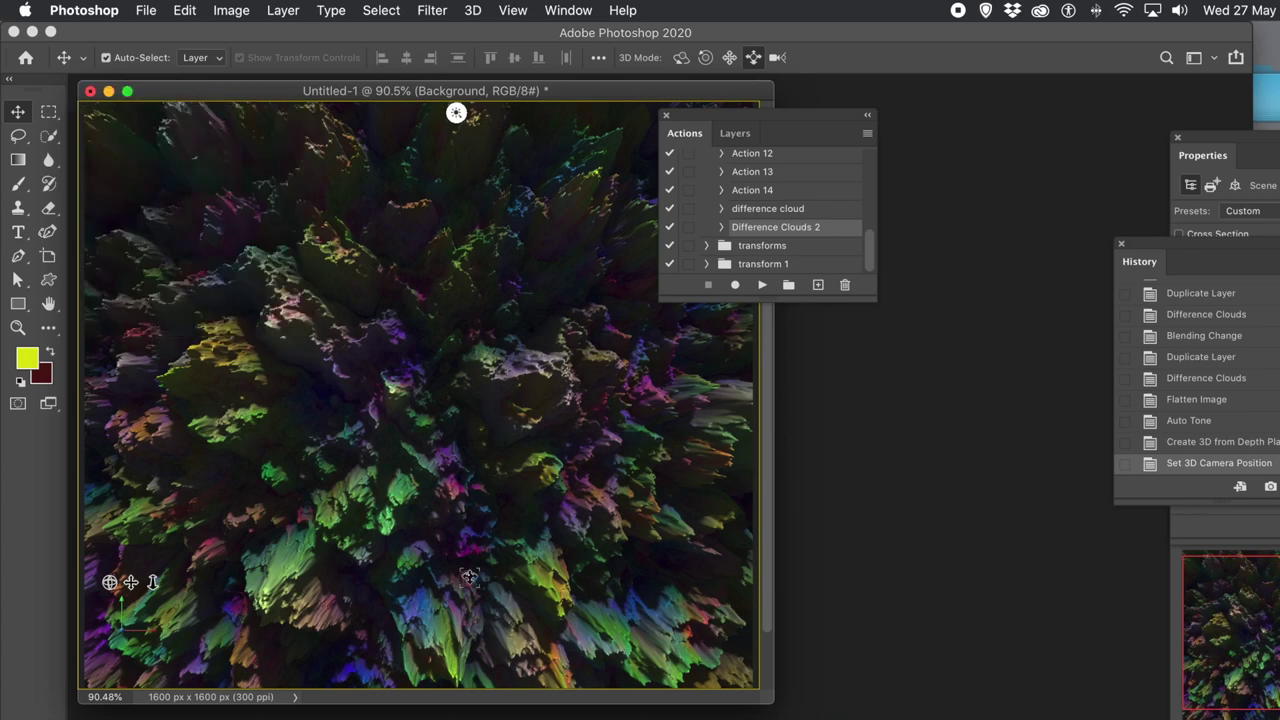
# - Flatten the 3D terrain into a single image and apply Auto Tone to it
pyautogui.click(282, 12)
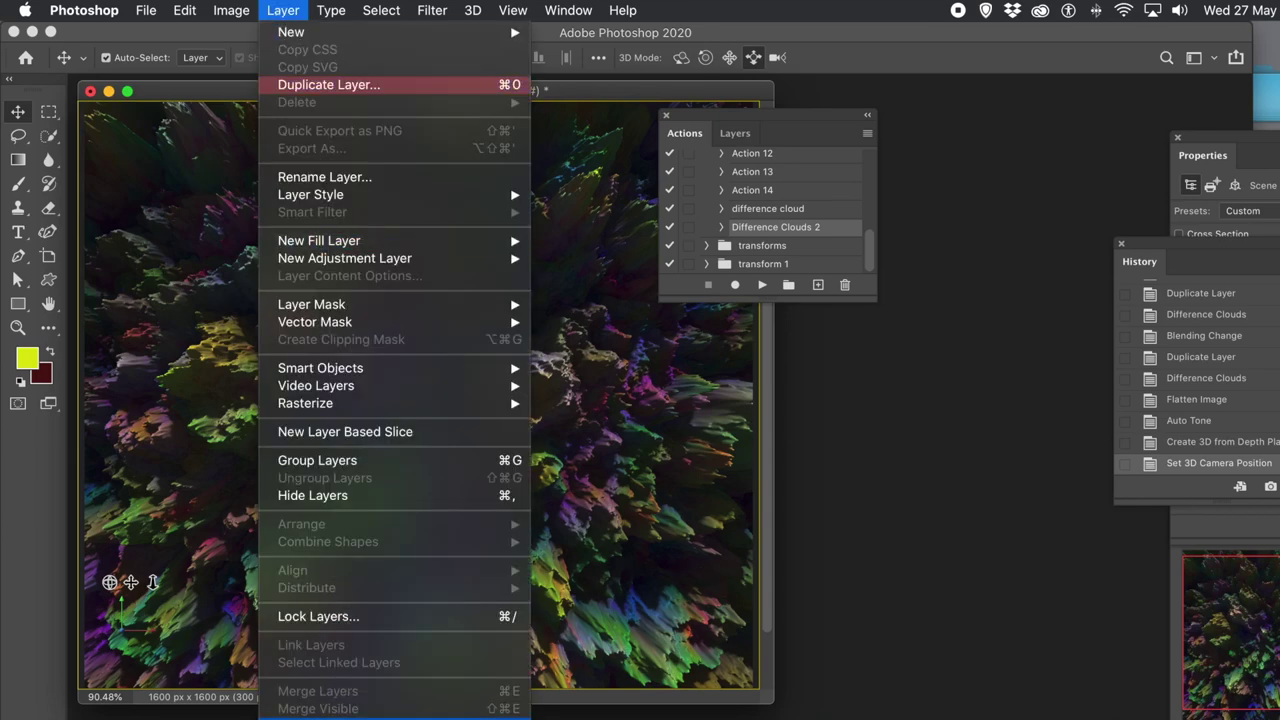
pyautogui.click(360, 716)
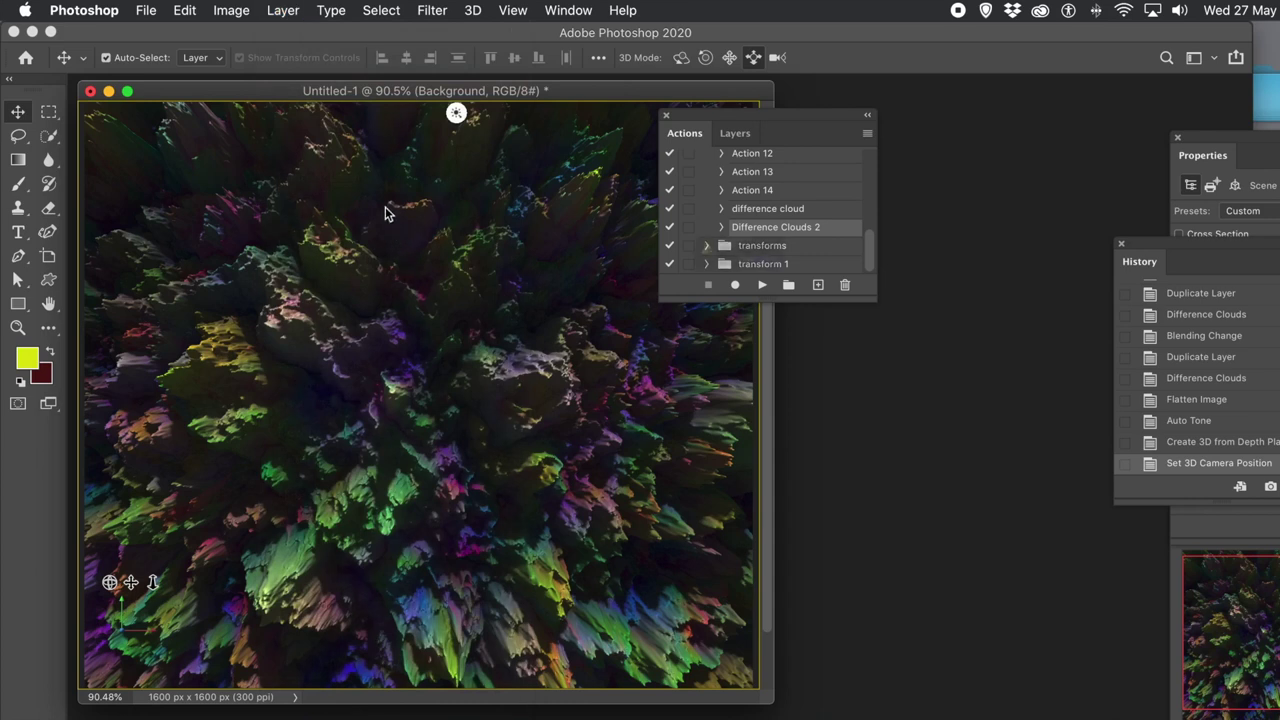
pyautogui.click(871, 294)
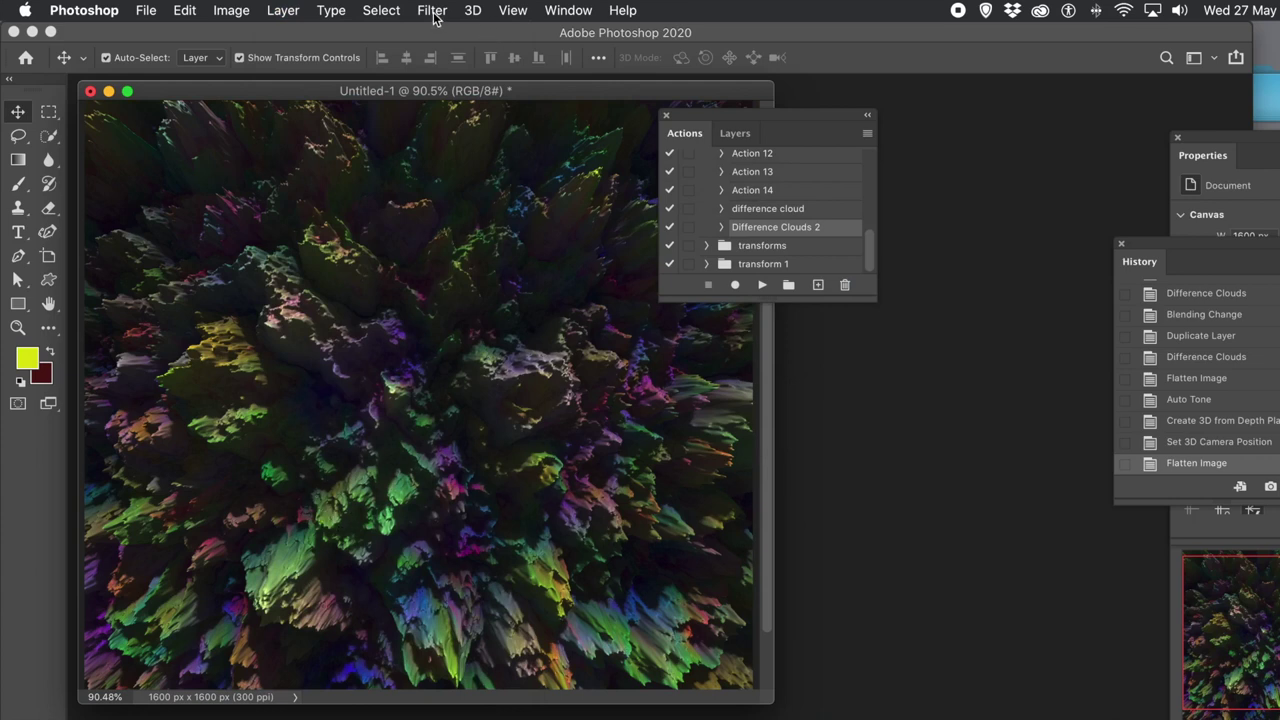
pyautogui.click(229, 14)
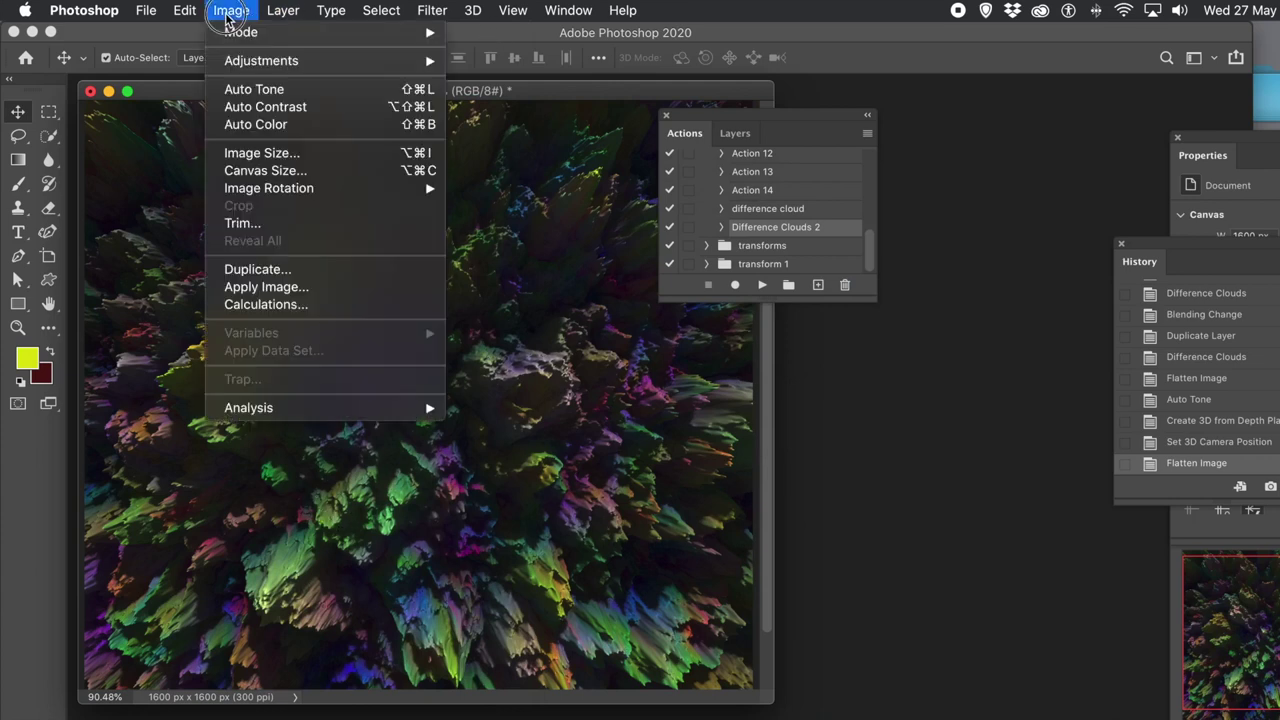
pyautogui.click(247, 91)
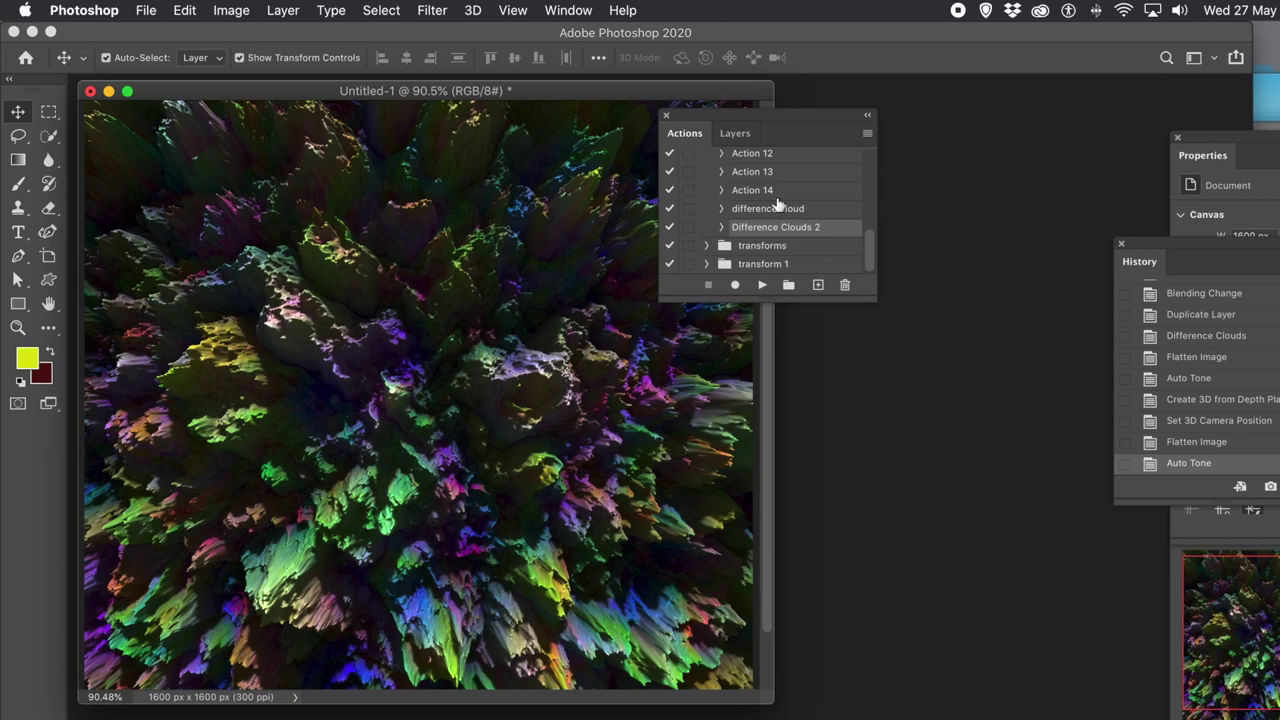
# - Replay Difference Clouds 2 twice to cover the terrain with green-yellow-red clouds
pyautogui.moveTo(870, 254)
pyautogui.mouseDown()
pyautogui.moveTo(872, 236)
pyautogui.moveTo(872, 263)
pyautogui.mouseUp()
pyautogui.click(761, 288)
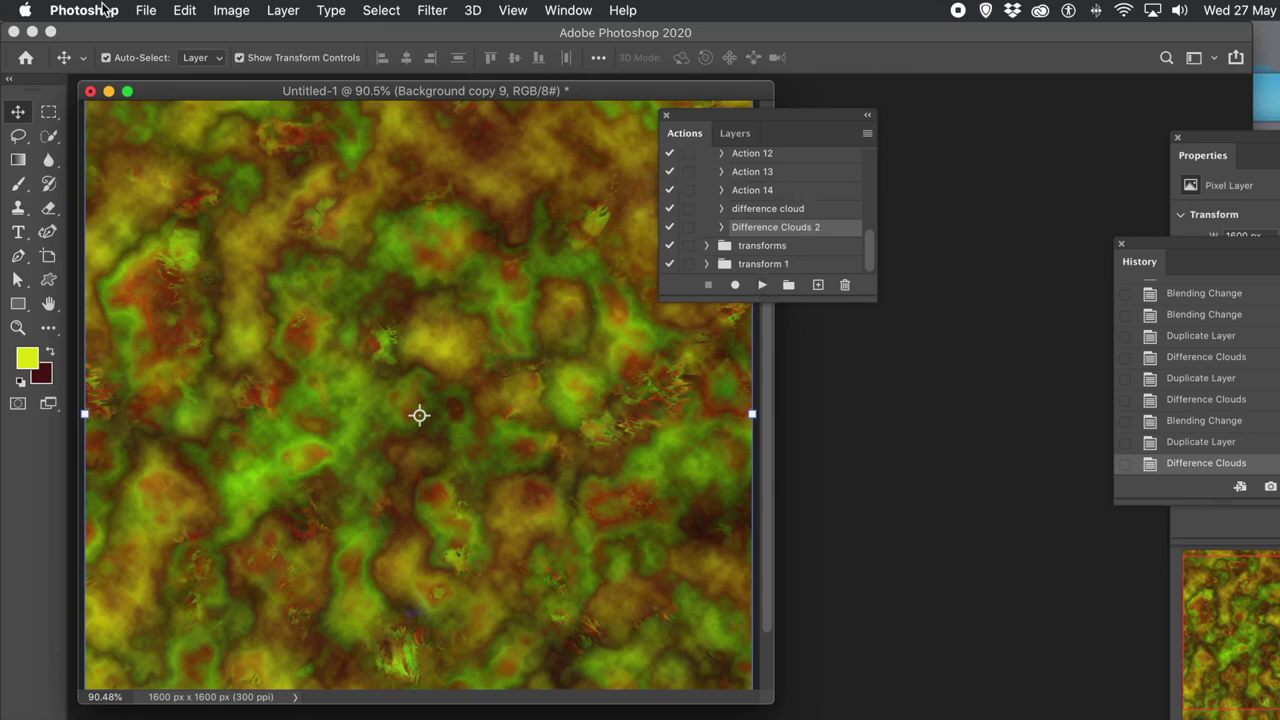
pyautogui.click(761, 285)
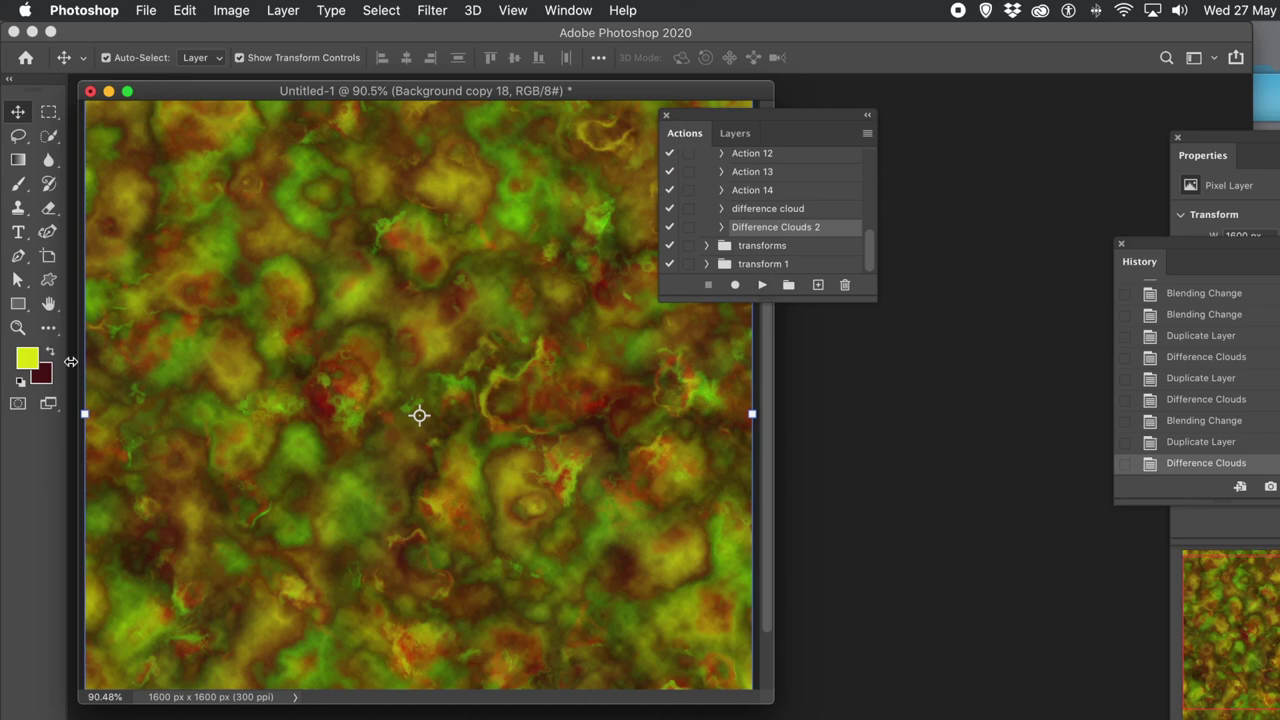
# - Set the foreground to teal 10b3bd and replay Difference Clouds 2 twice for teal and dark red clouds
pyautogui.click(28, 357)
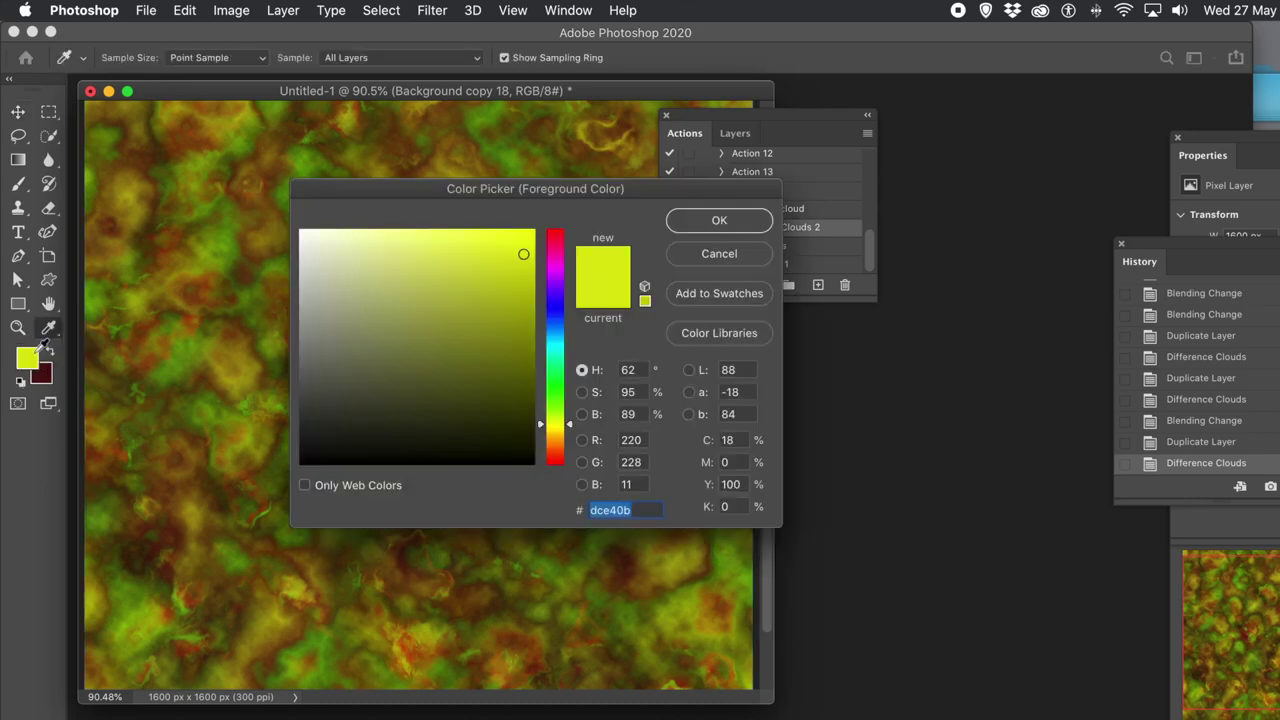
pyautogui.click(556, 344)
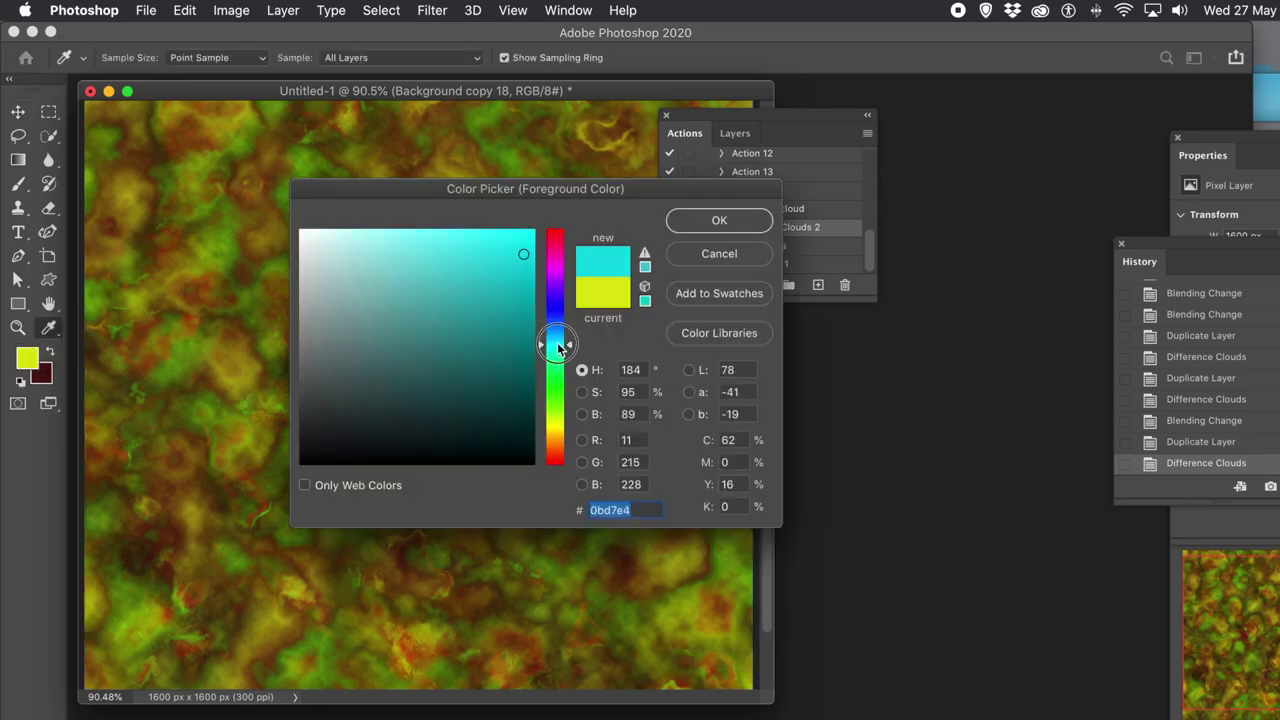
pyautogui.click(514, 289)
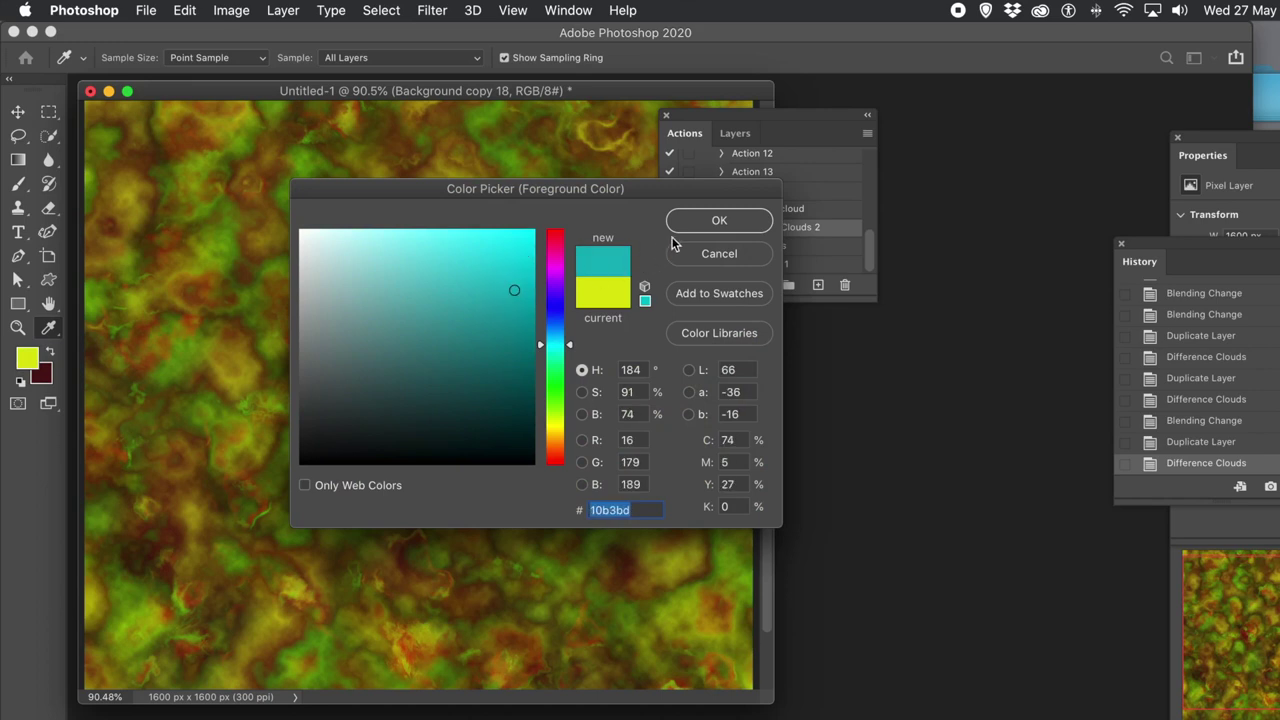
pyautogui.click(716, 221)
pyautogui.press('v')
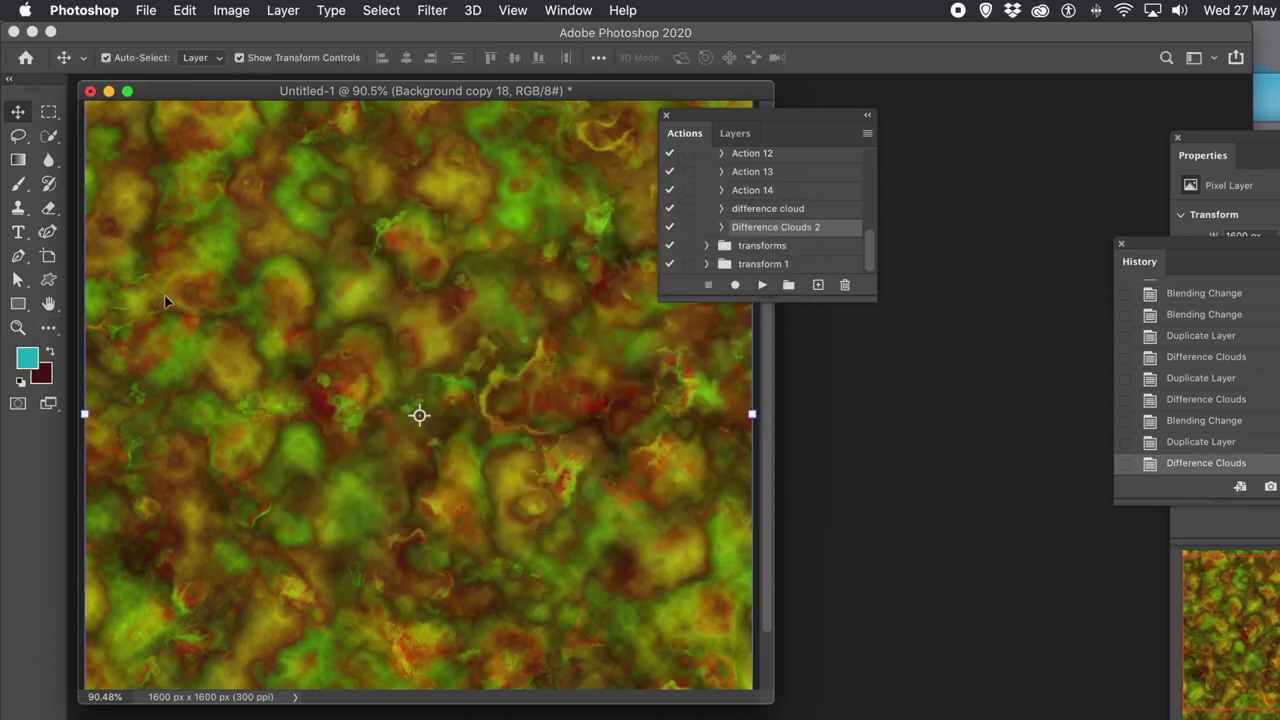
pyautogui.click(762, 285)
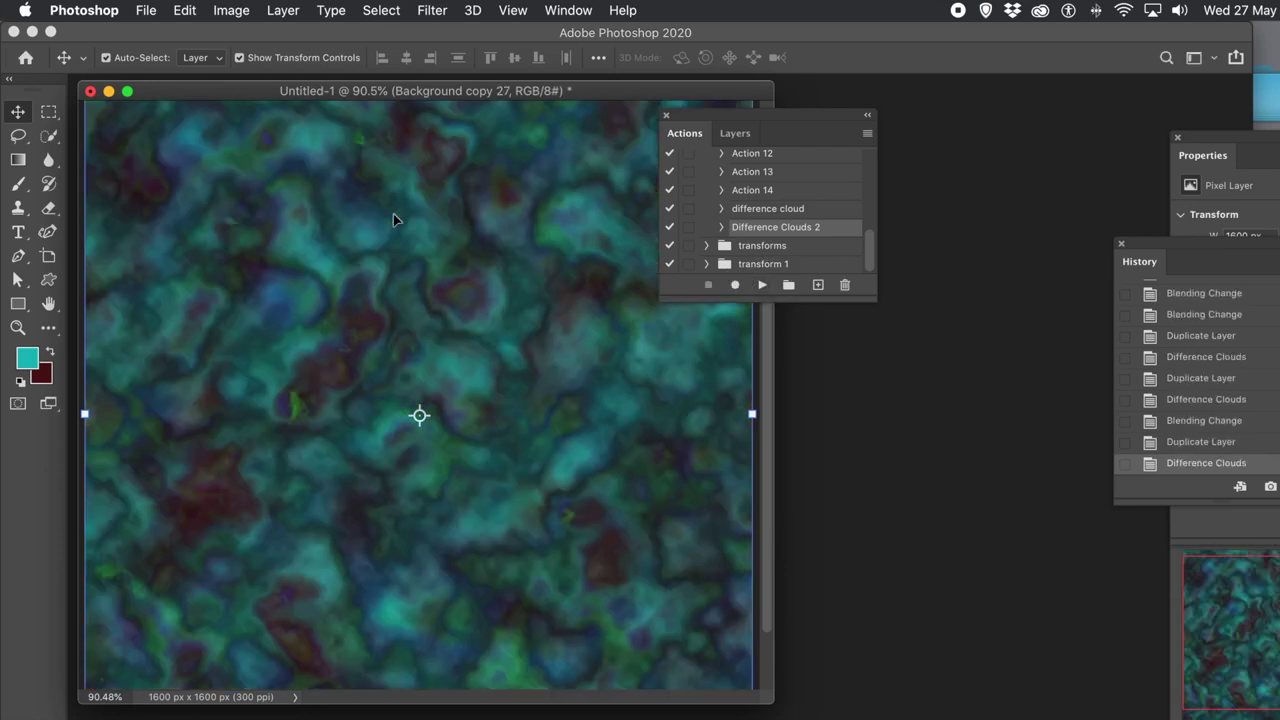
pyautogui.click(762, 285)
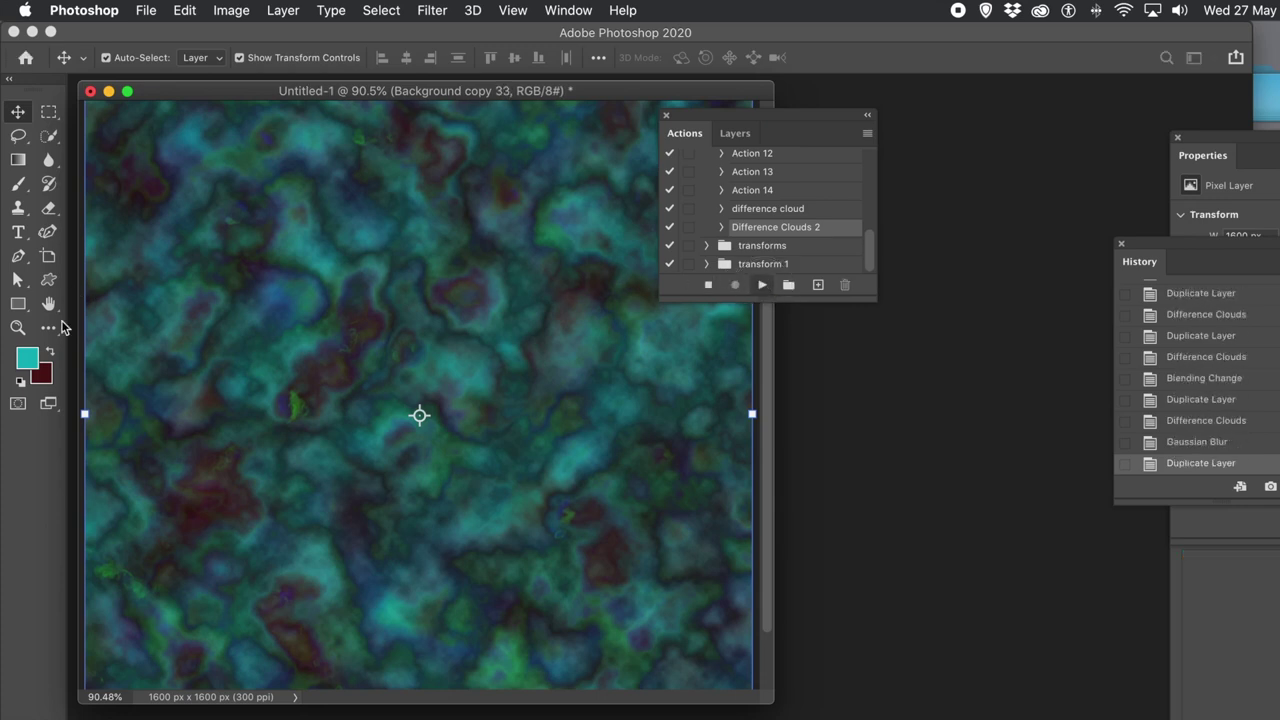
# - Set the foreground colour to pale aqua aad0d2 and rerun the cloud action
pyautogui.click(26, 362)
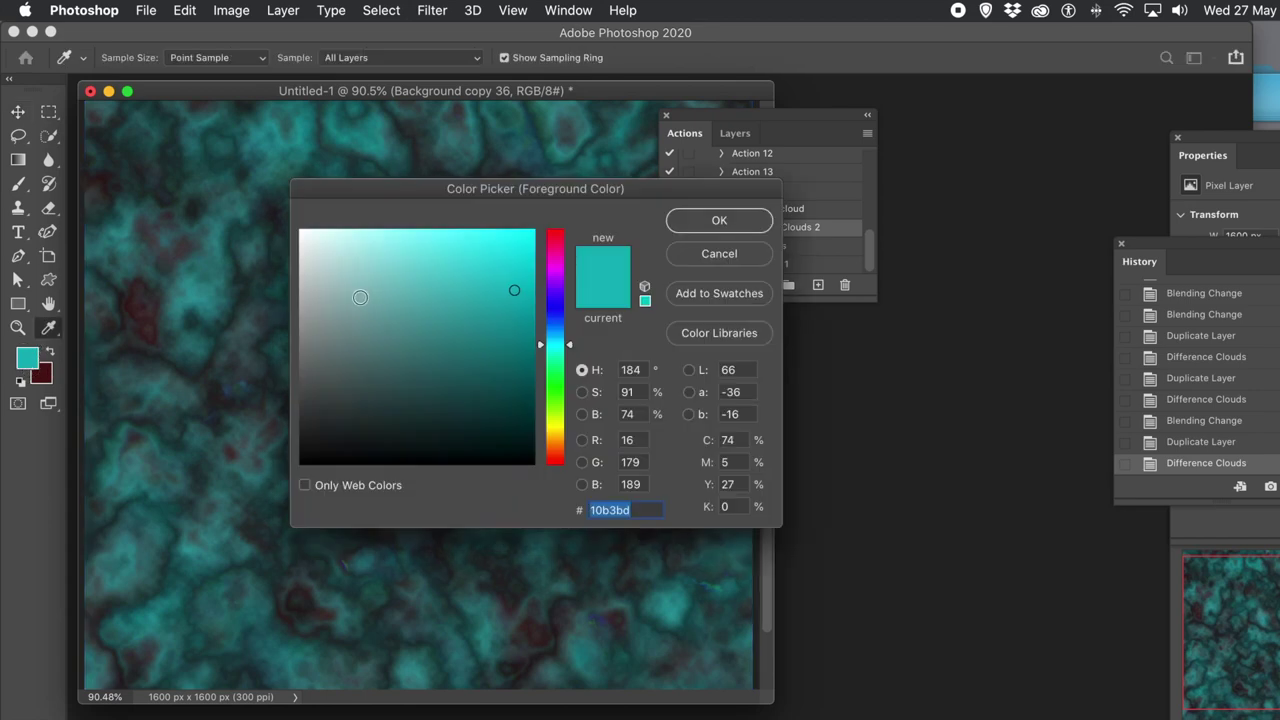
pyautogui.click(348, 276)
pyautogui.click(343, 270)
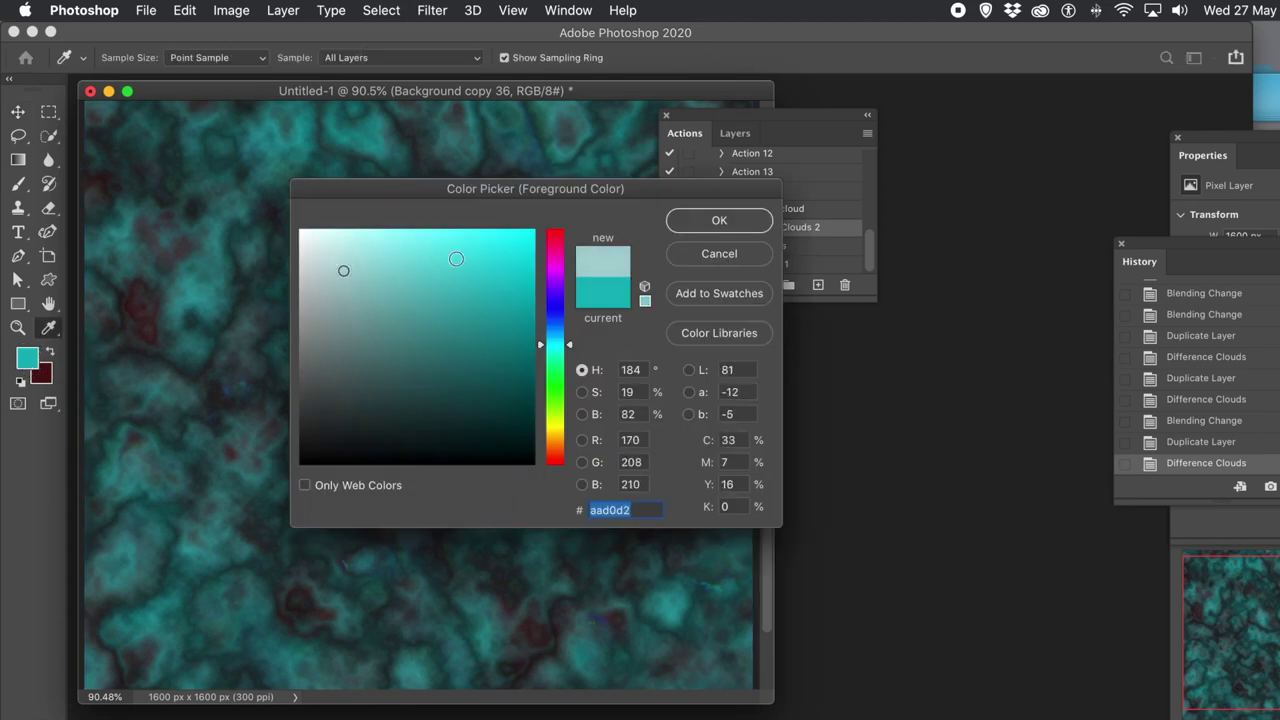
pyautogui.click(720, 224)
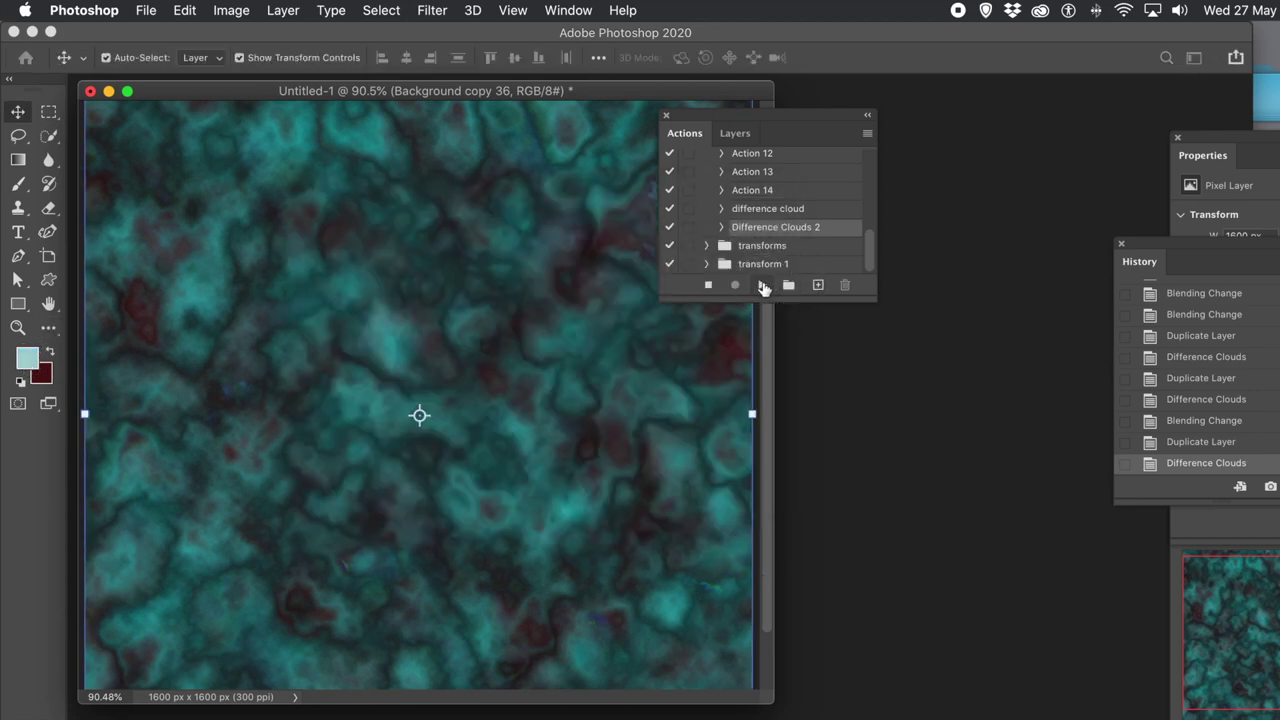
pyautogui.click(763, 286)
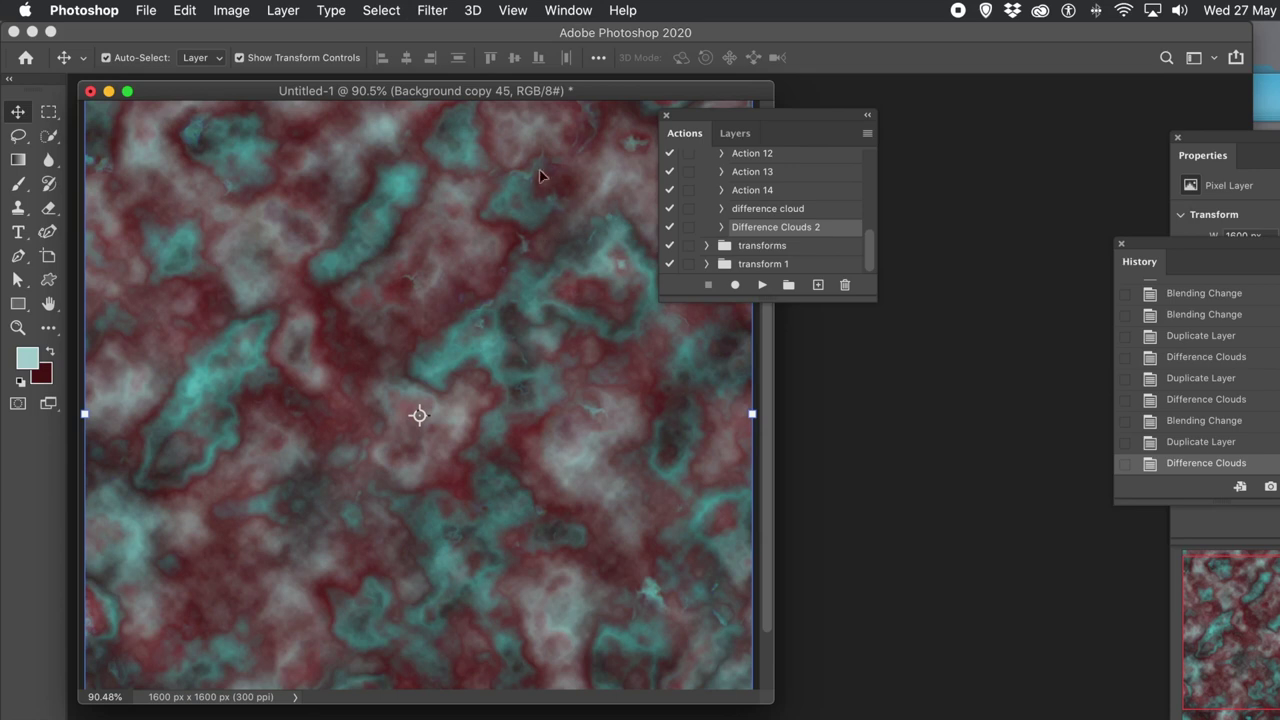
# - Flatten the stacked cloud layers into one image and apply Image > Auto Tone
pyautogui.click(282, 11)
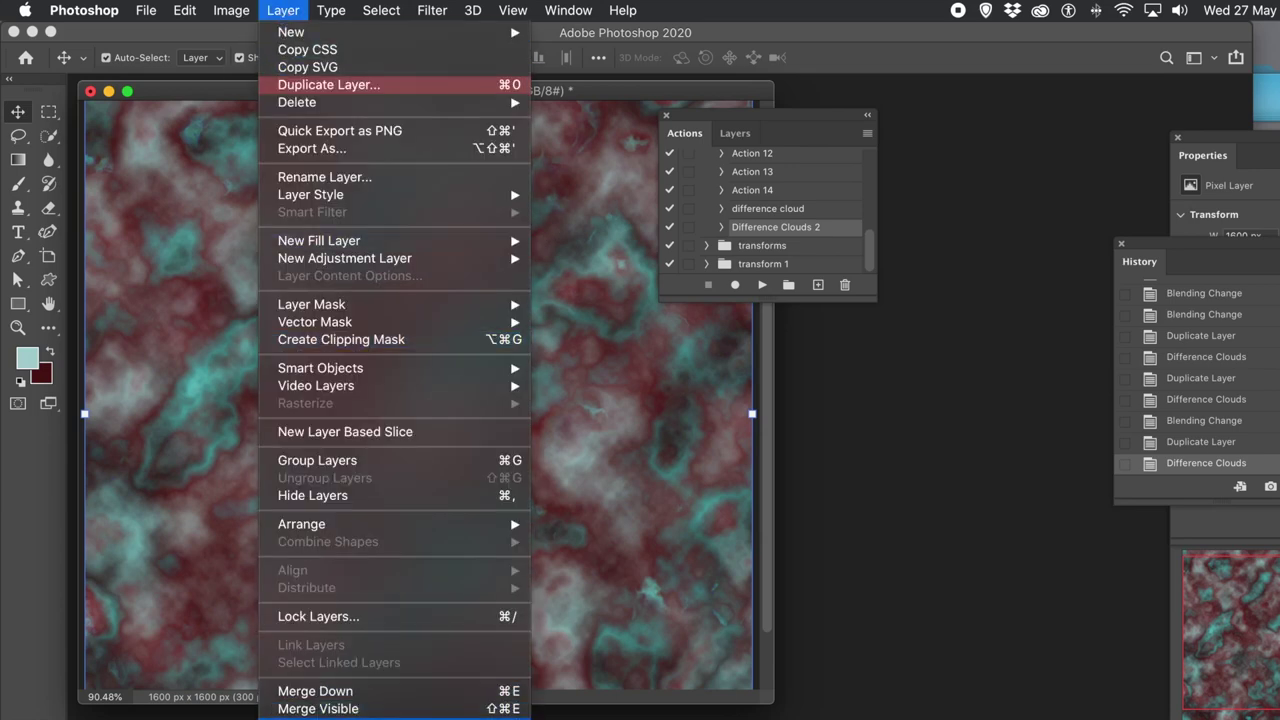
pyautogui.click(350, 717)
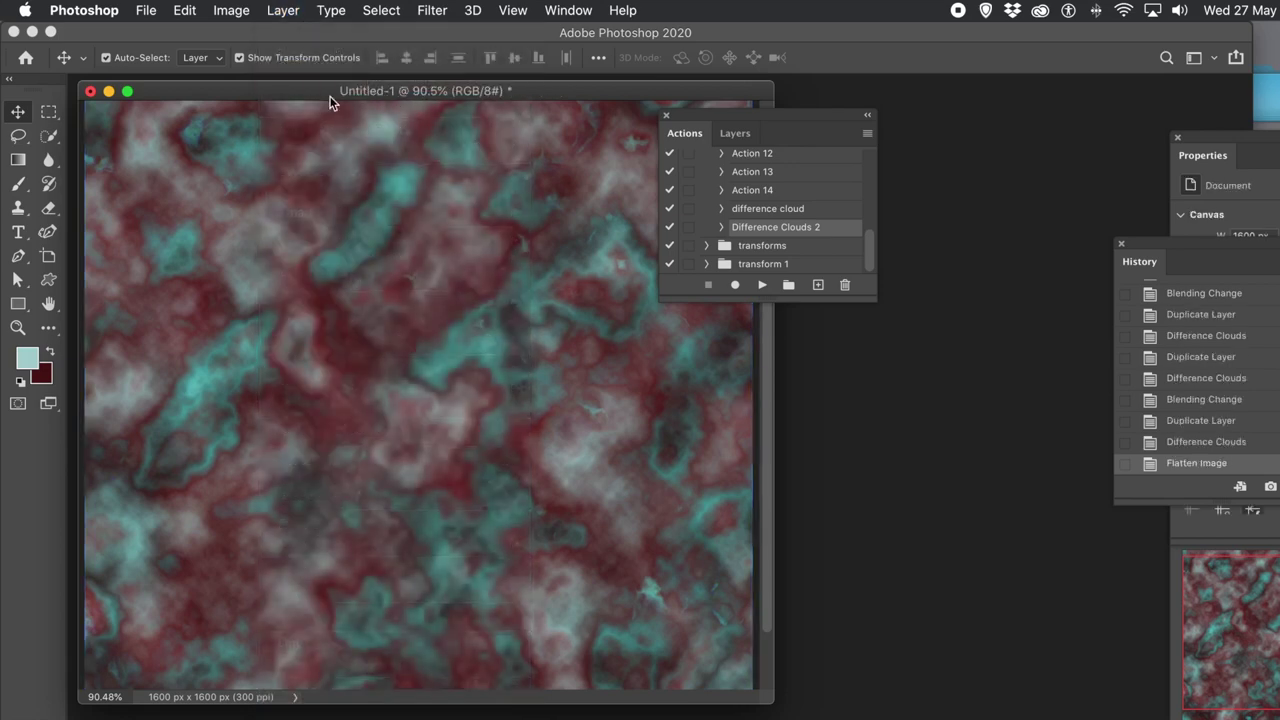
pyautogui.click(231, 12)
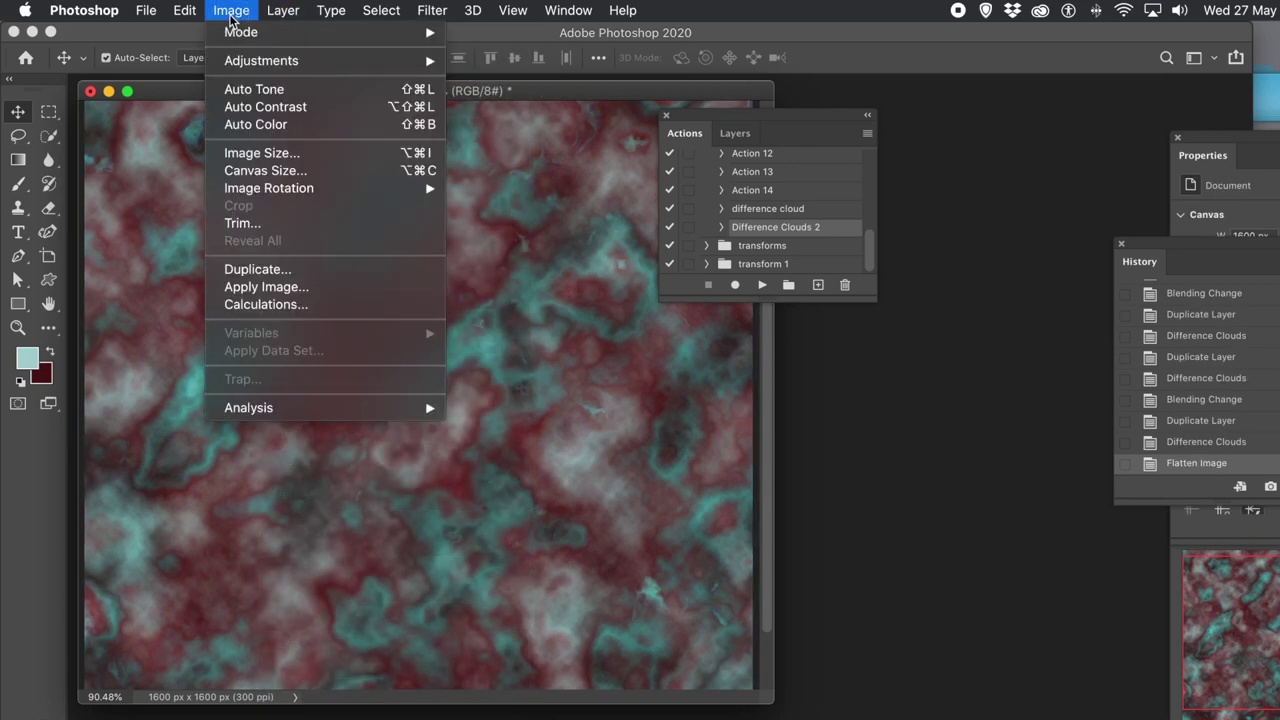
pyautogui.click(254, 89)
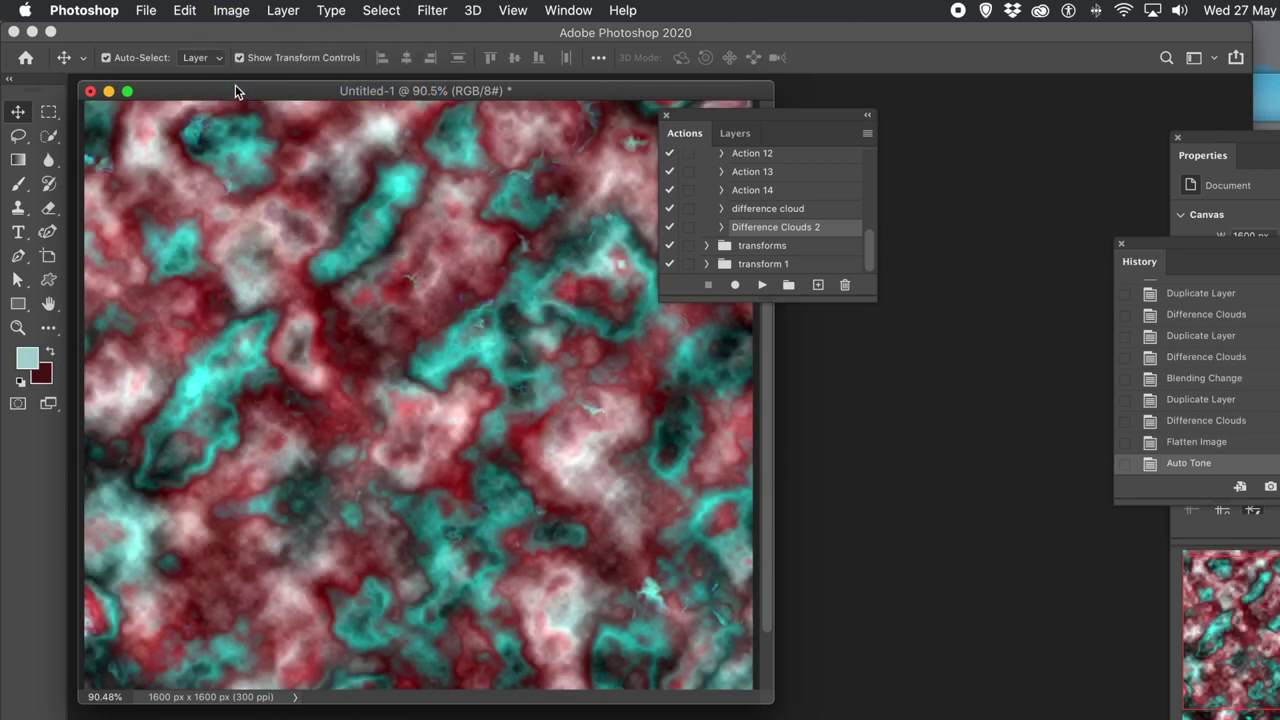